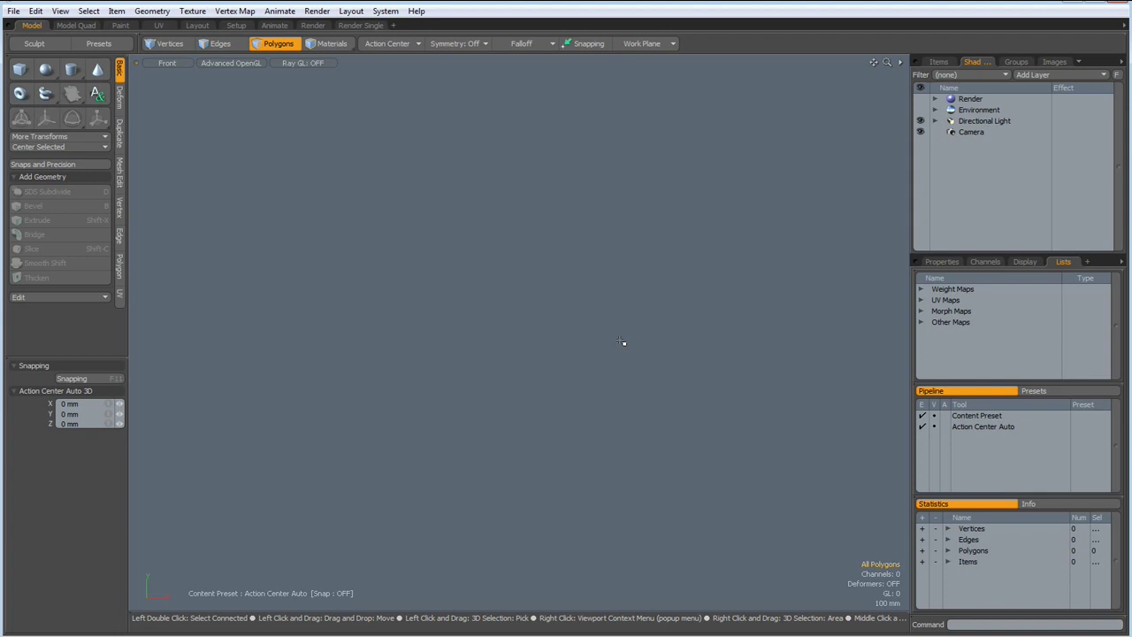
Step: Add a polygon sphere at the origin and rotate it -90° about the Z axis
key(ctrl)
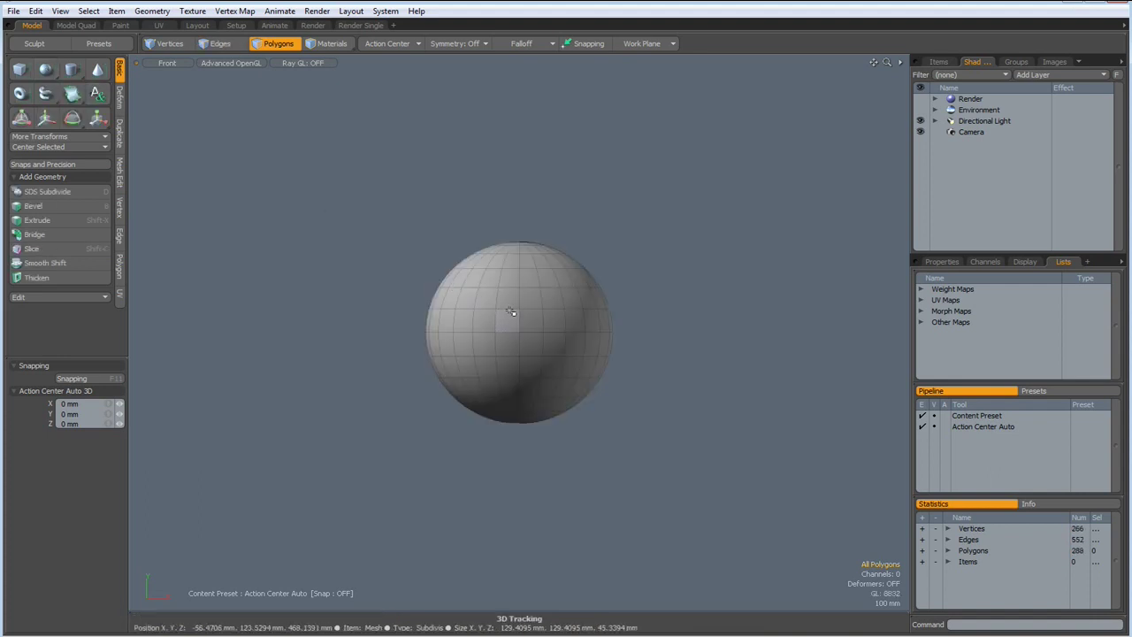
key(e)
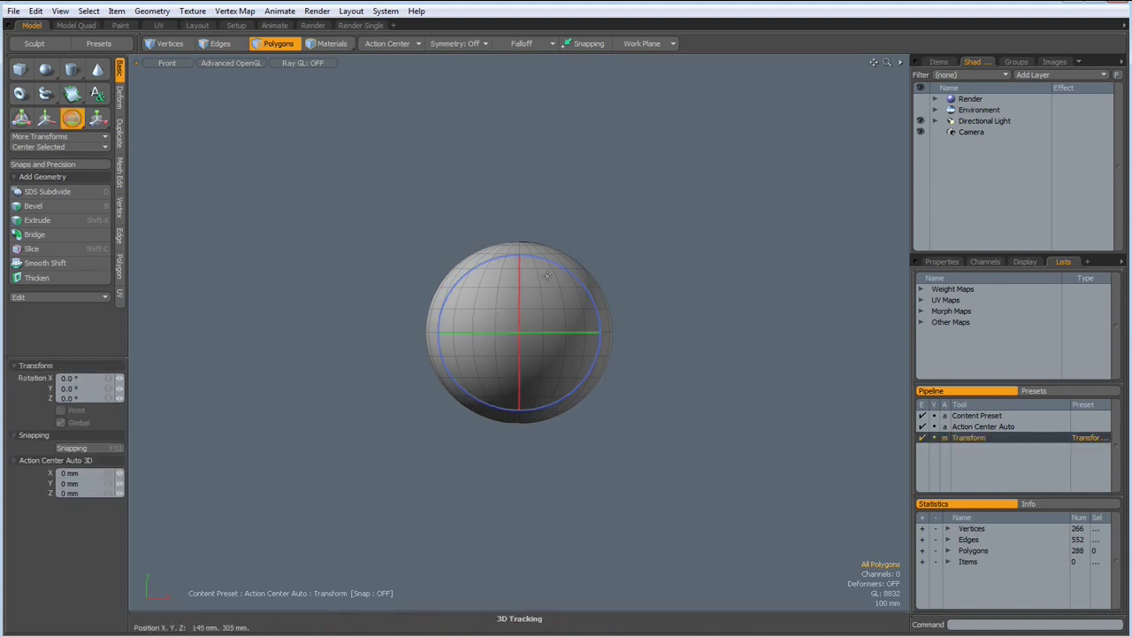
drag(549, 261, 638, 346)
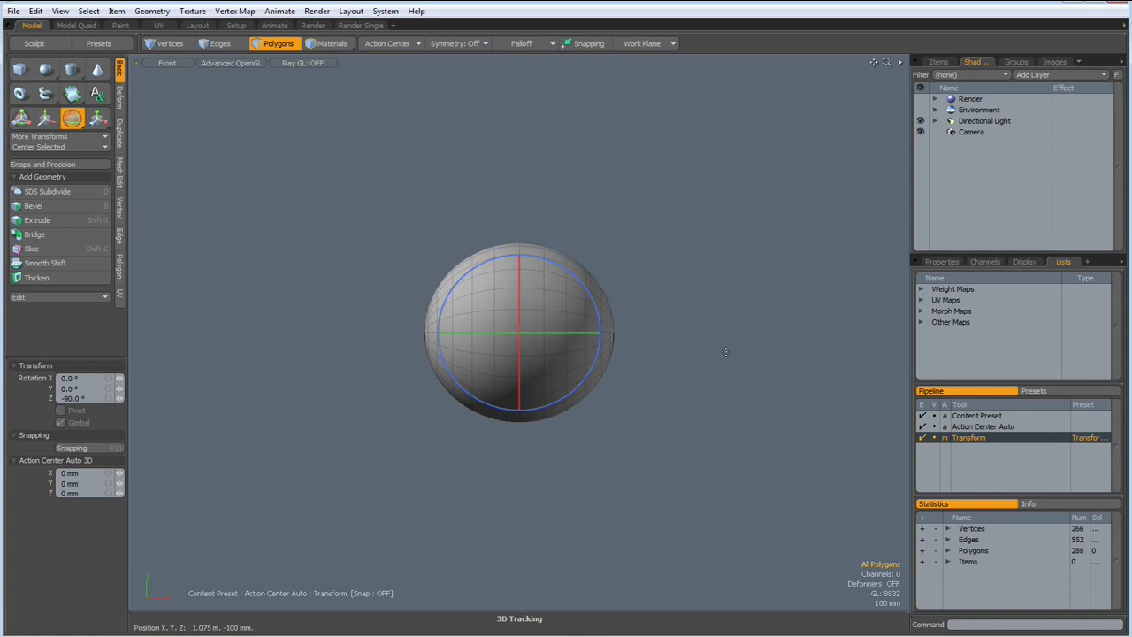
key(space)
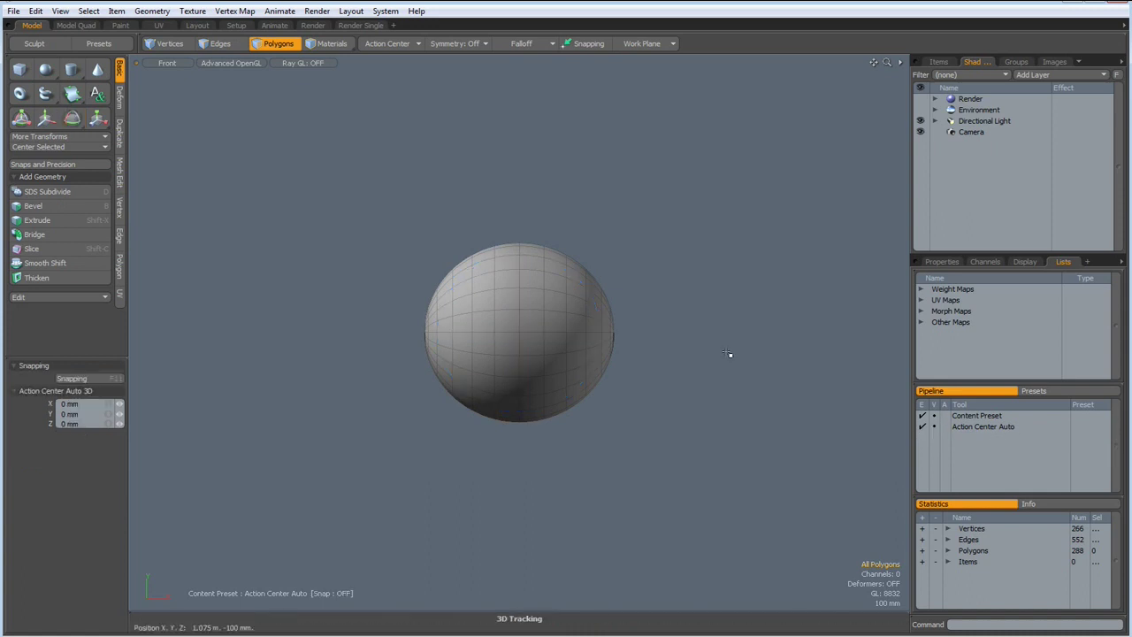
Step: Delete all the sphere's polygons except the upper quarter on the negative Z side, isolated from the Right view
key(KP_3)
right_drag(516, 234, 642, 336)
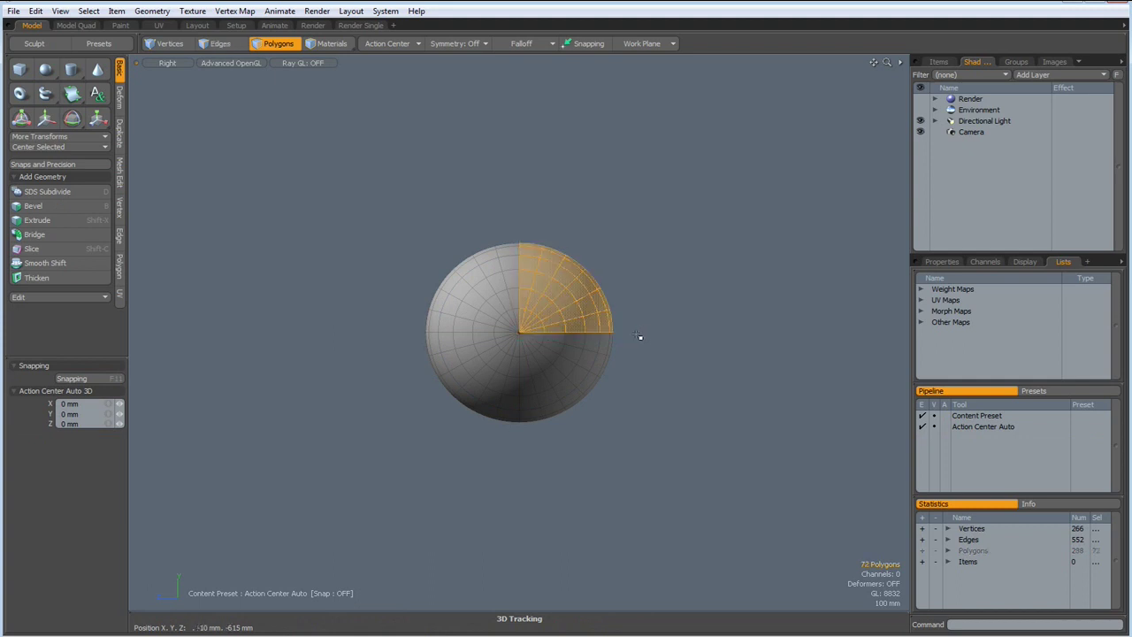
key(bracketleft)
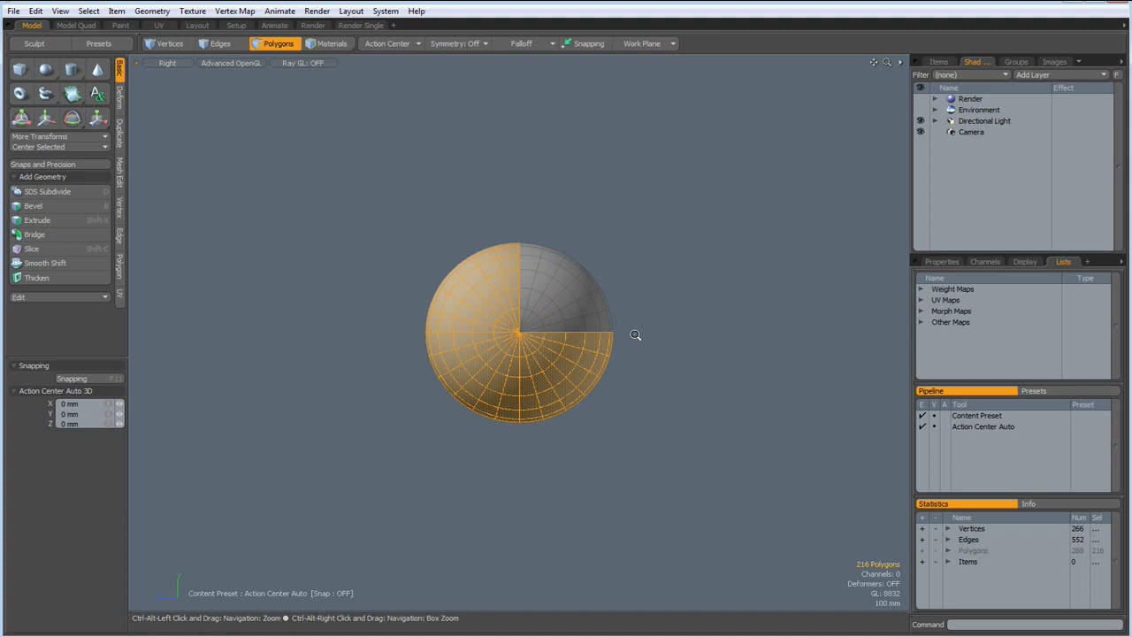
key(Delete)
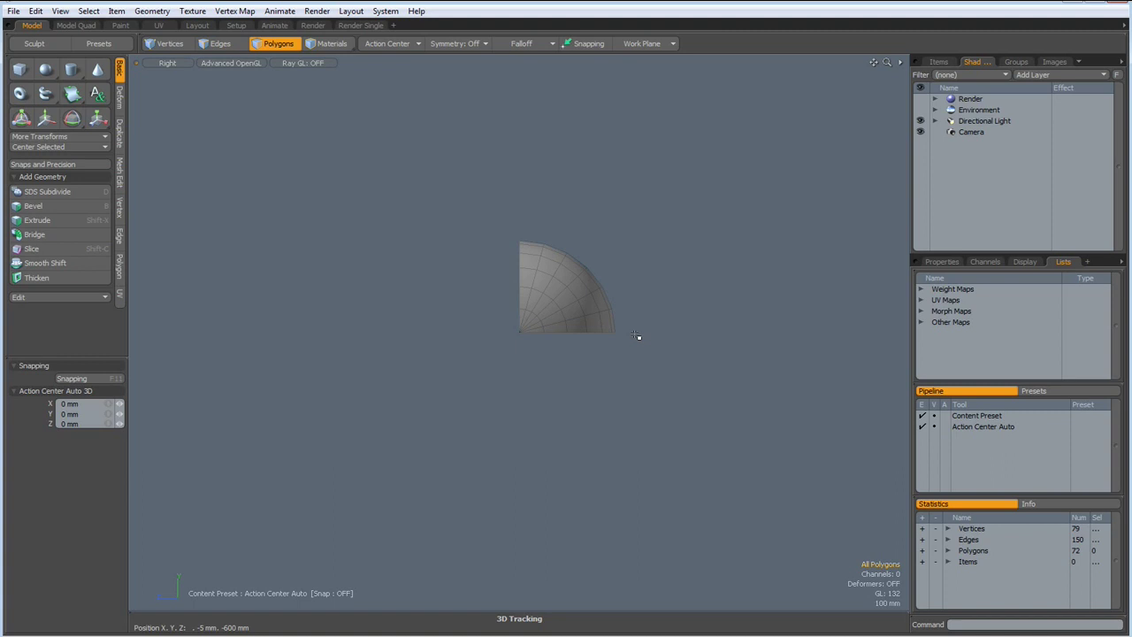
Step: Turn on the grid workplane display in the viewport
key(ctrl+2)
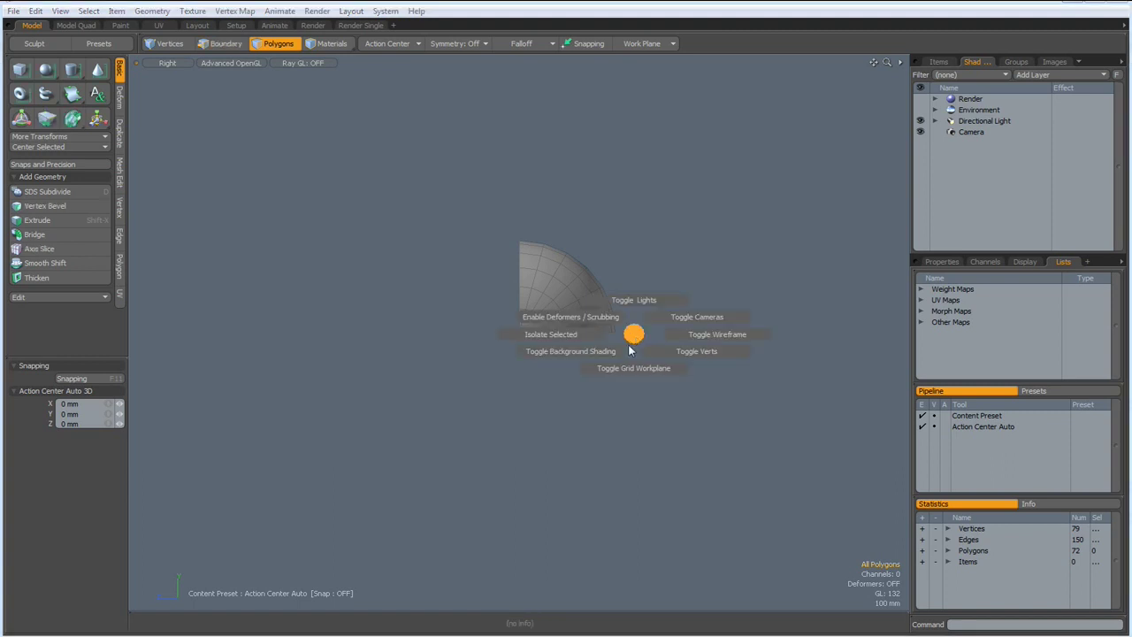
click(637, 365)
scroll(578, 433, down, 2)
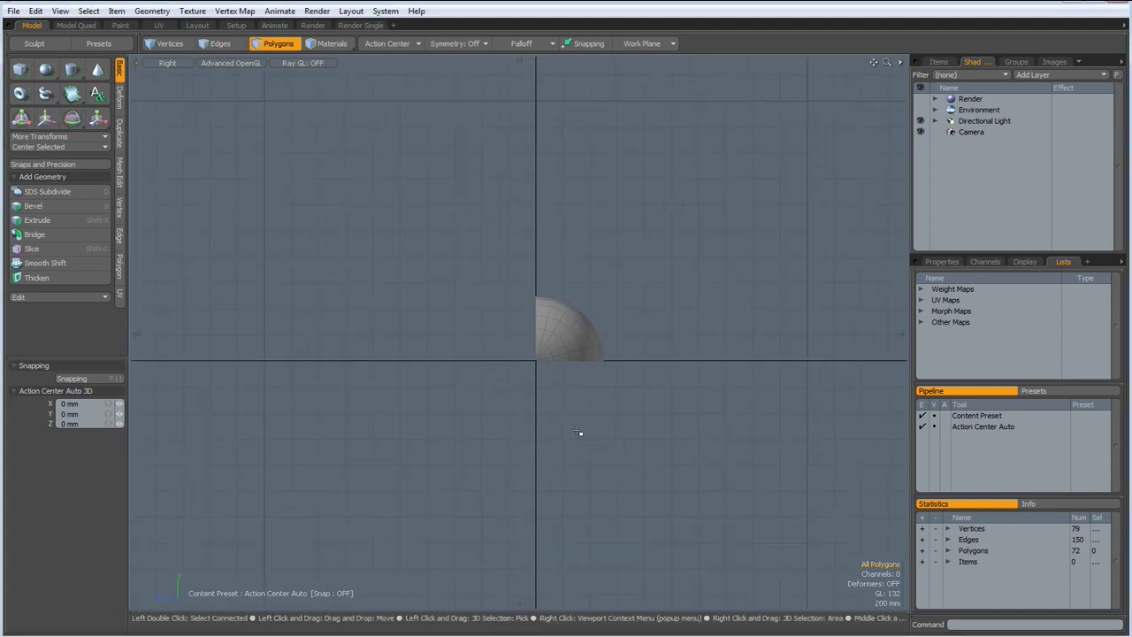
alt+drag(578, 432, 648, 413)
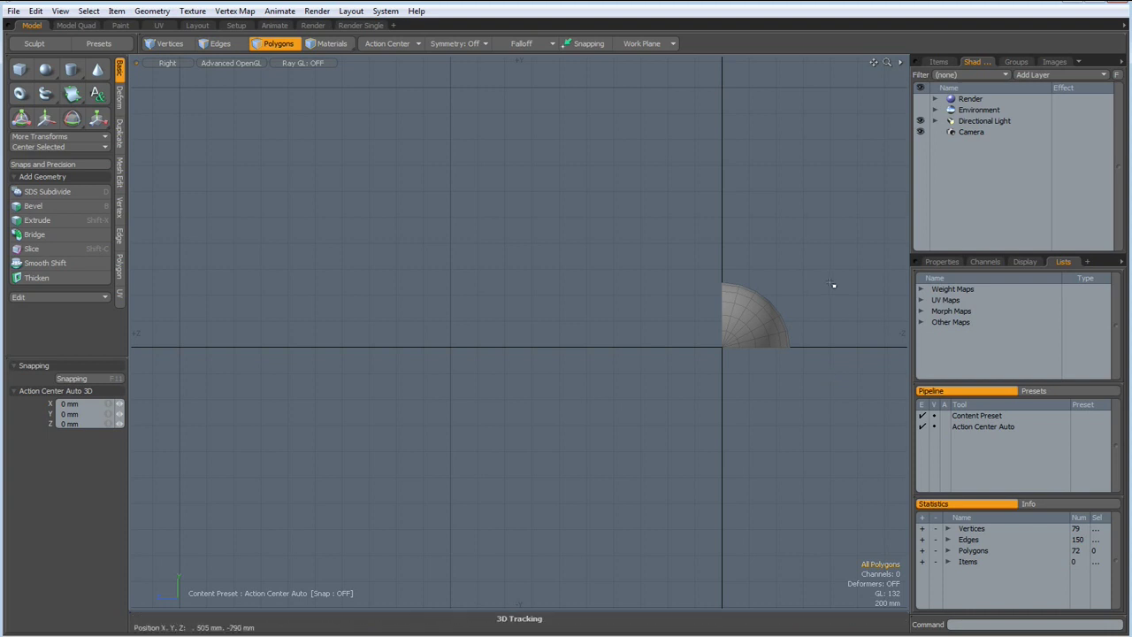
Step: Delete the negative X half of the remaining quarter sphere, using the Top view
key(KP_1)
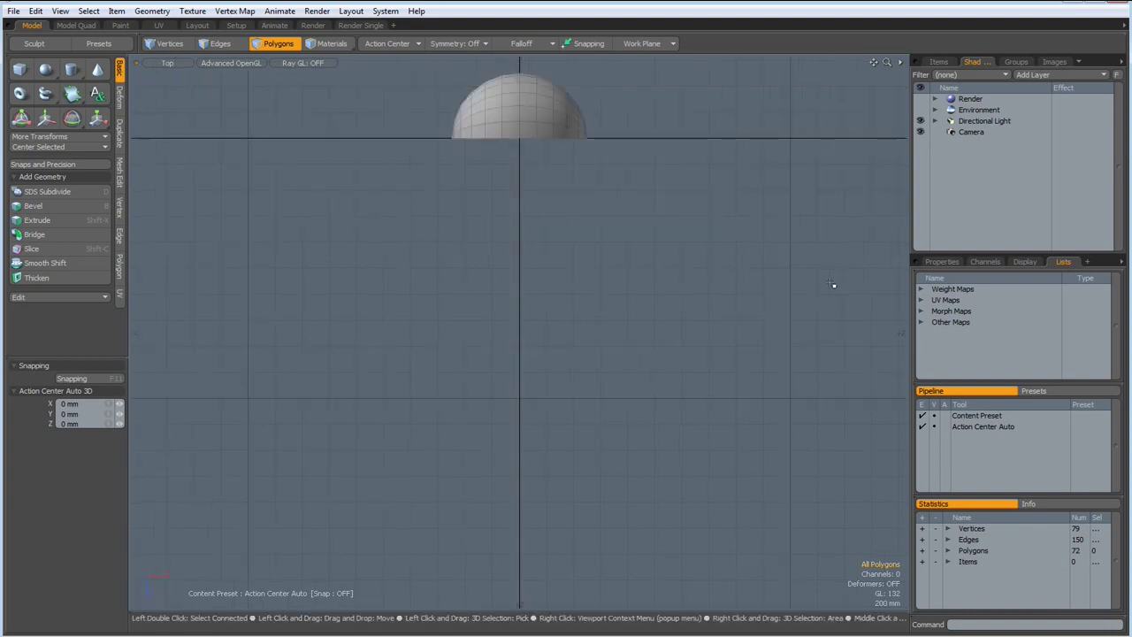
alt+drag(568, 255, 588, 450)
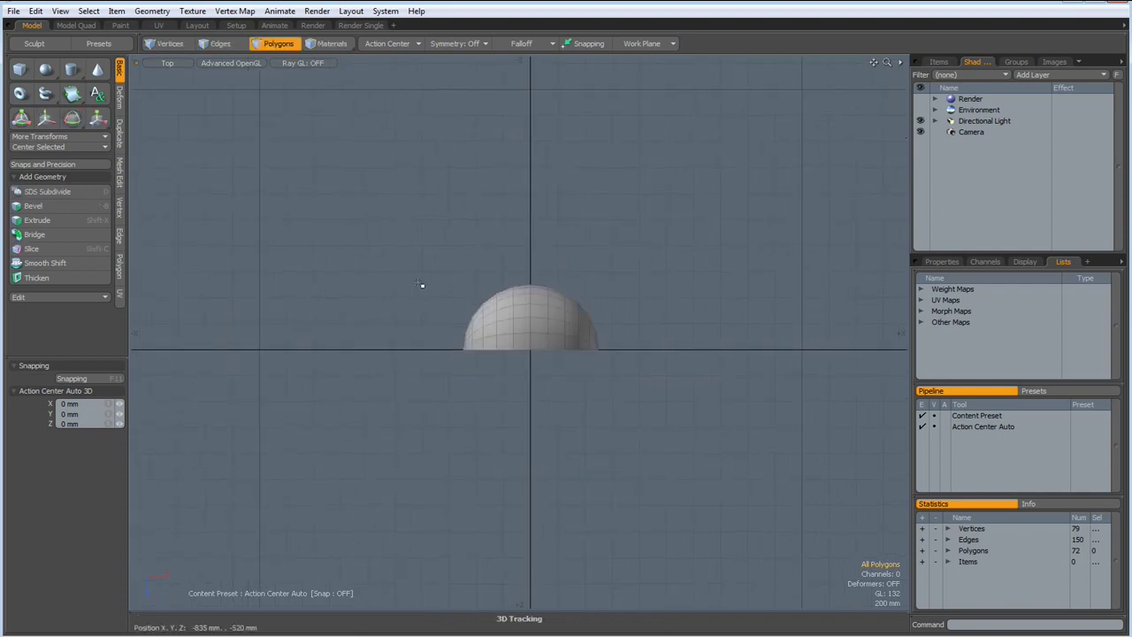
right_drag(365, 244, 538, 462)
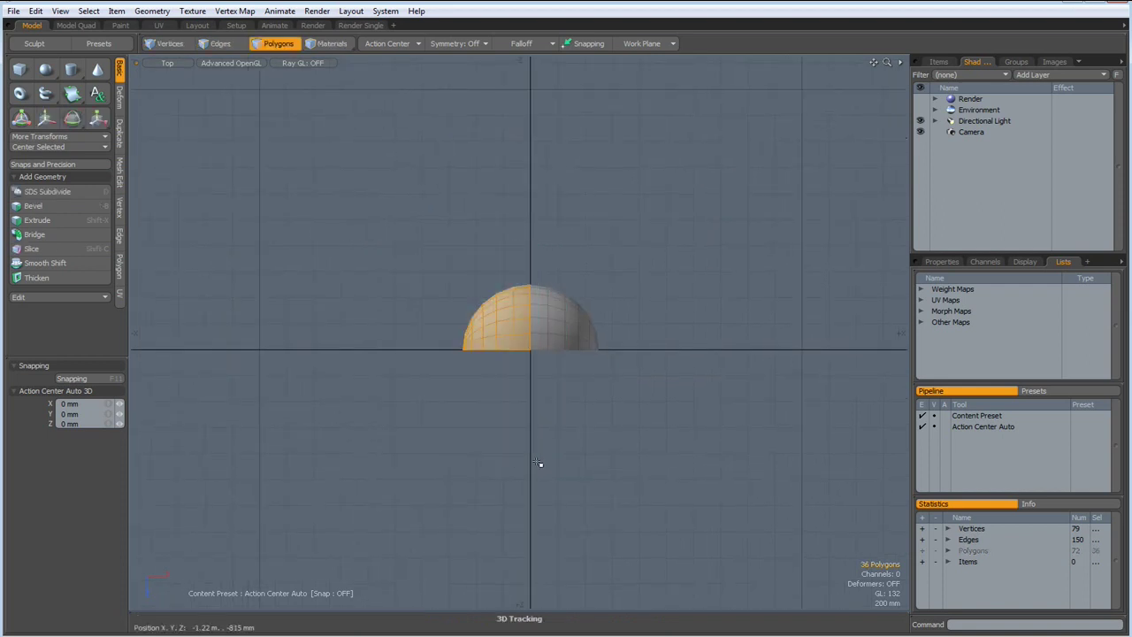
key(Delete)
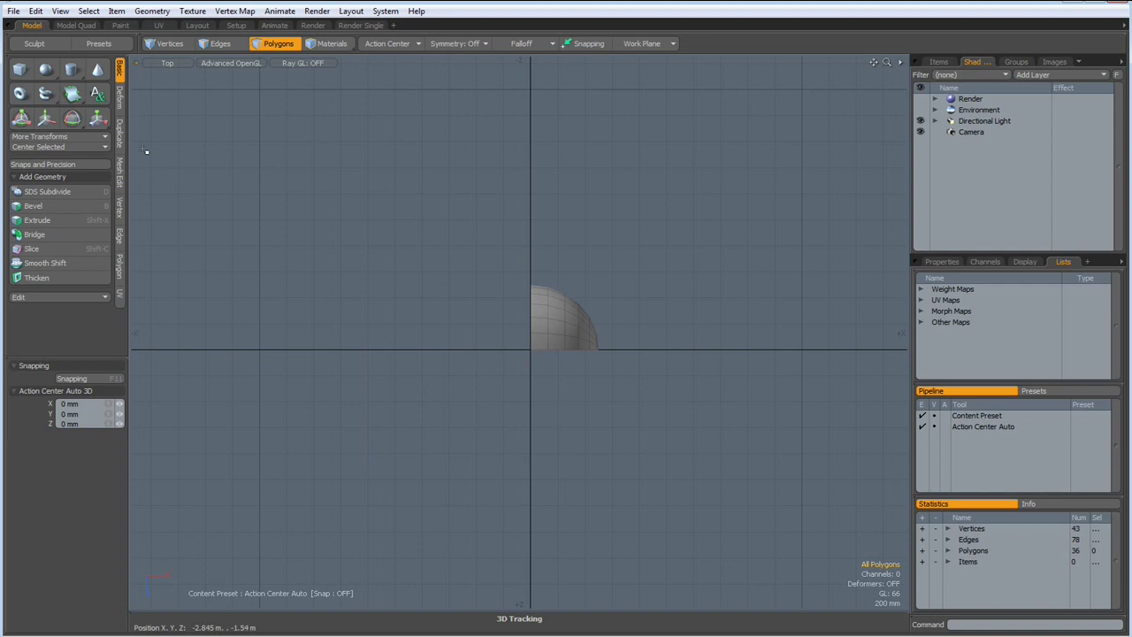
Step: Start the Bend tool from the Top view, centered near the origin, and set its Spine X to 500 mm
click(119, 98)
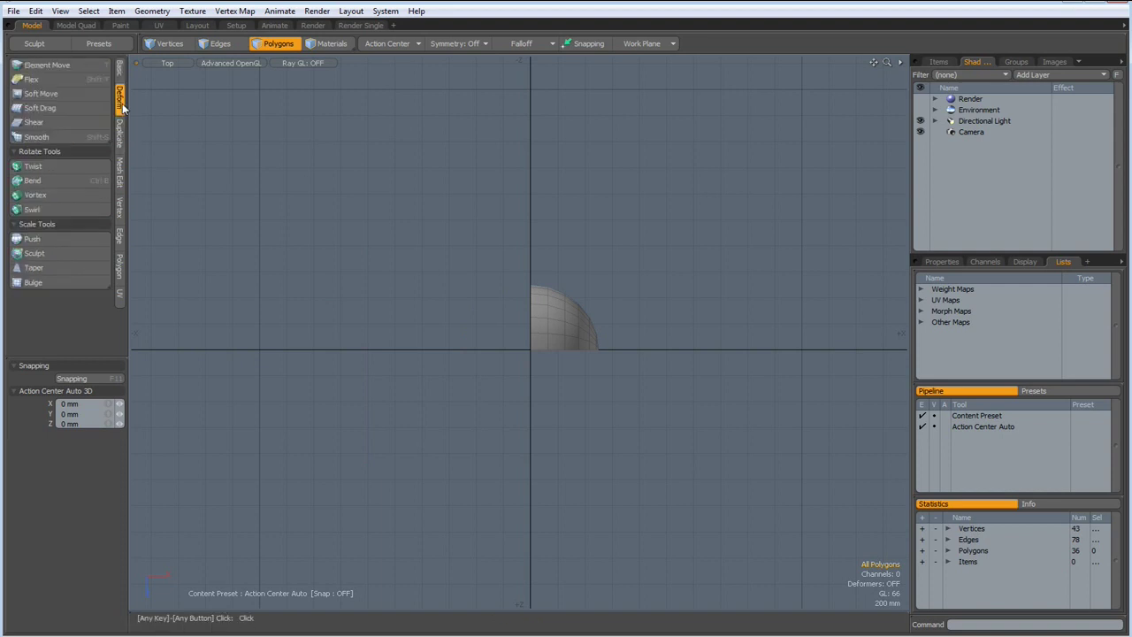
click(34, 181)
scroll(565, 333, up, 3)
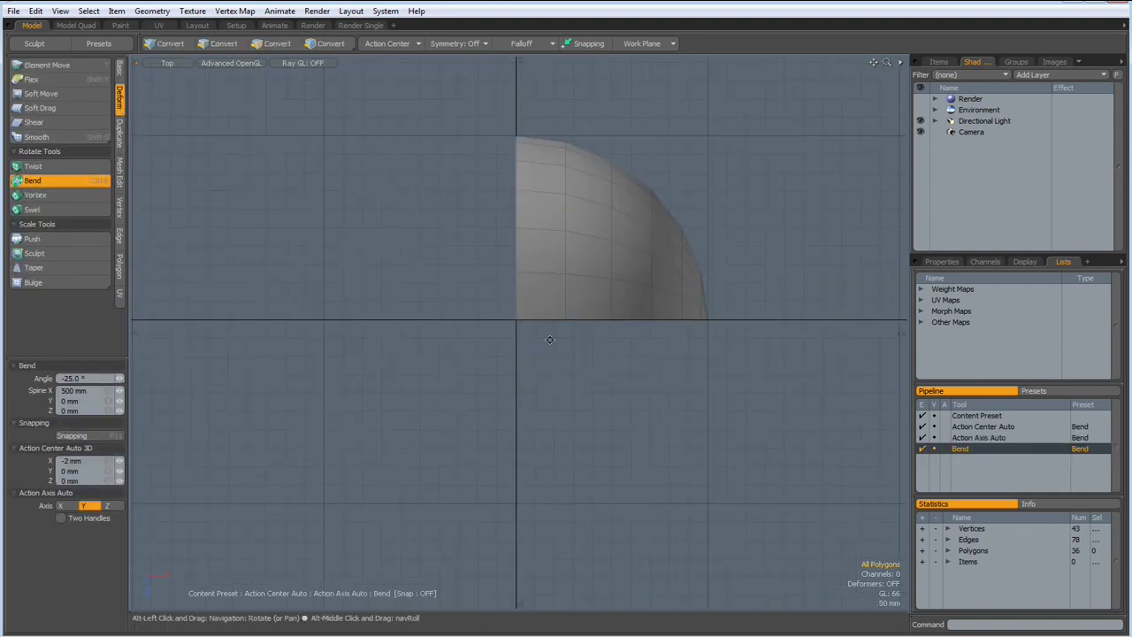
click(465, 378)
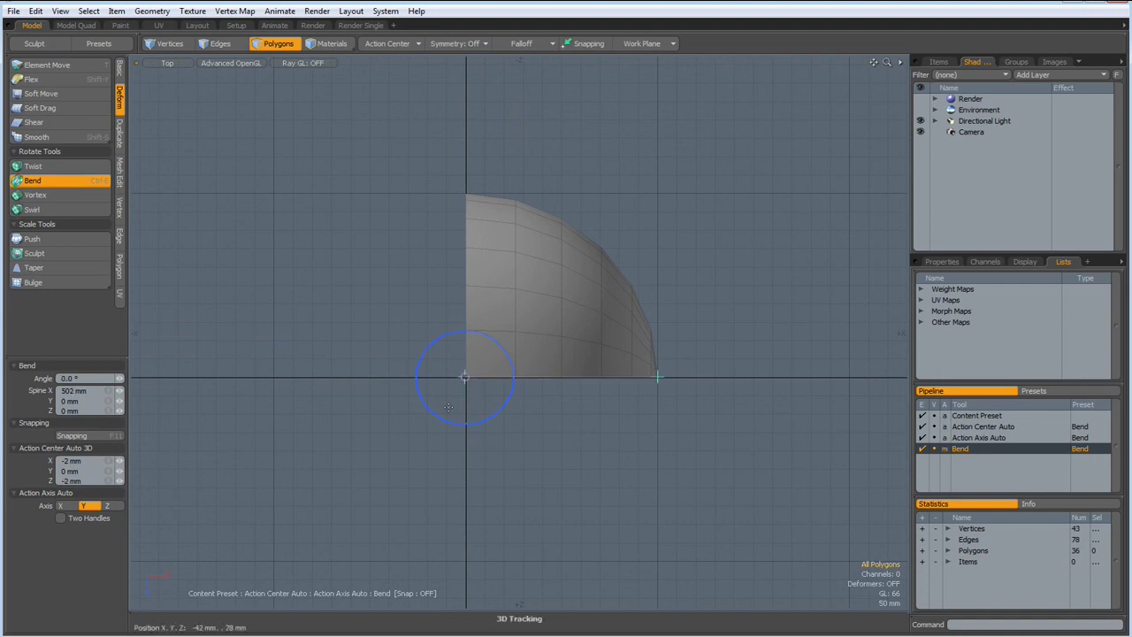
drag(95, 392, 23, 392)
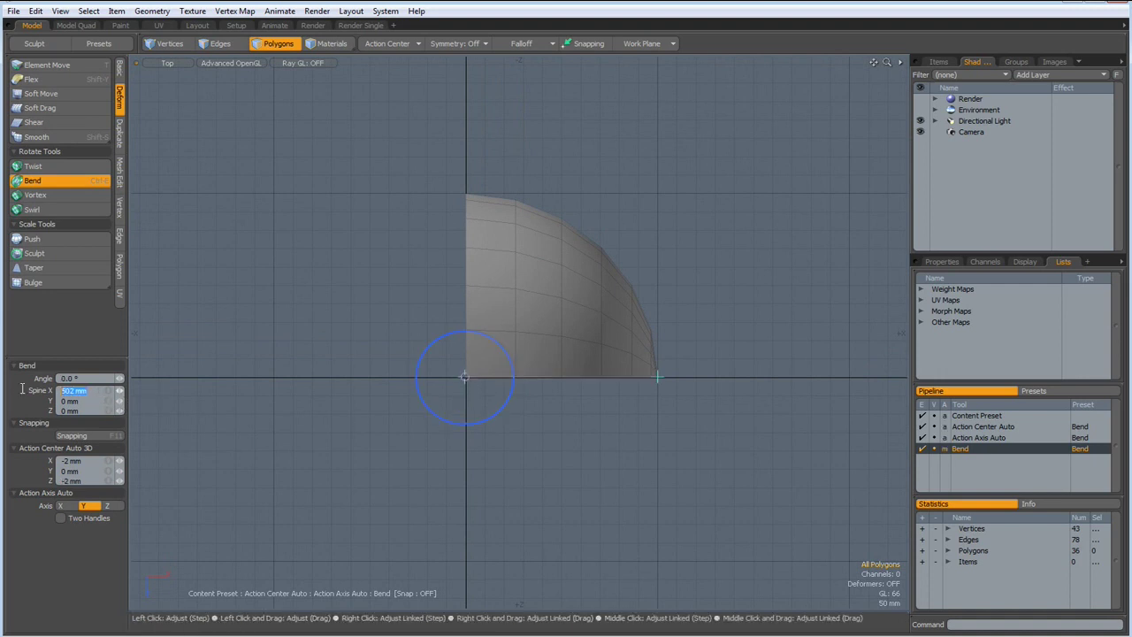
text(500)
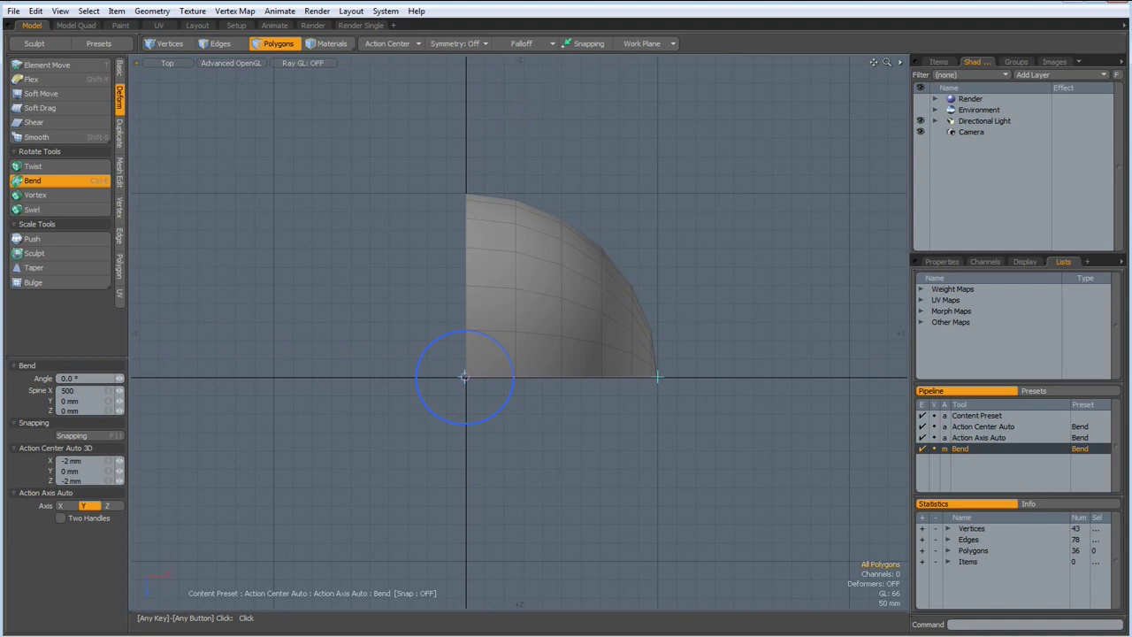
key(Return)
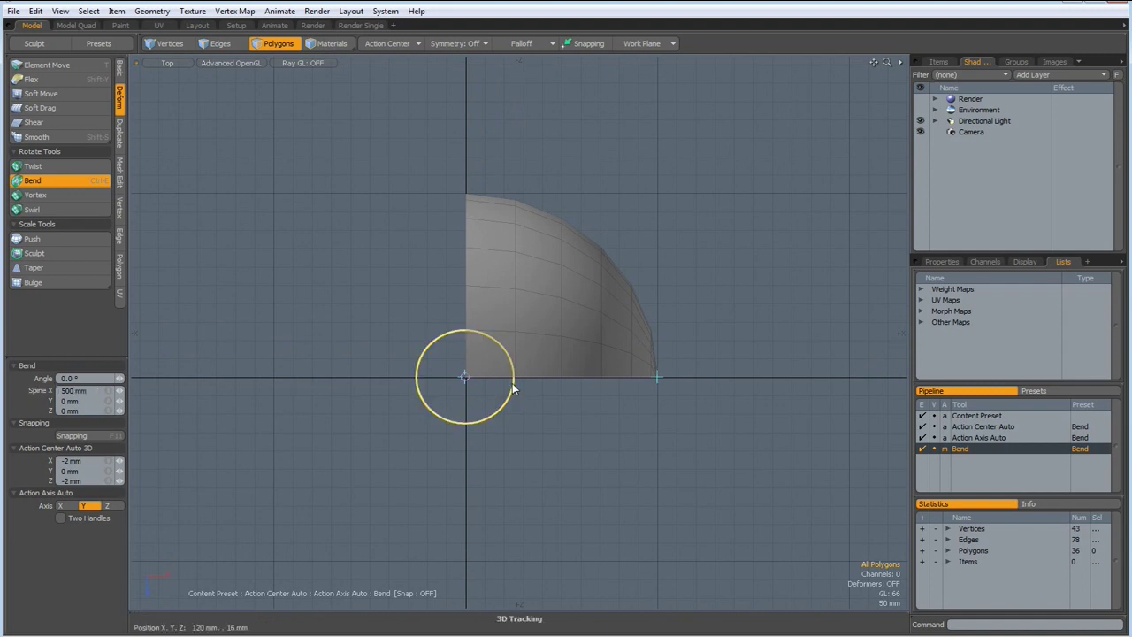
Step: Bend the sphere section toward negative Z and set the bend angle to -30°
drag(511, 396, 513, 372)
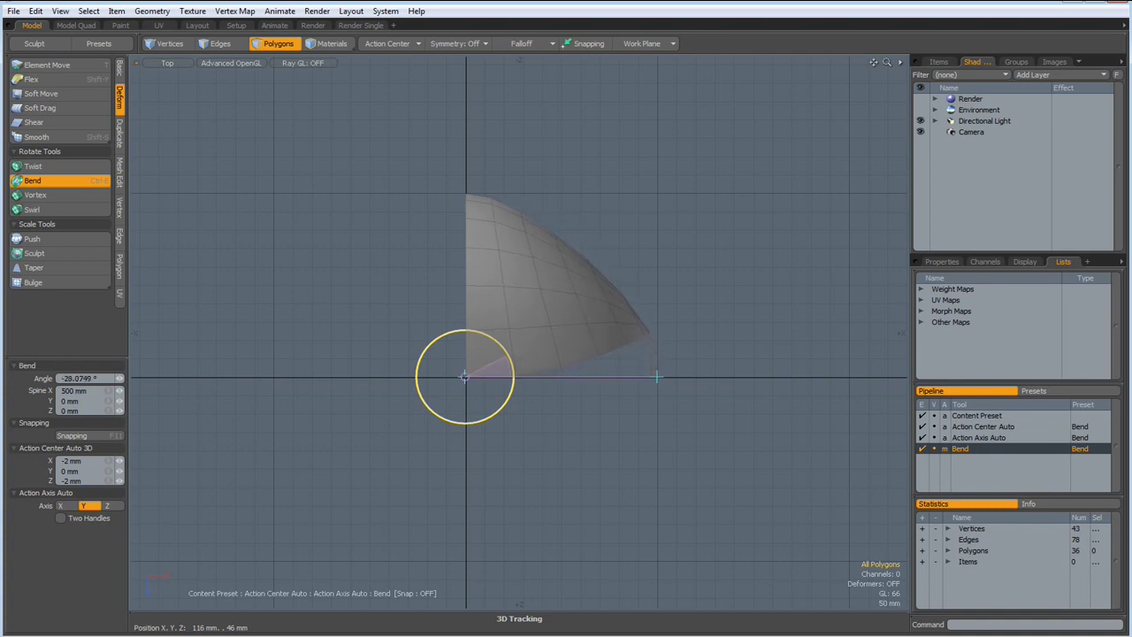
drag(467, 406, 464, 407)
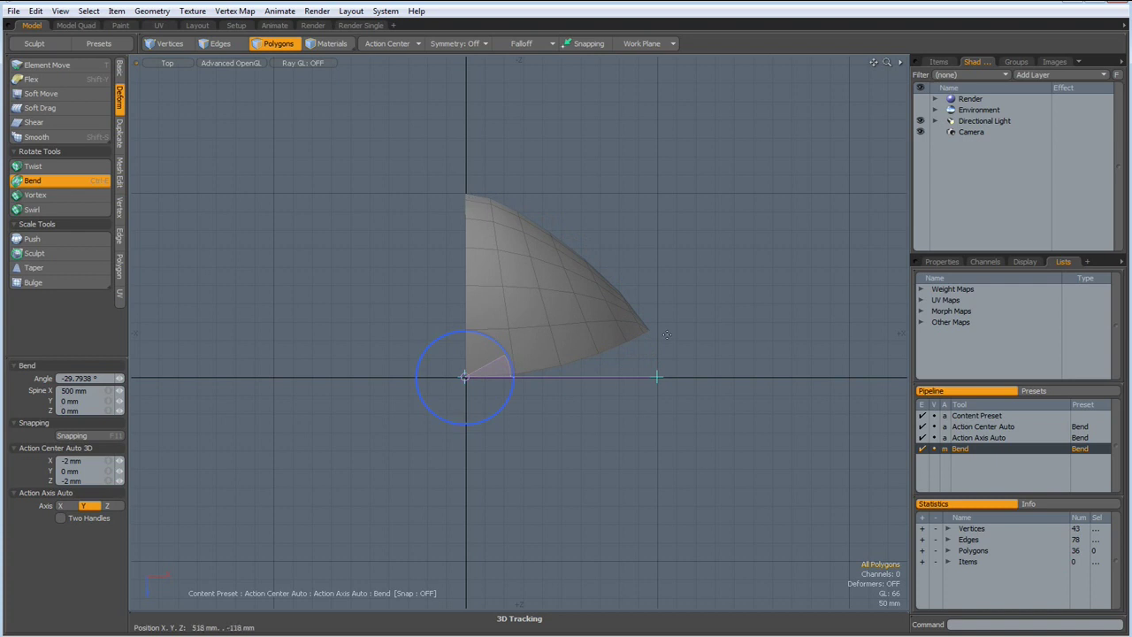
click(102, 378)
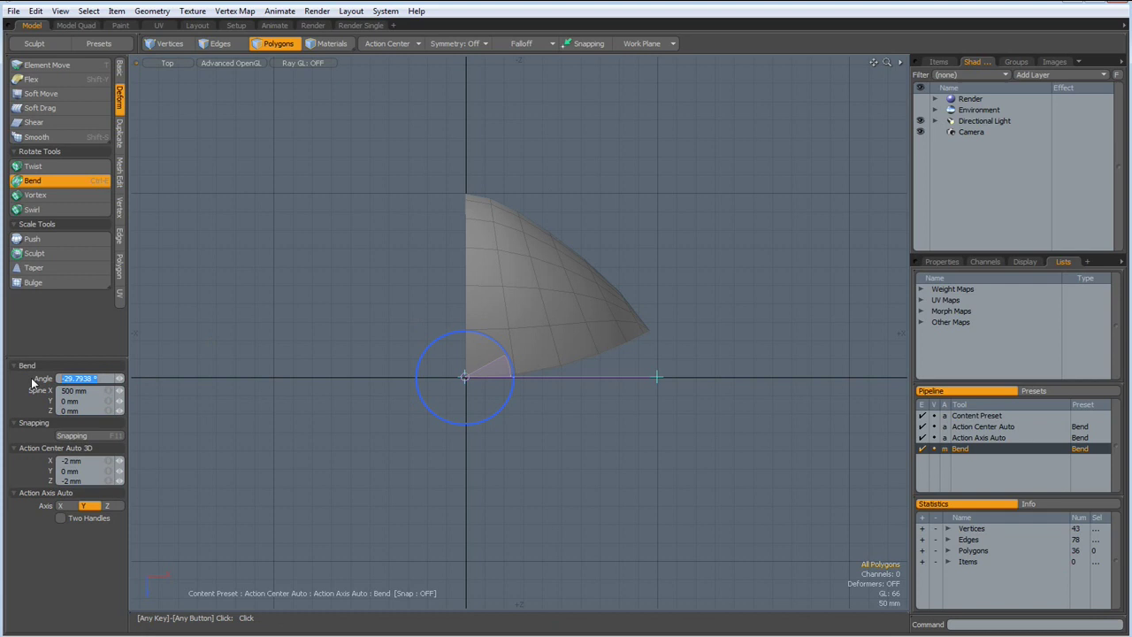
text(-30)
key(Return)
key(space)
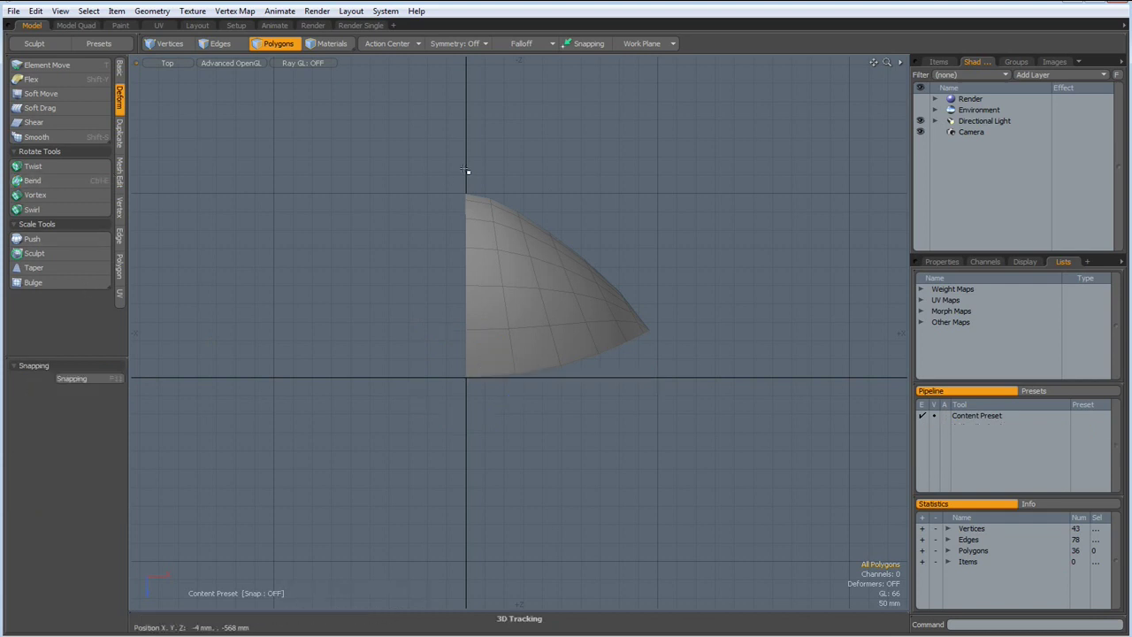
Step: Select the vertices along the section's center edge and set their X position to 0 mm
key(1)
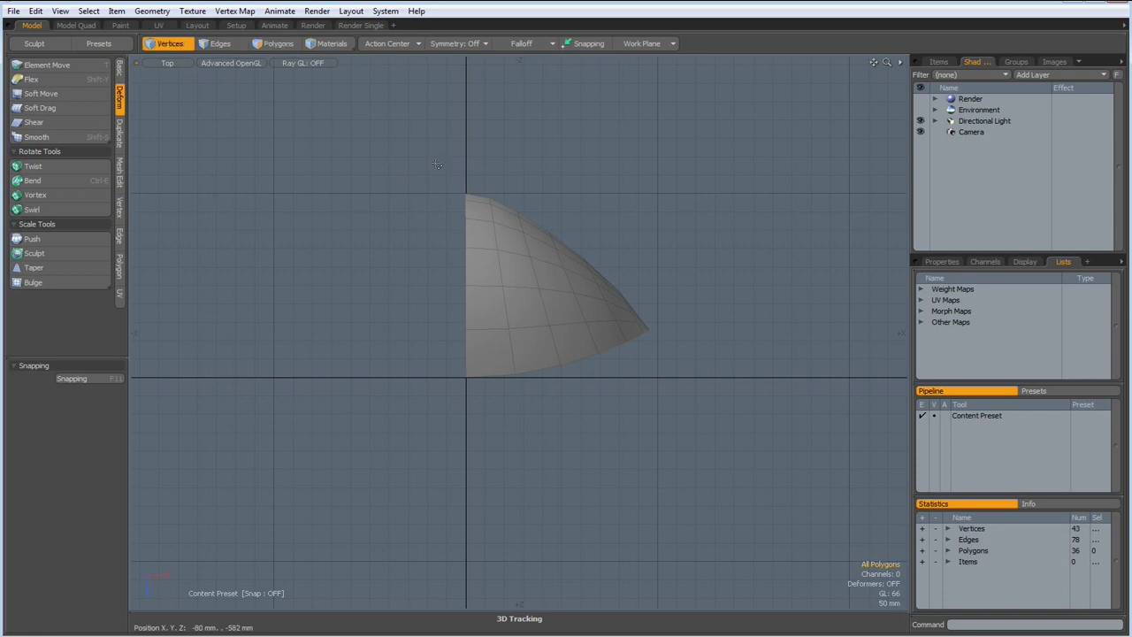
right_drag(397, 164, 484, 446)
click(120, 206)
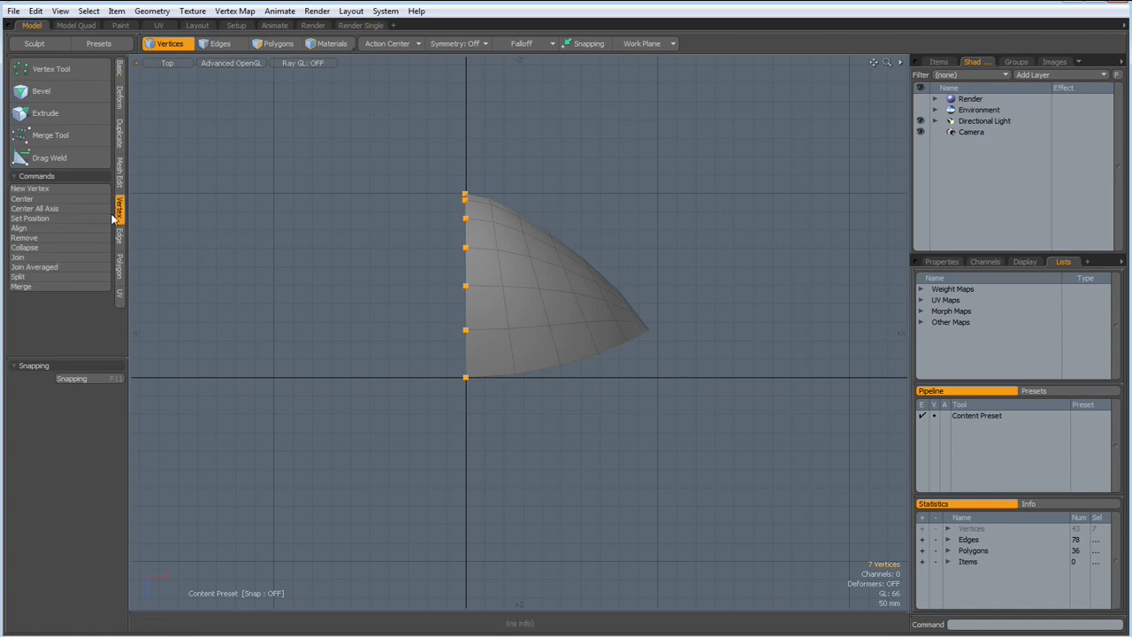
click(60, 220)
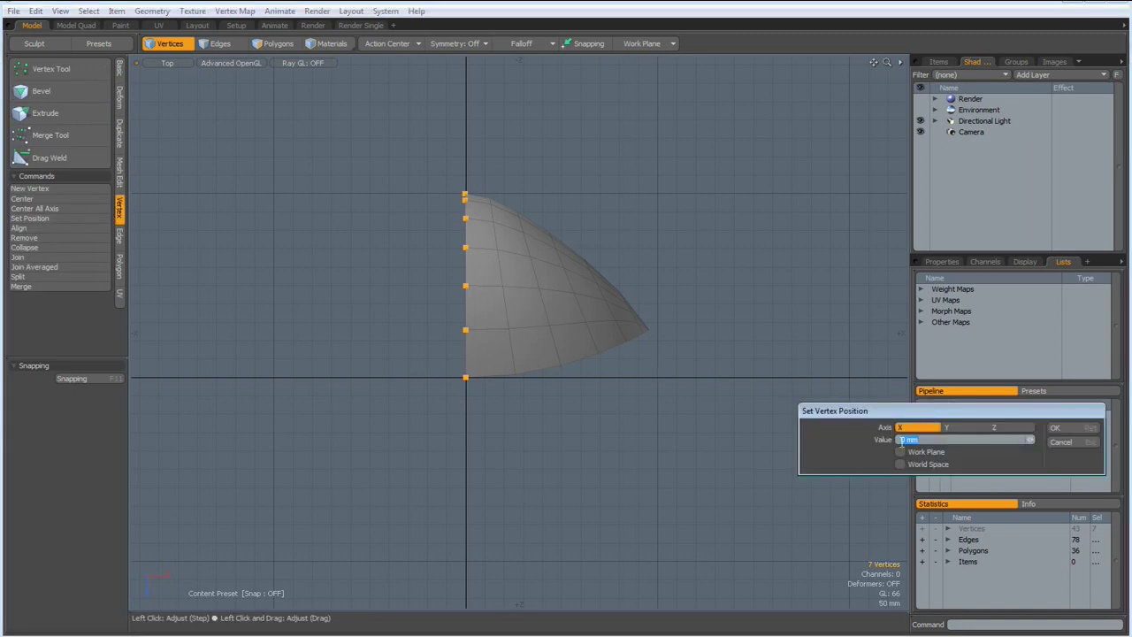
click(1060, 427)
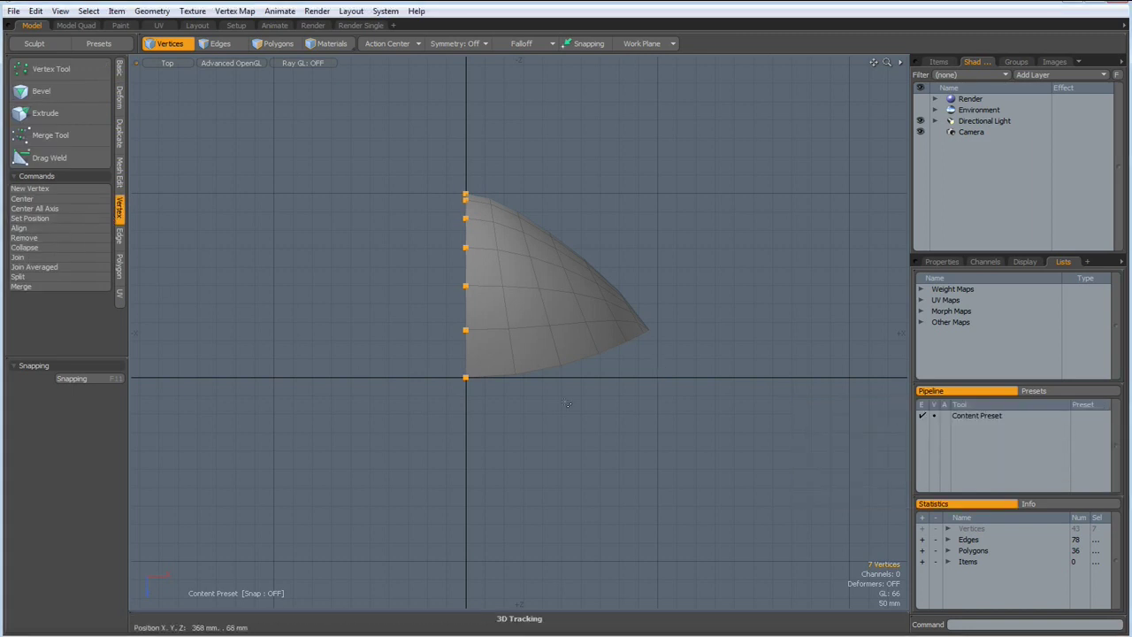
Step: Clear the vertex selection and mirror the bent section across the X axis at 0 mm with Merge Vertices enabled
click(121, 137)
click(40, 79)
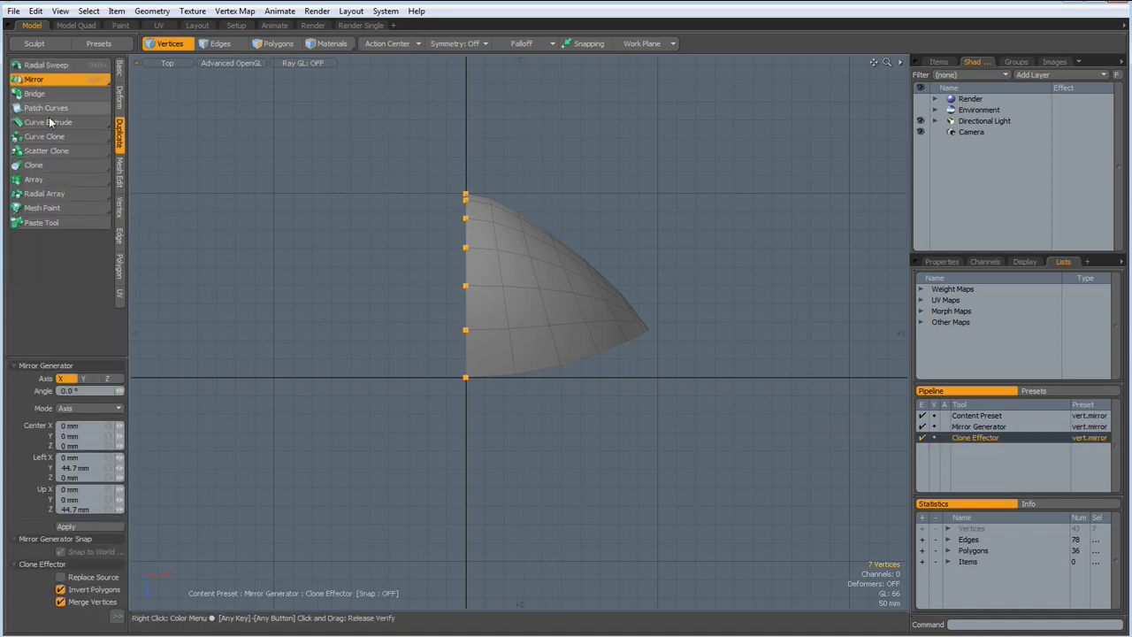
key(space)
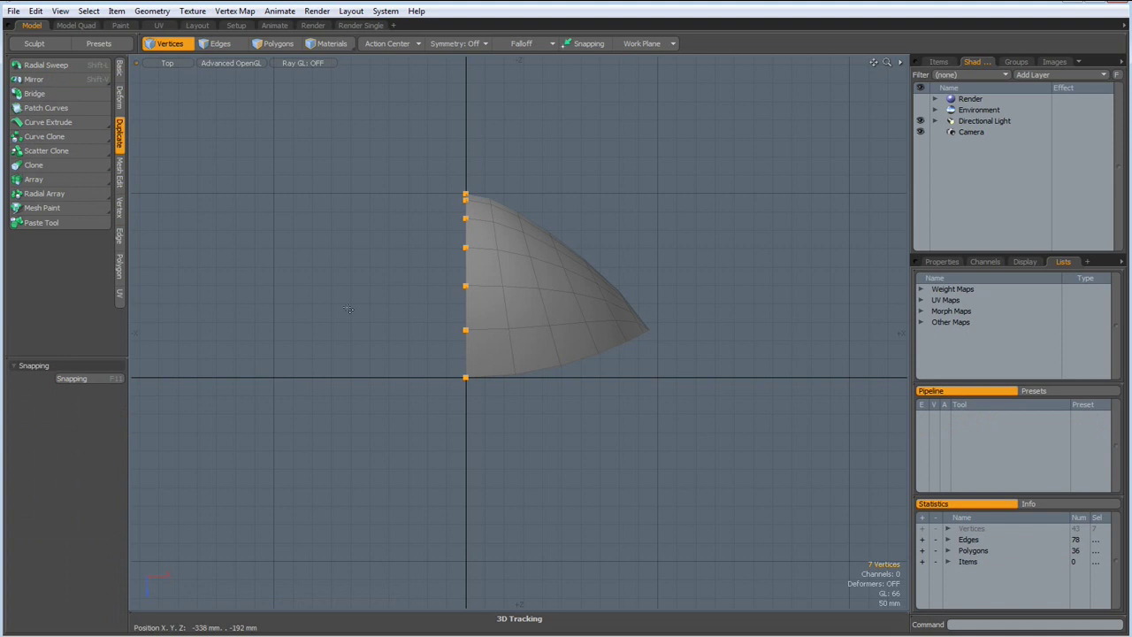
click(371, 269)
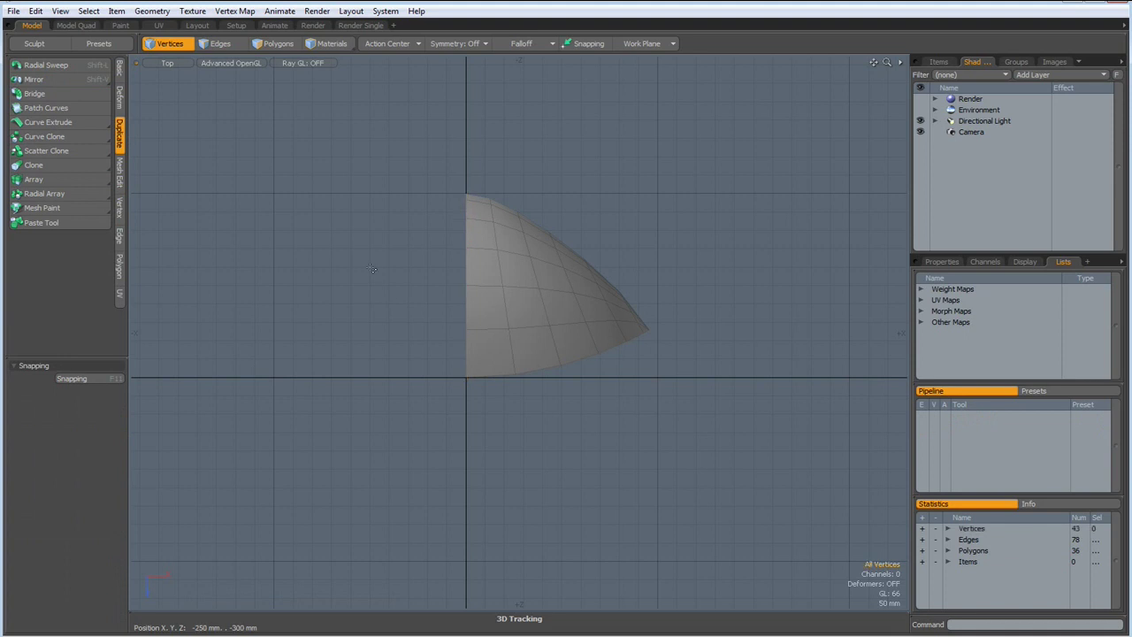
click(57, 79)
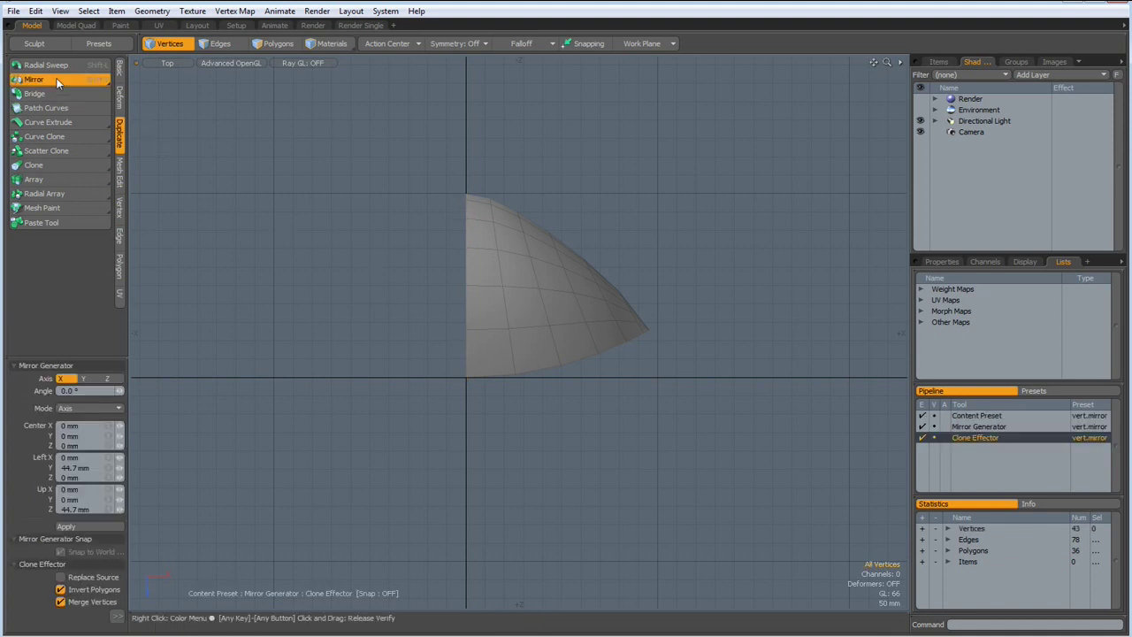
click(82, 525)
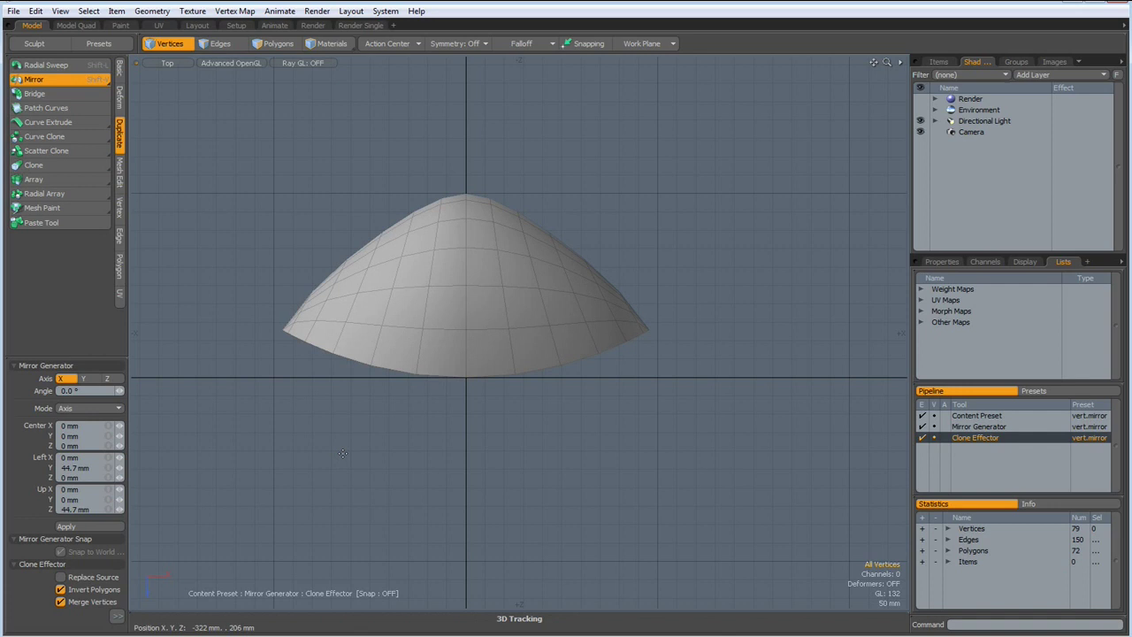
Step: Select the entire strip of polygons along the mirrored section's arched rim on the positive Z side and delete it
key(KP_3)
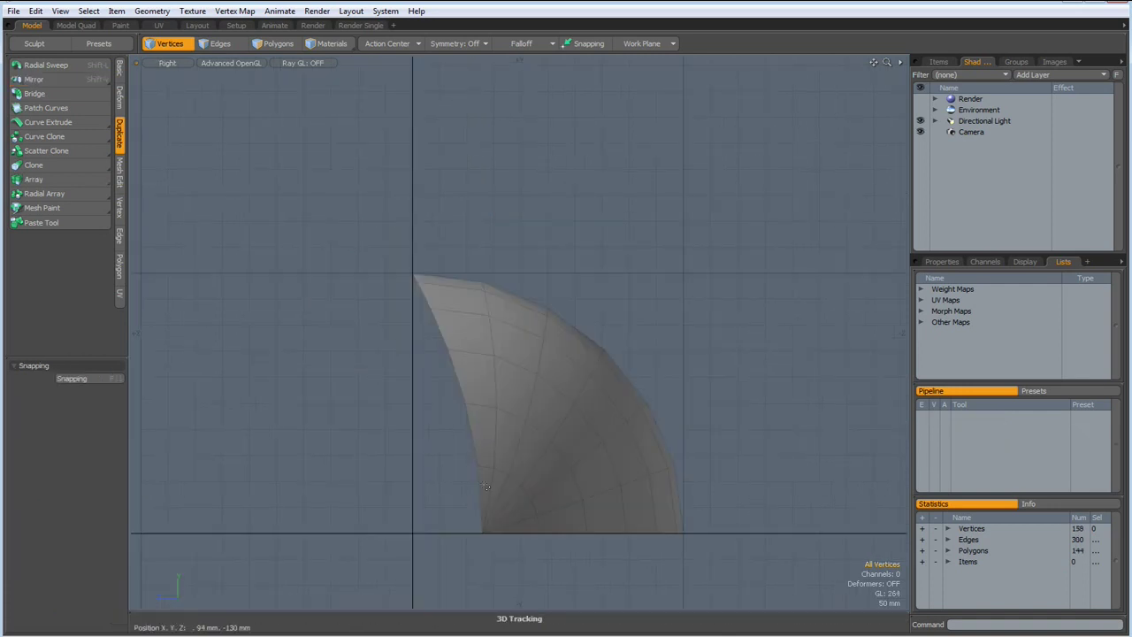
key(space)
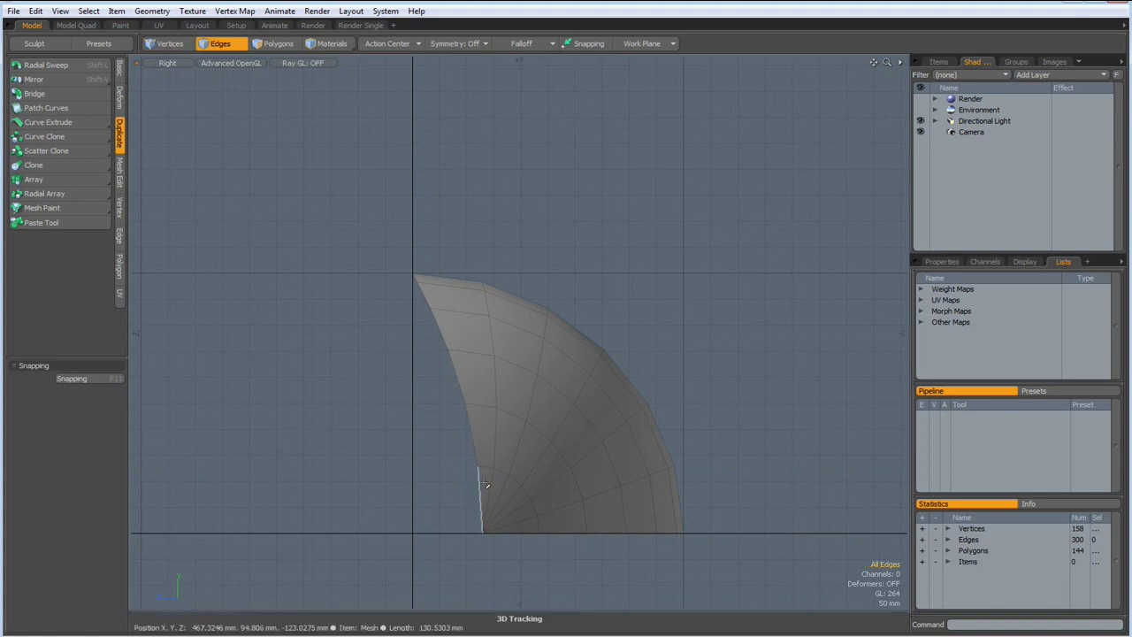
key(space)
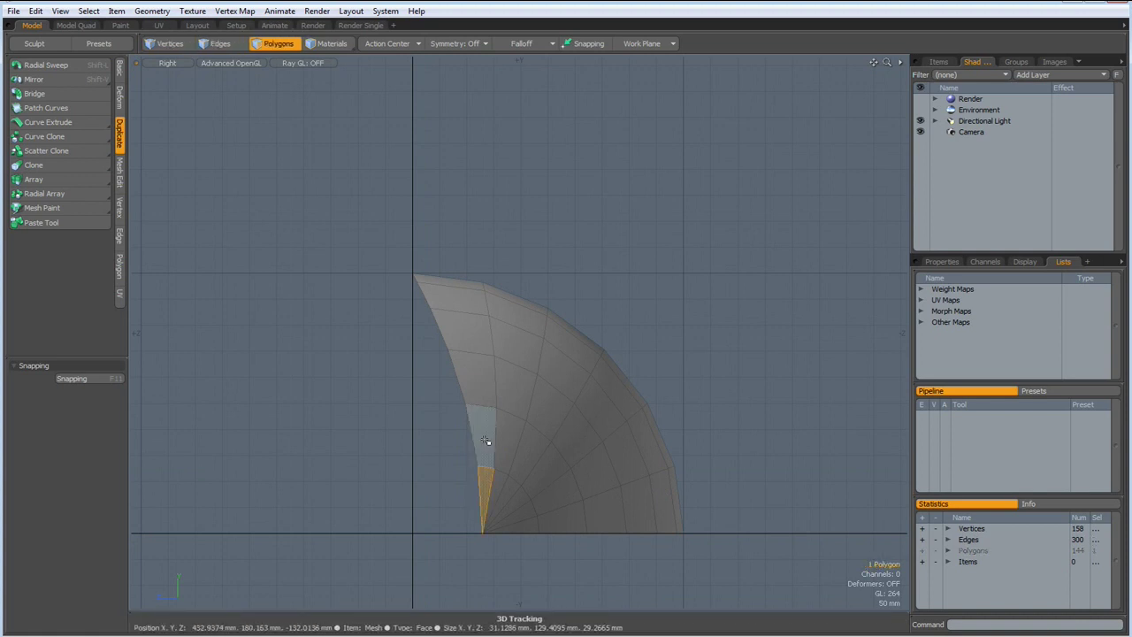
click(485, 440)
shift+click(489, 488)
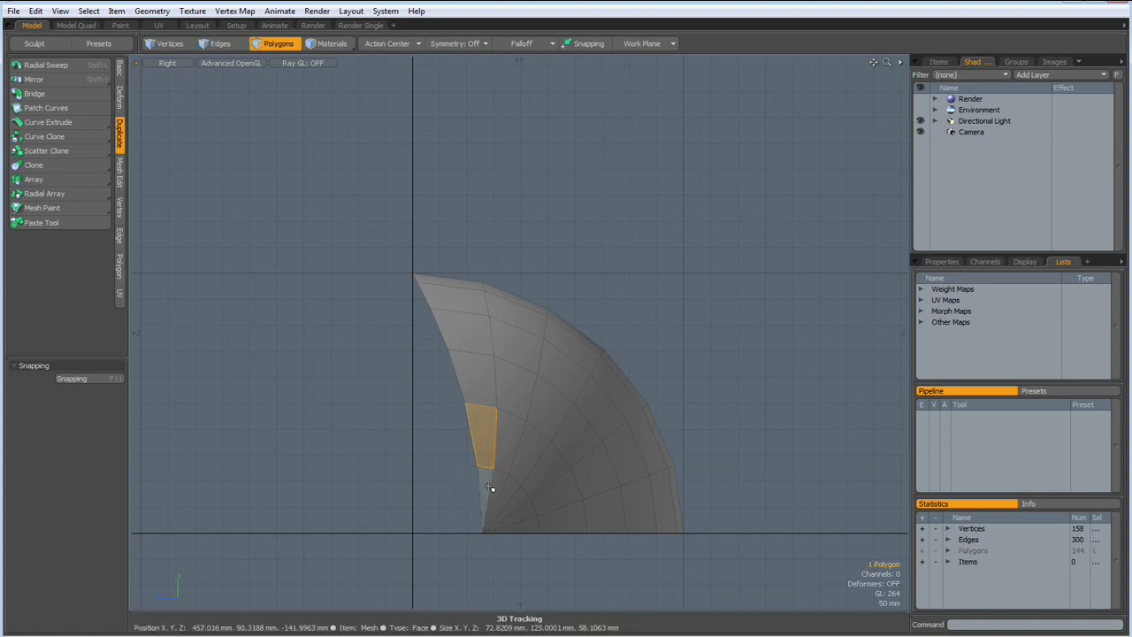
ctrl+click(489, 414)
shift+click(489, 412)
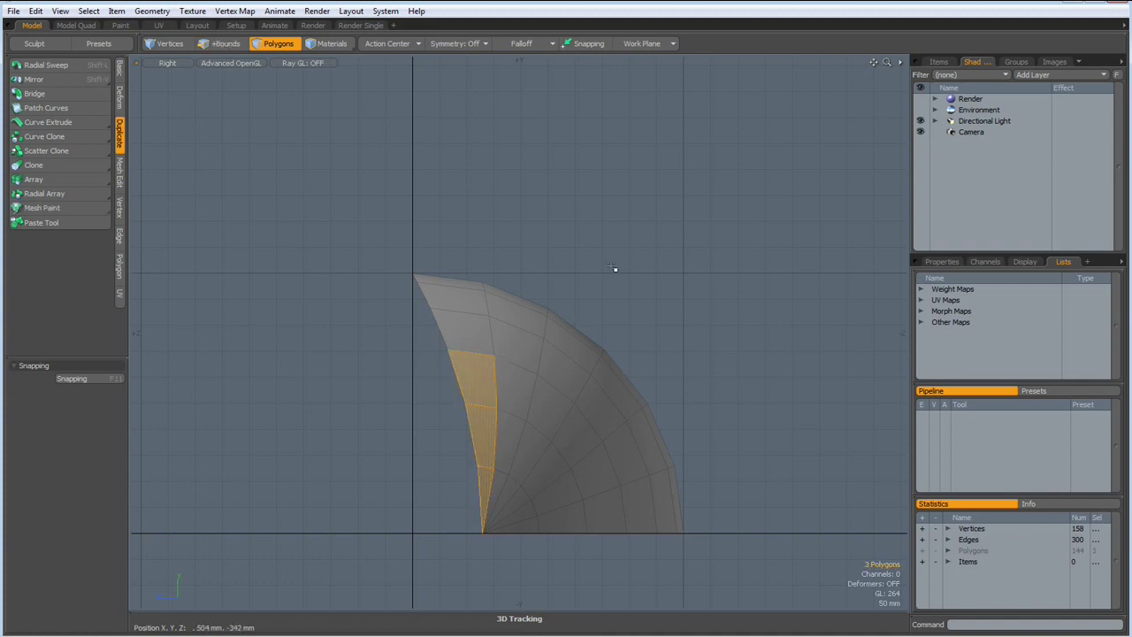
key(Up)
key(Up)
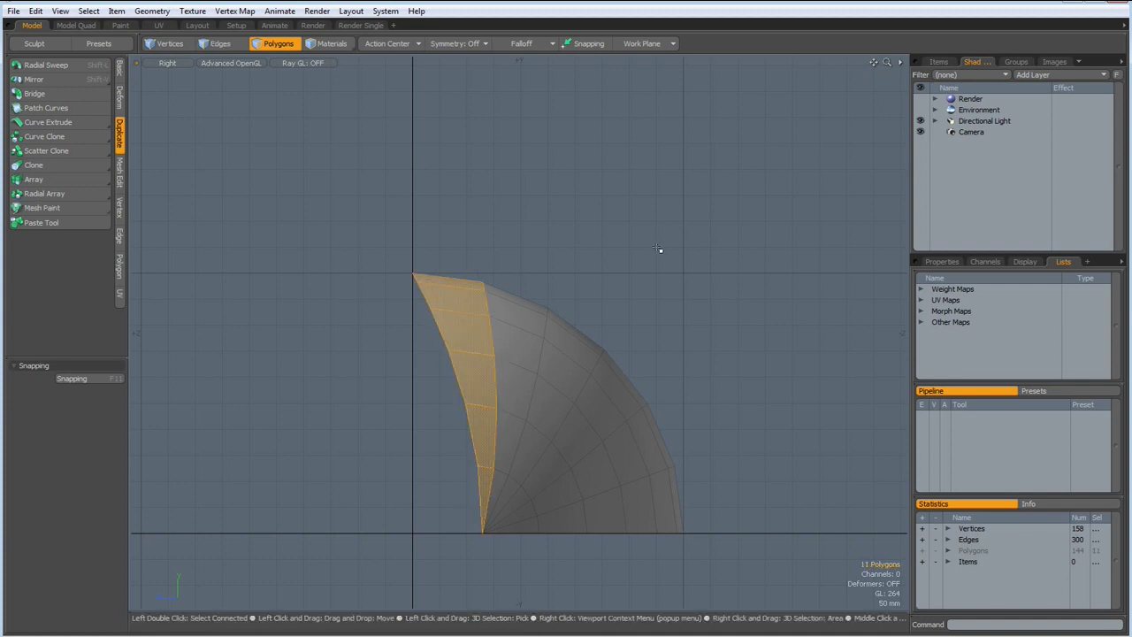
key(ctrl+space)
click(669, 218)
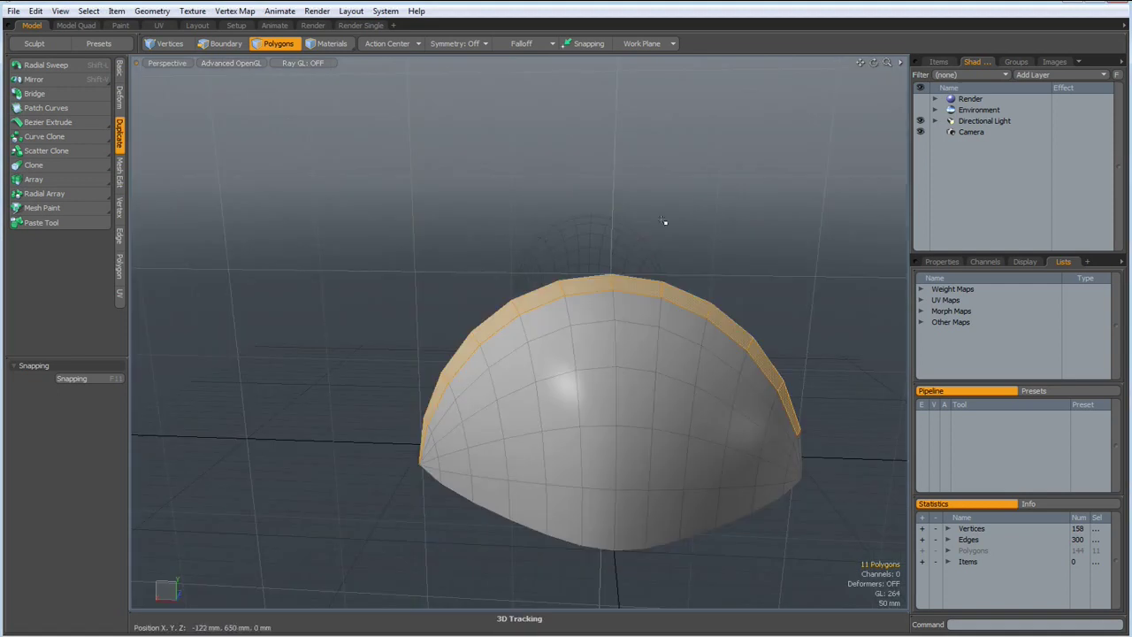
alt+drag(405, 341, 496, 499)
shift+click(624, 508)
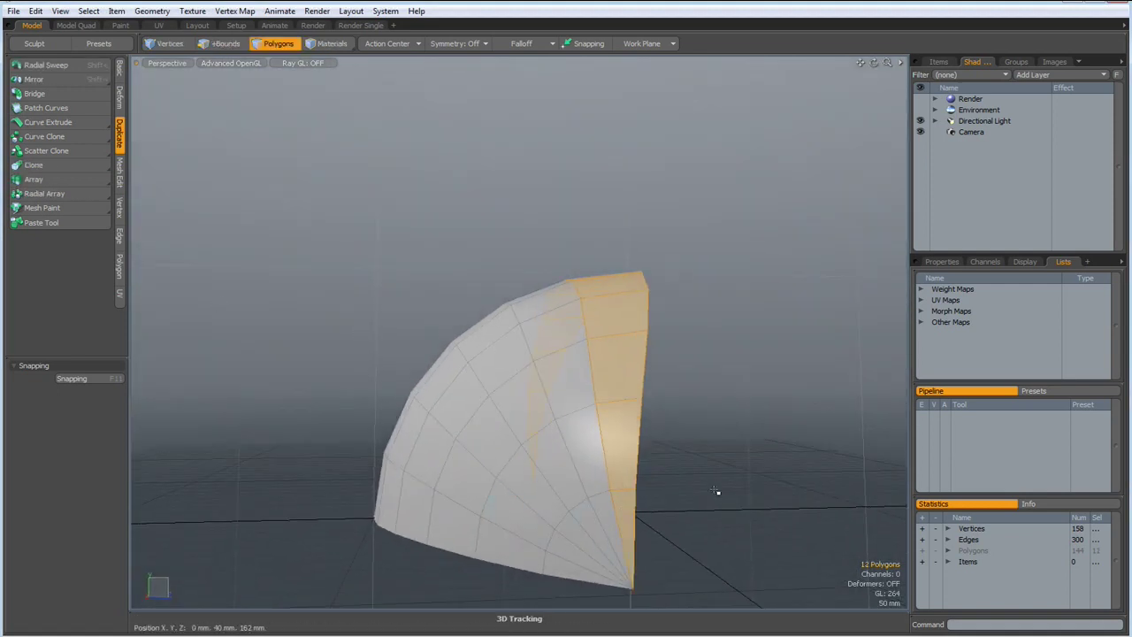
key(Delete)
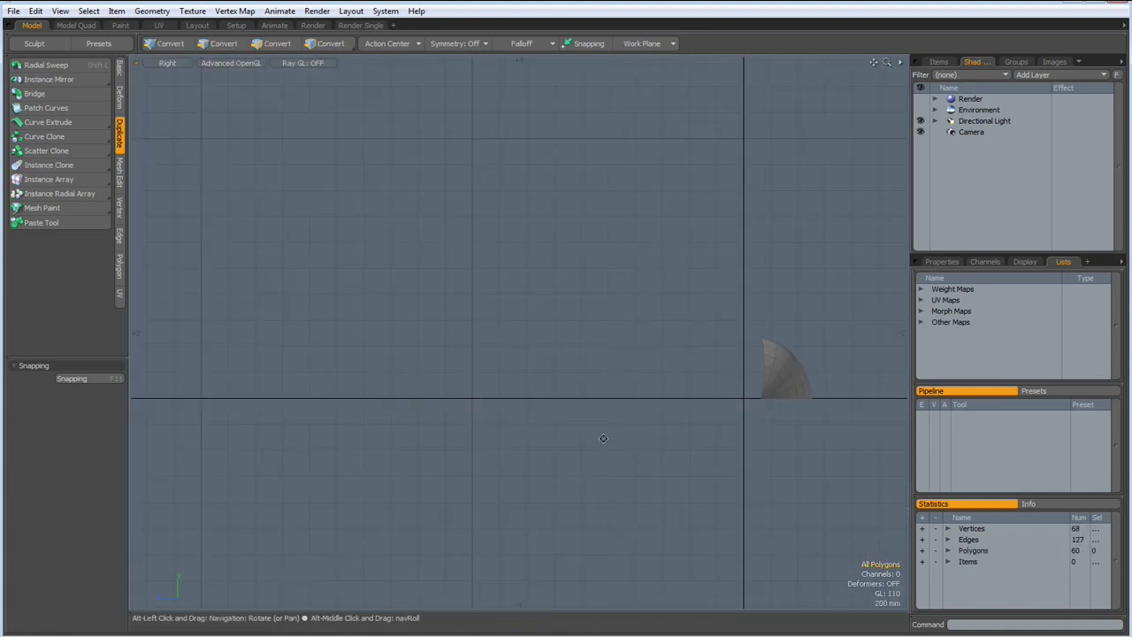
Step: Draw a three-point arched curve in the Right view from ground level through about Y 595 mm, Z 2 m to about Y 405 mm, Z 410 mm
scroll(623, 421, down, 2)
scroll(623, 423, up, 2)
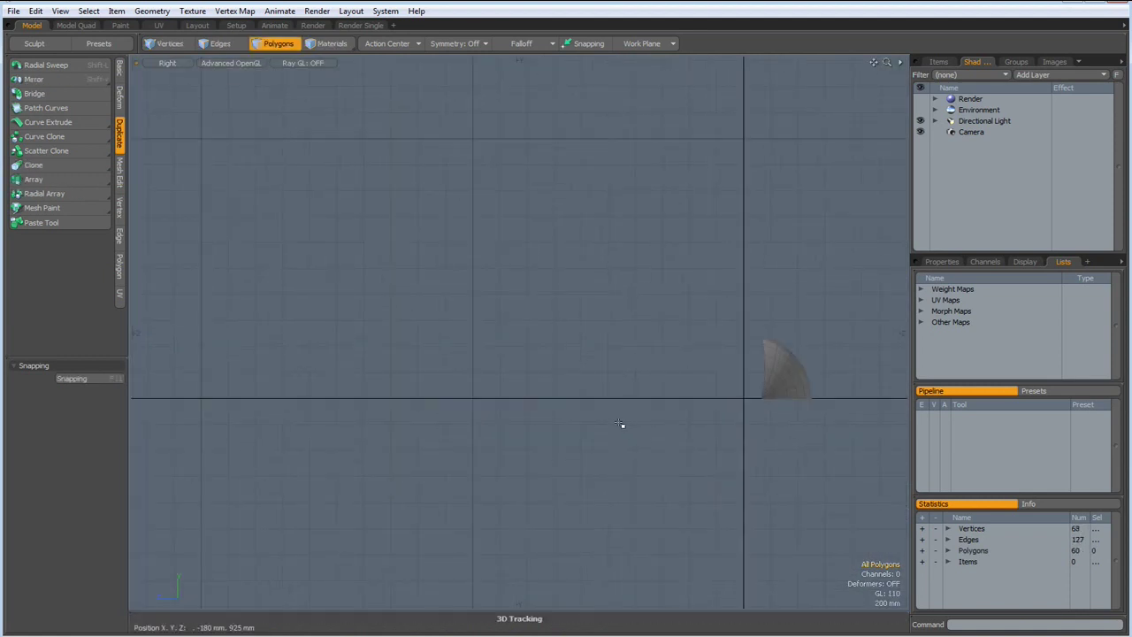
click(120, 71)
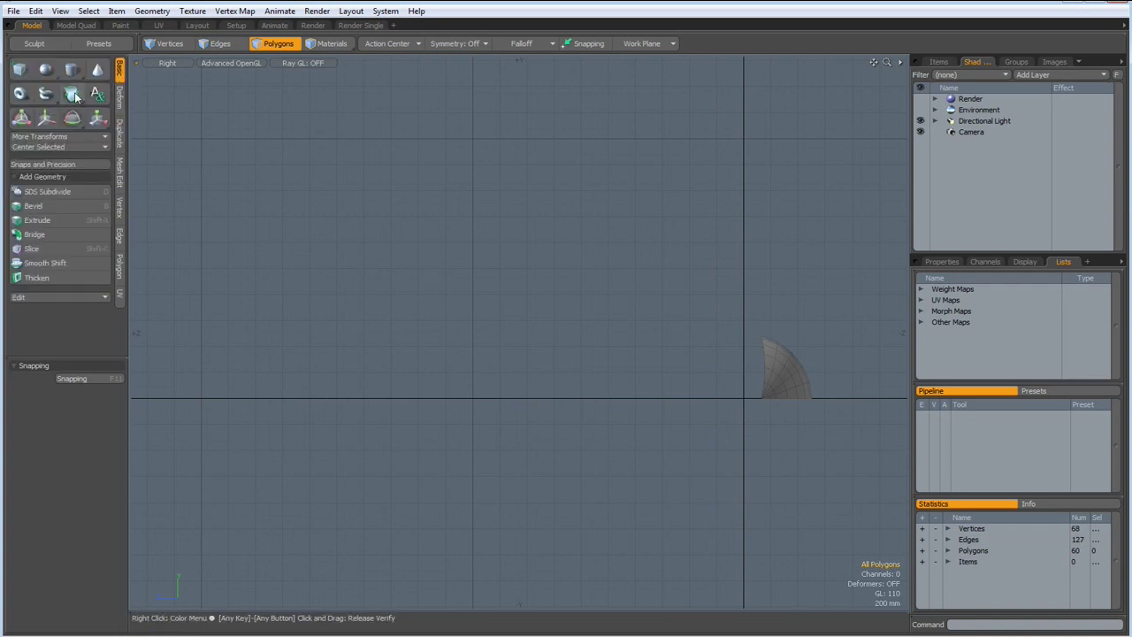
drag(74, 93, 73, 35)
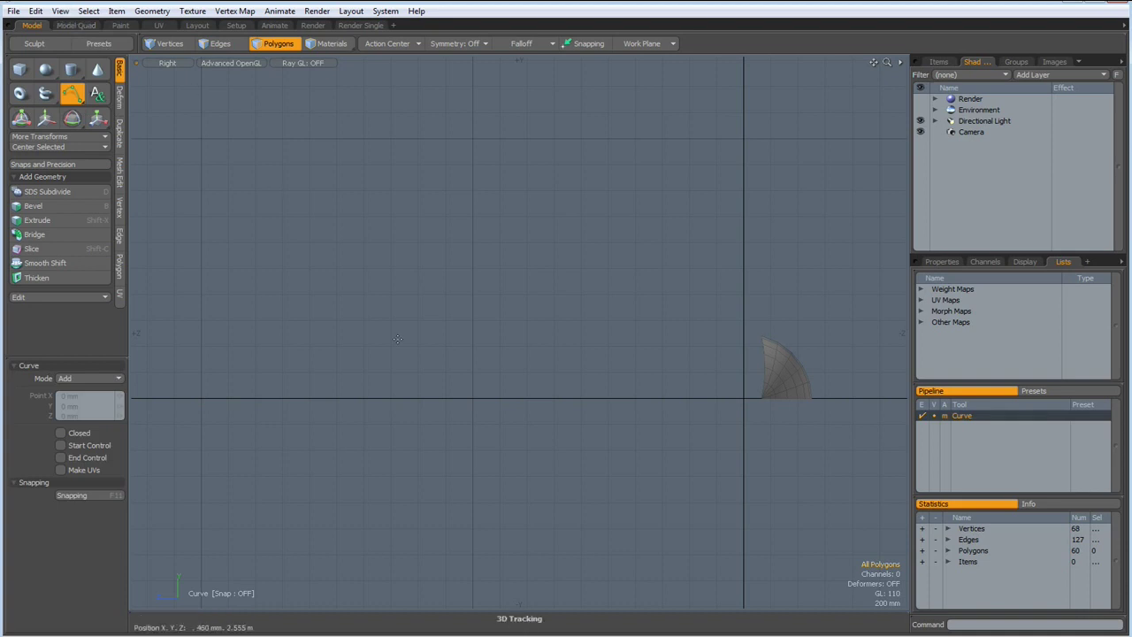
click(335, 399)
click(472, 321)
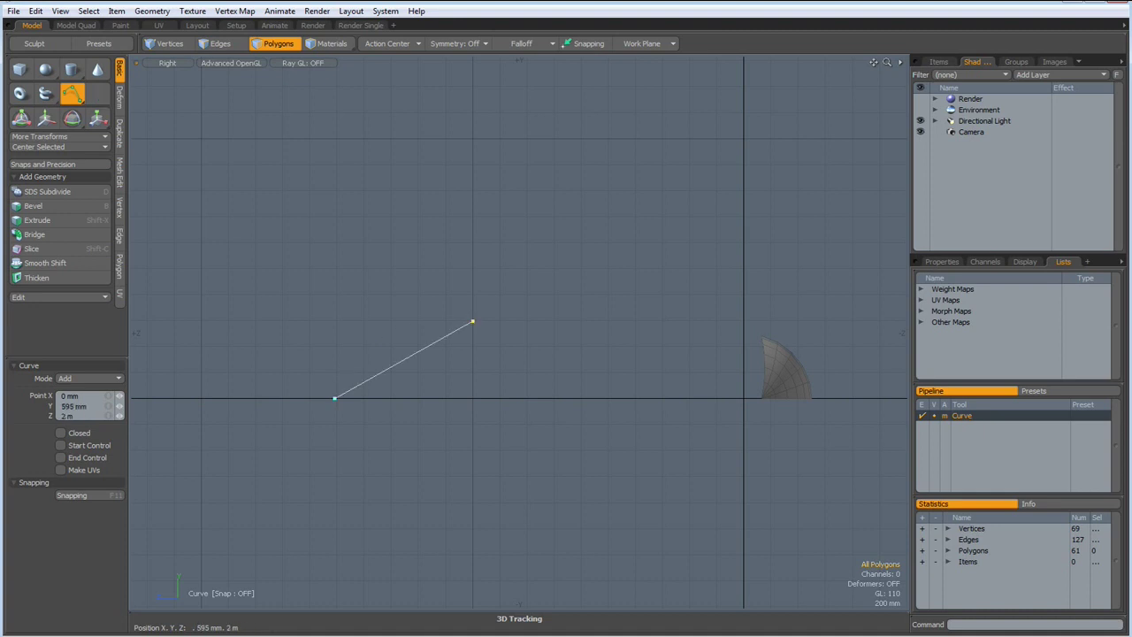
click(688, 346)
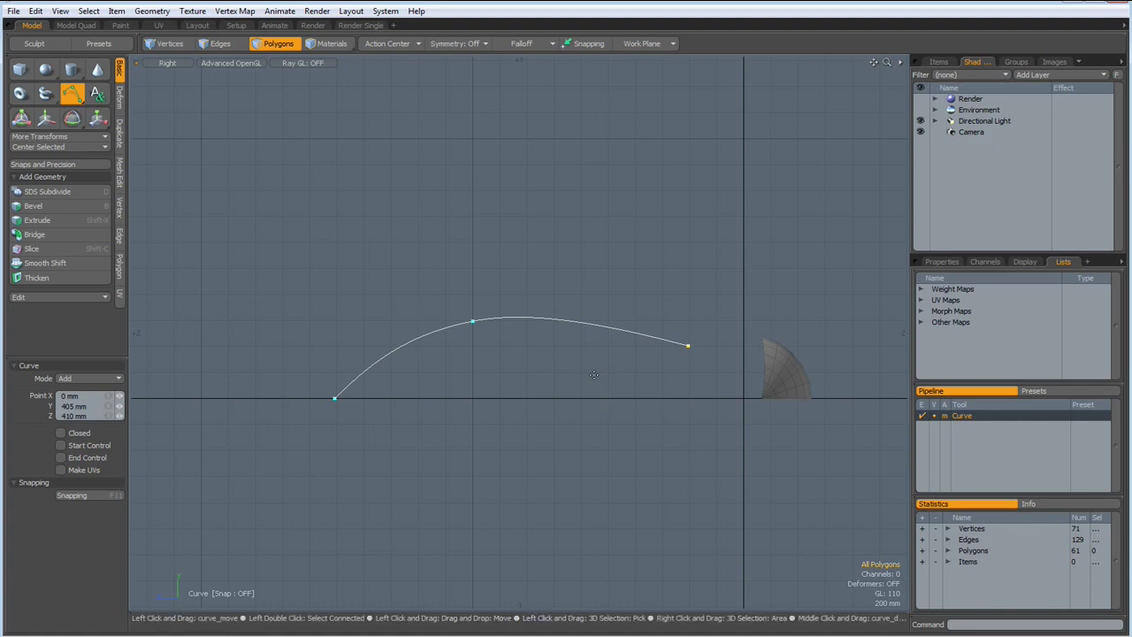
key(KP_1)
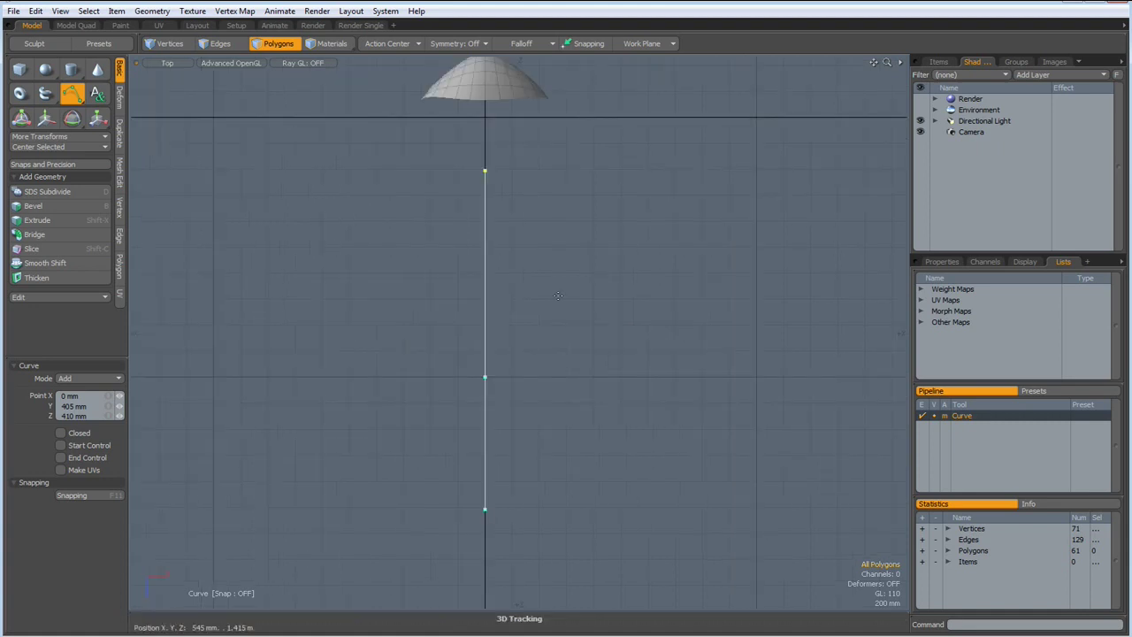
alt+drag(544, 269, 592, 351)
key(space)
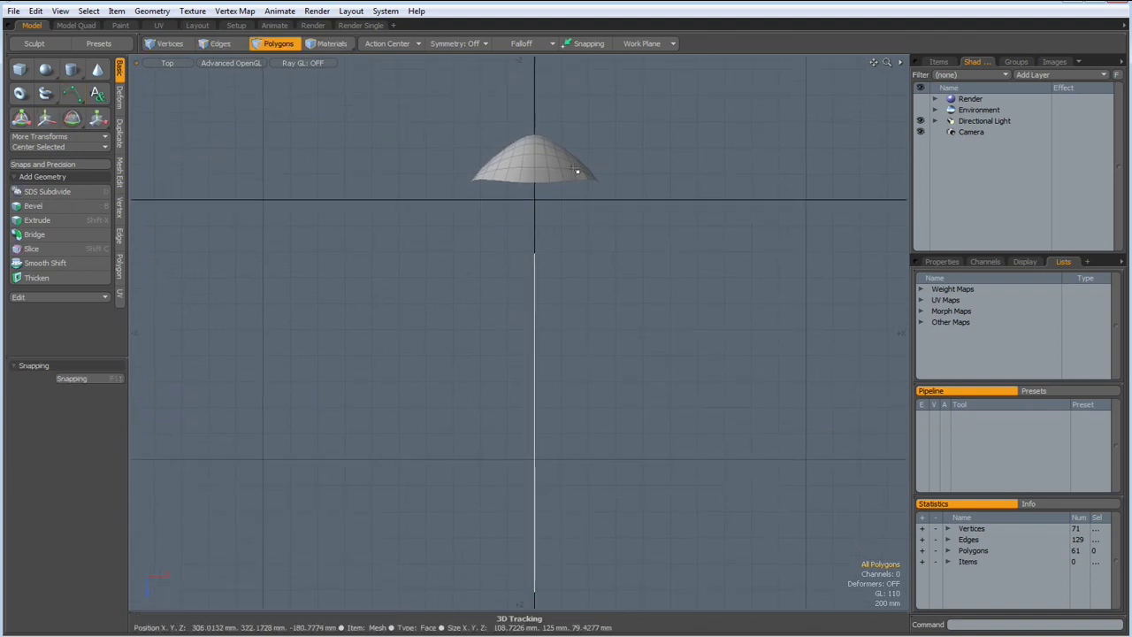
Step: Radially array the curve around the Y axis with the action center at the origin, count 7 and end angle 140°
double_click(544, 162)
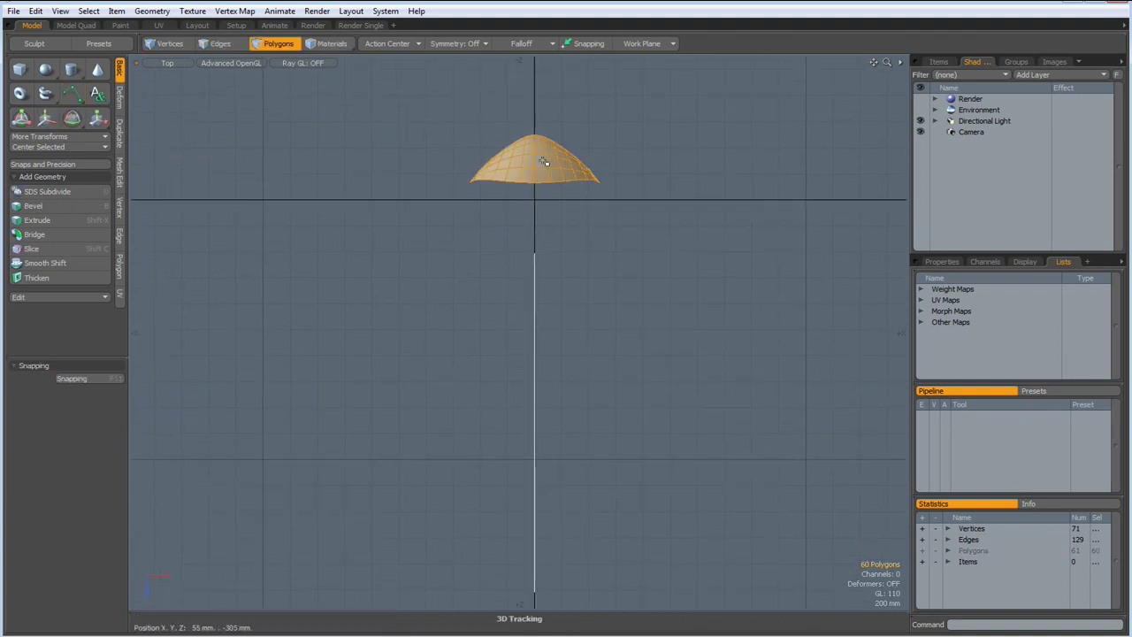
key(Escape)
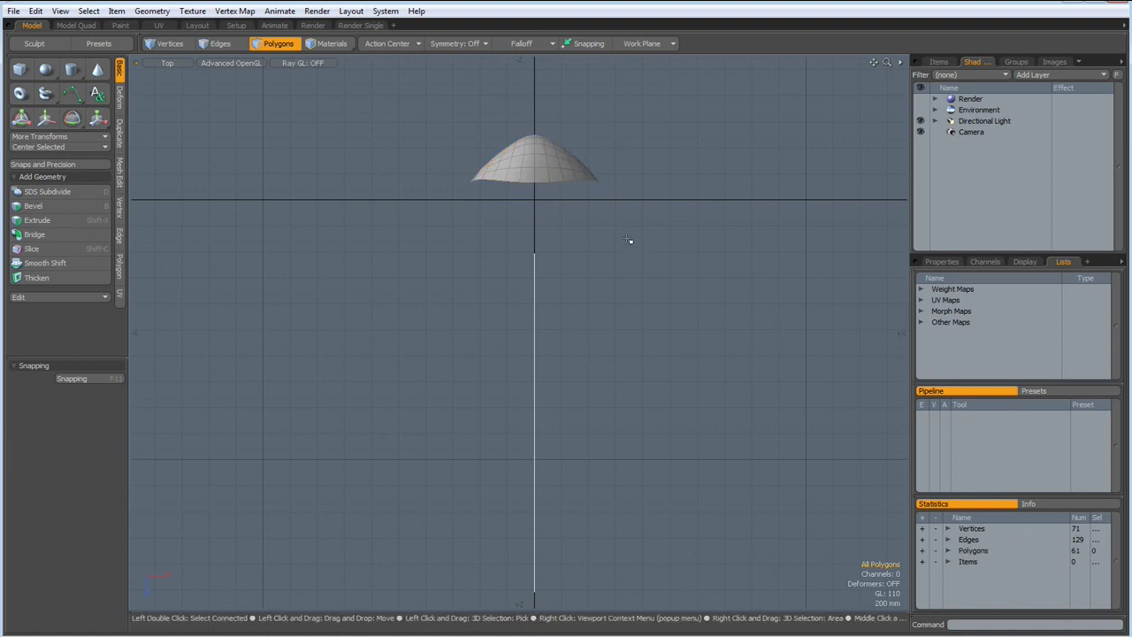
alt+drag(633, 255, 629, 230)
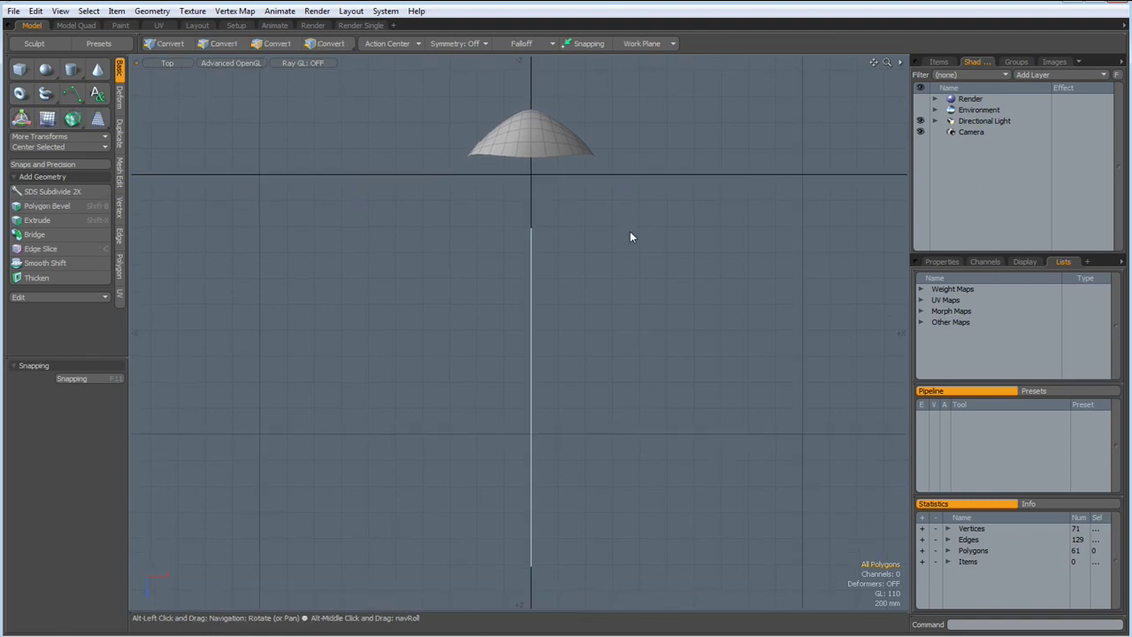
click(121, 133)
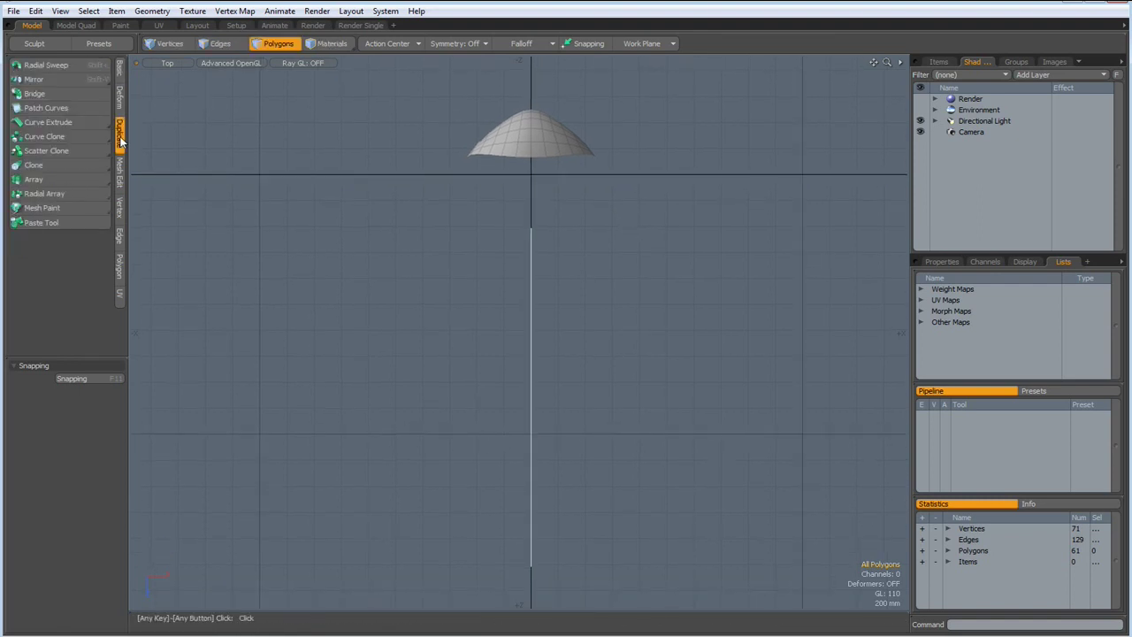
click(39, 193)
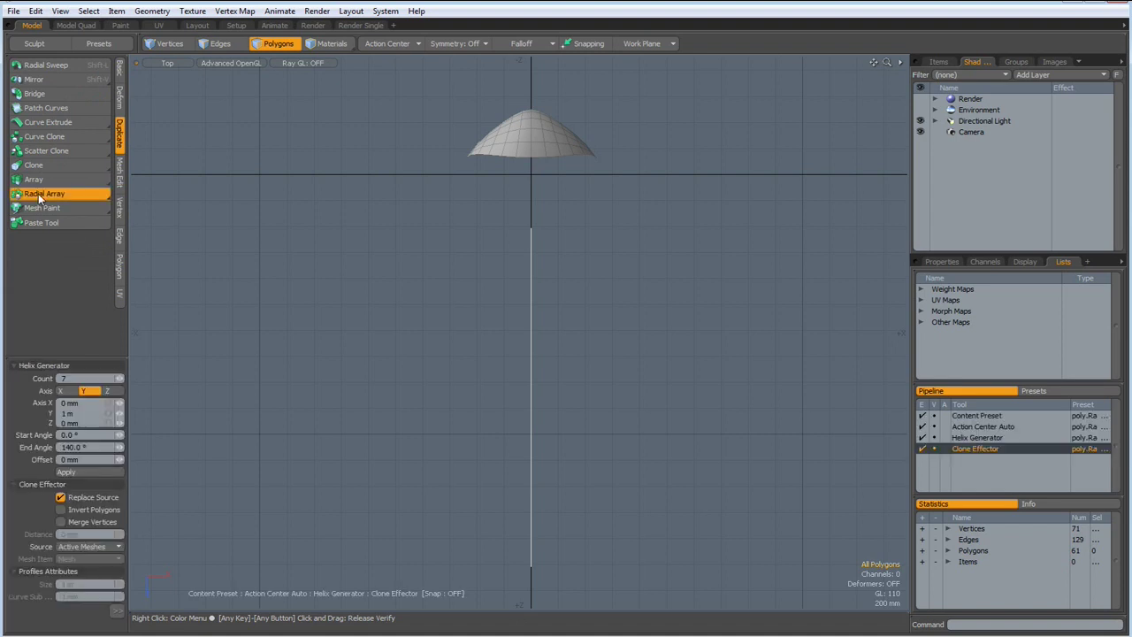
click(387, 44)
click(368, 95)
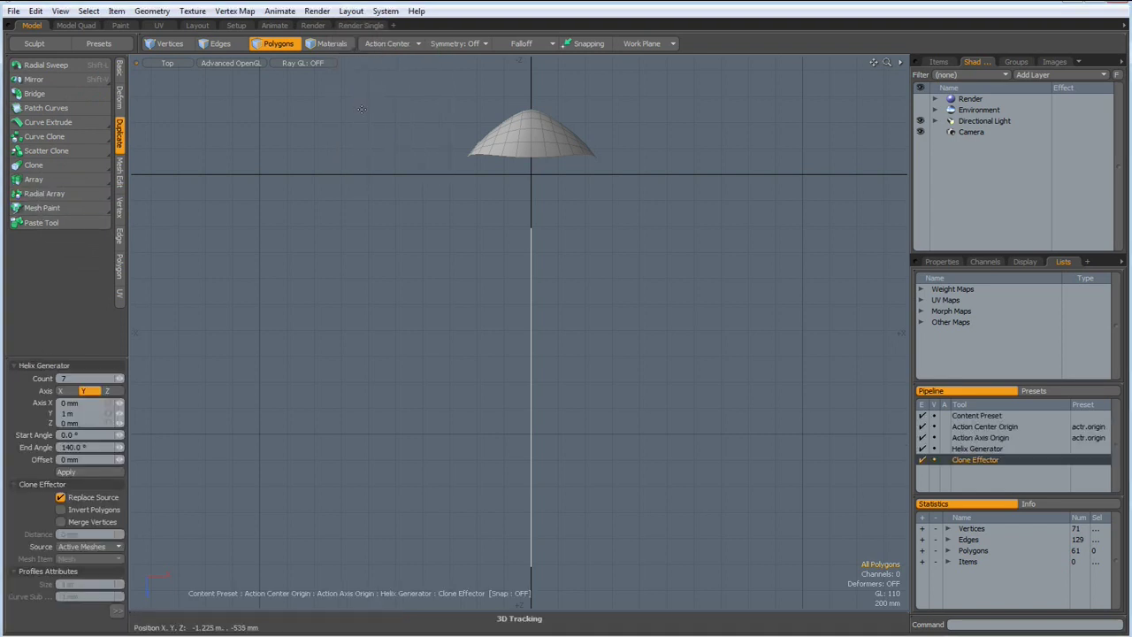
click(85, 472)
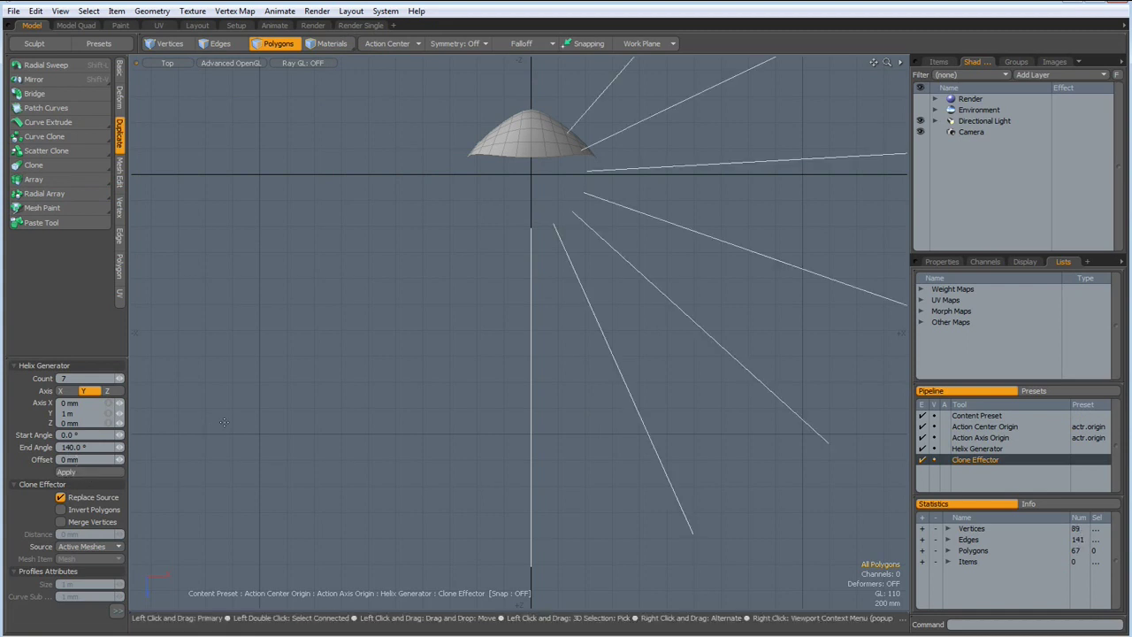
key(q)
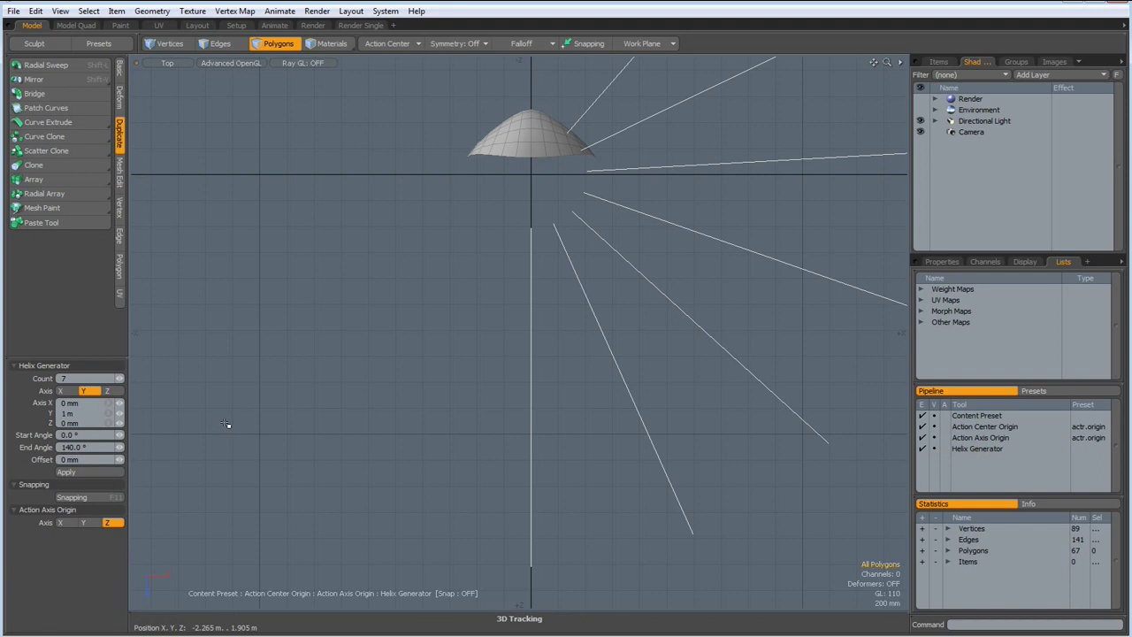
key(space)
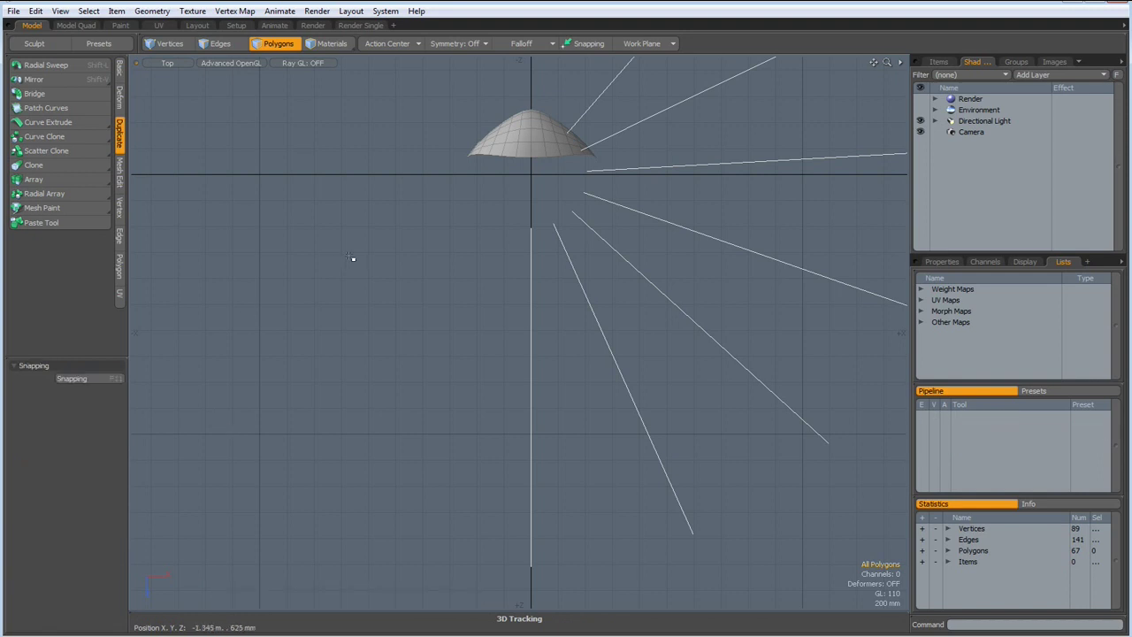
Step: Rotate the arrayed curves -70° around the Y axis about the origin
key(e)
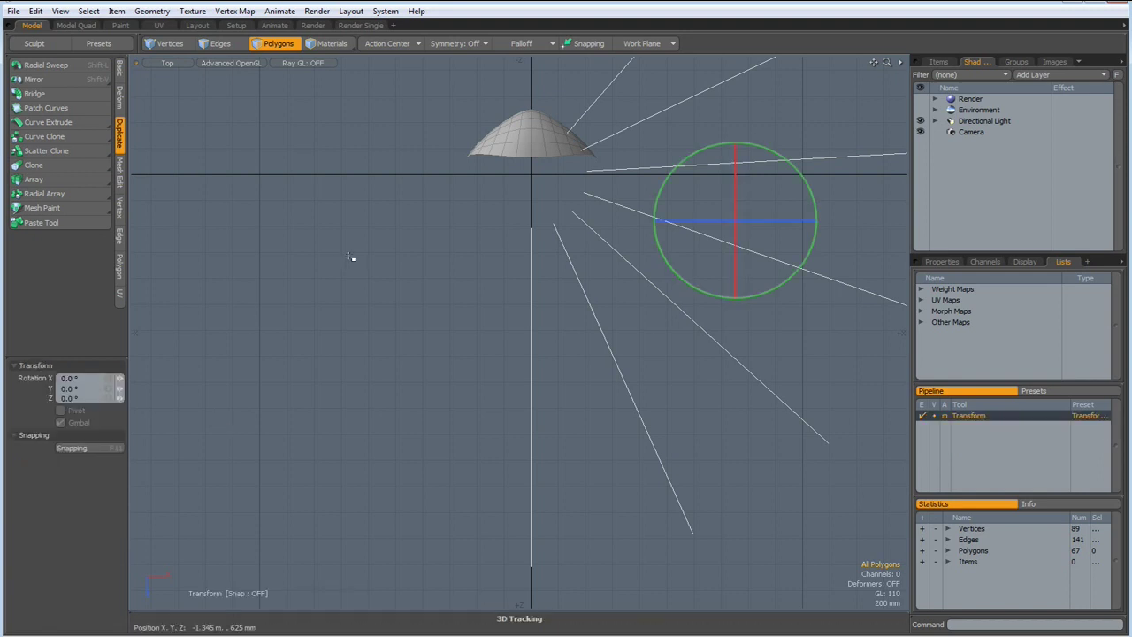
click(389, 43)
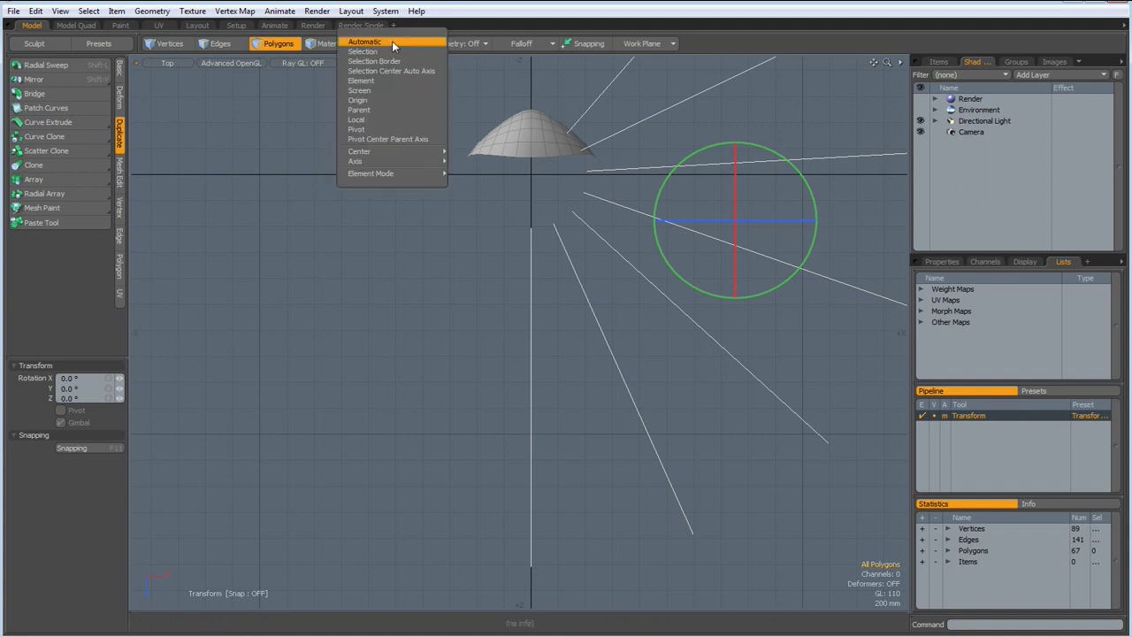
click(362, 100)
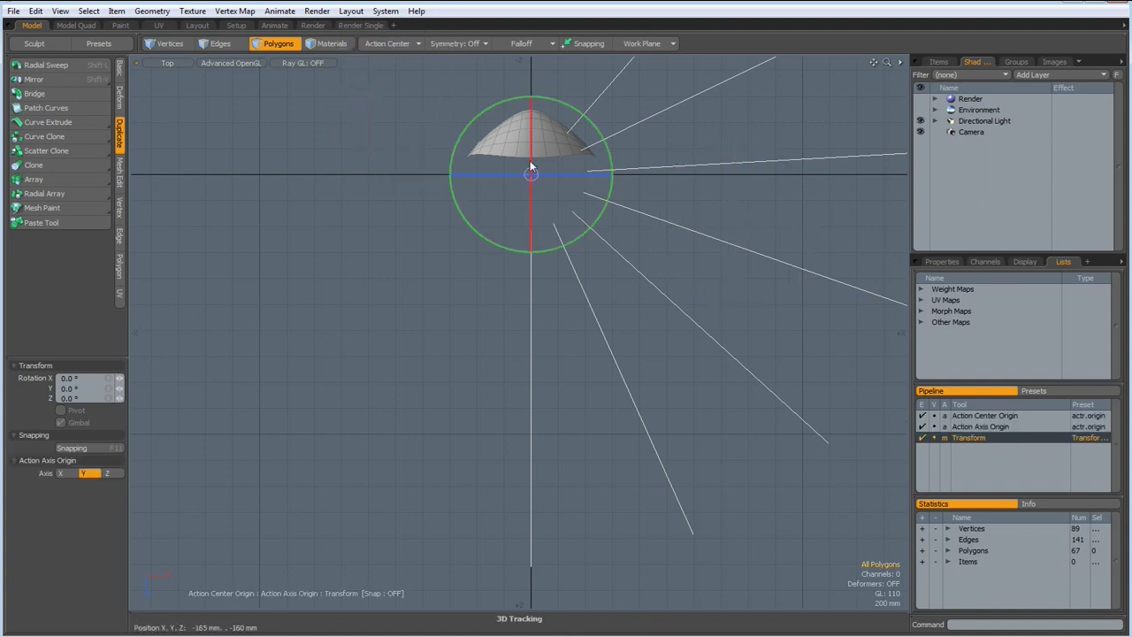
drag(612, 161, 585, 253)
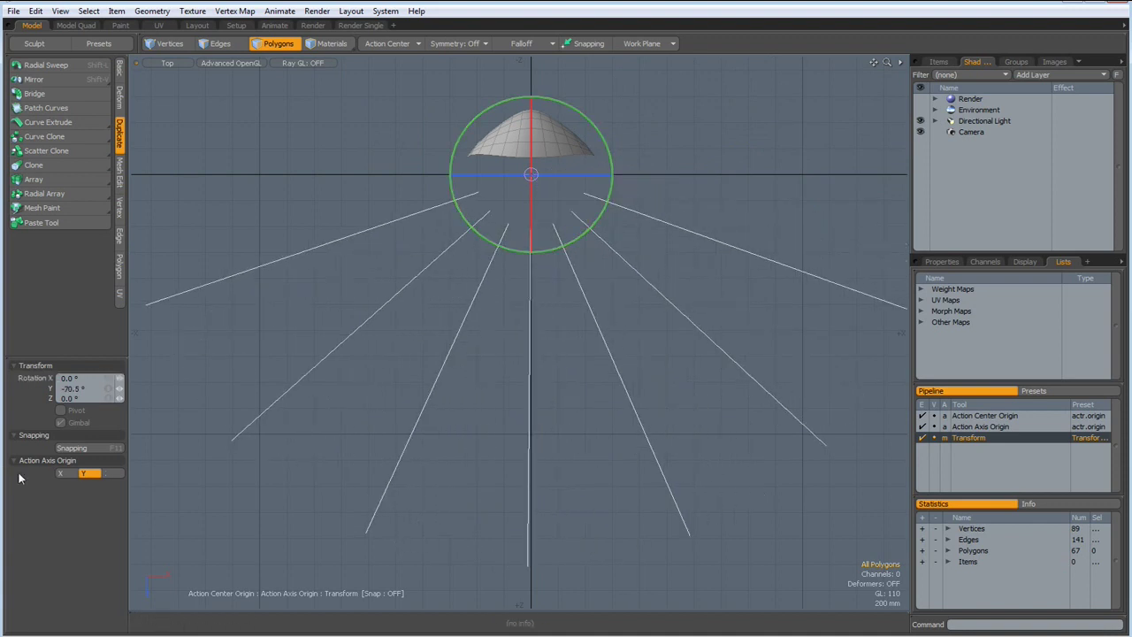
click(90, 390)
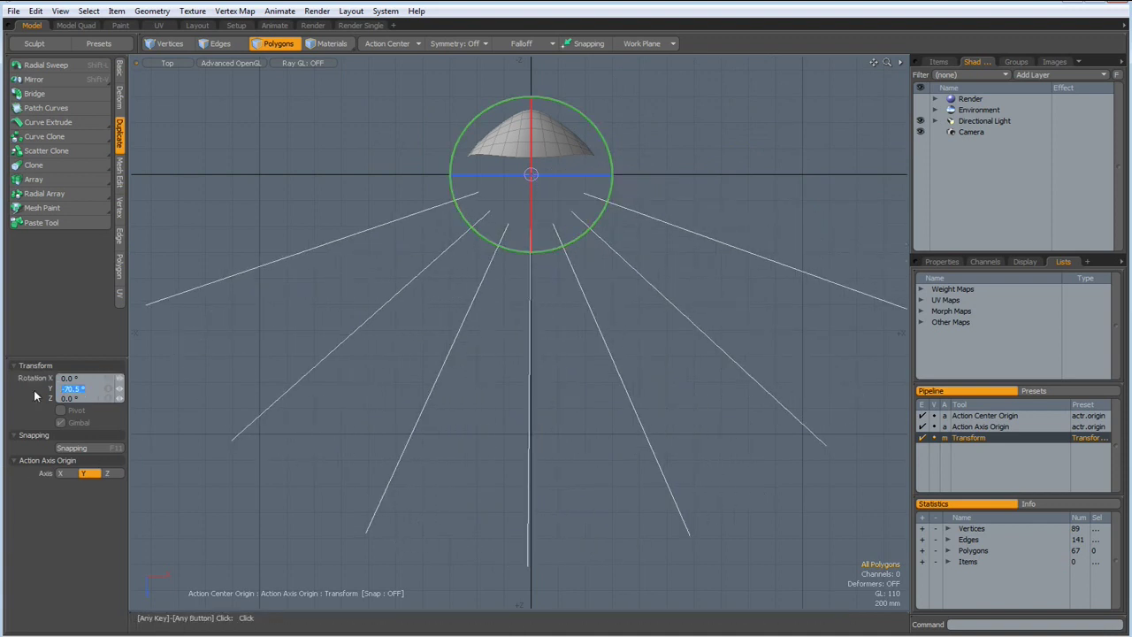
text(-70)
key(Return)
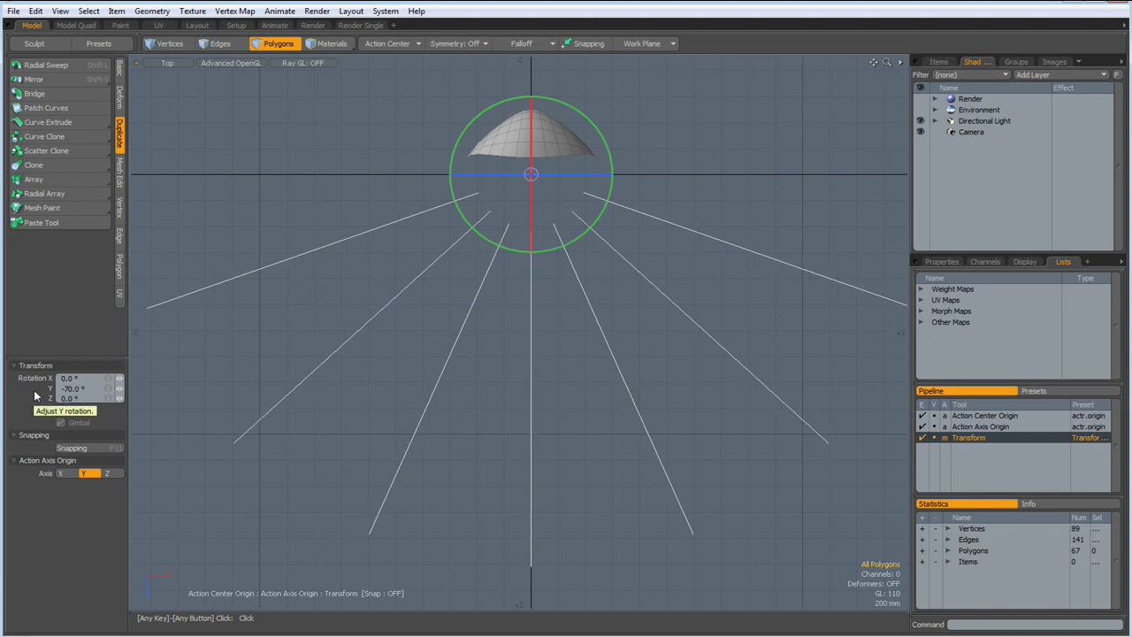
key(space)
Step: Turn on X-axis symmetry with the model shown in the Perspective view
key(ctrl+space)
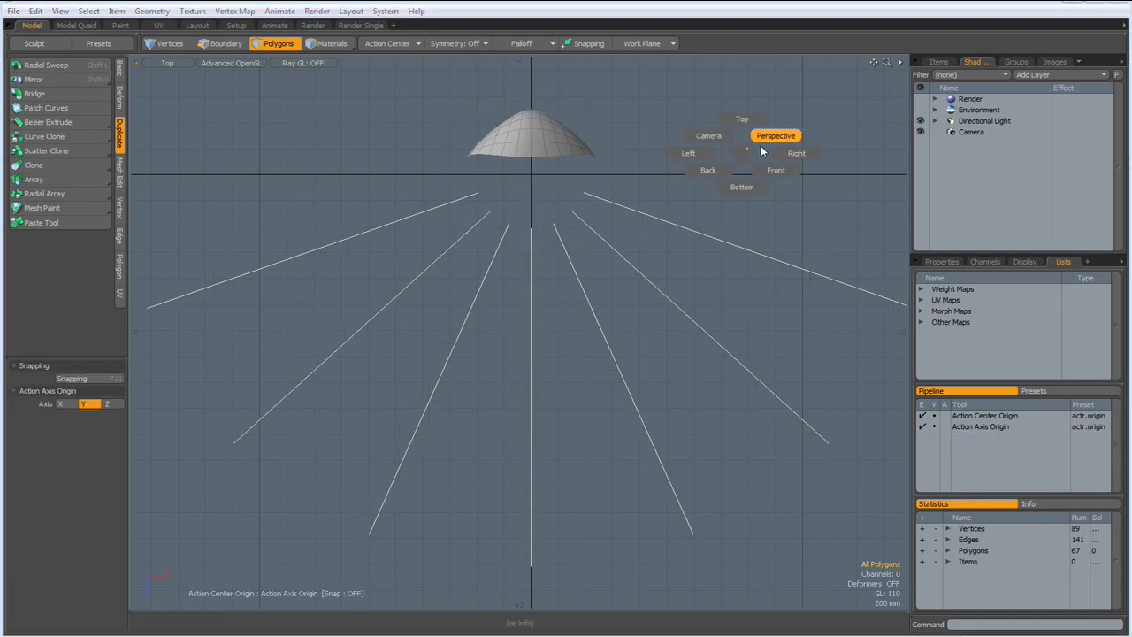
click(774, 137)
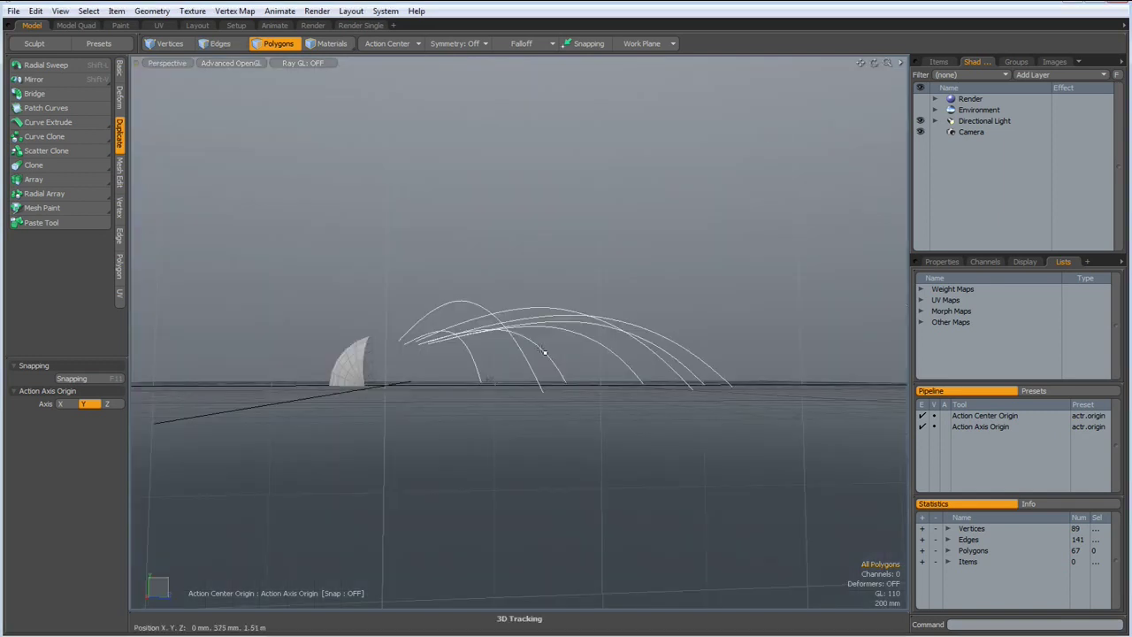
alt+drag(518, 340, 779, 409)
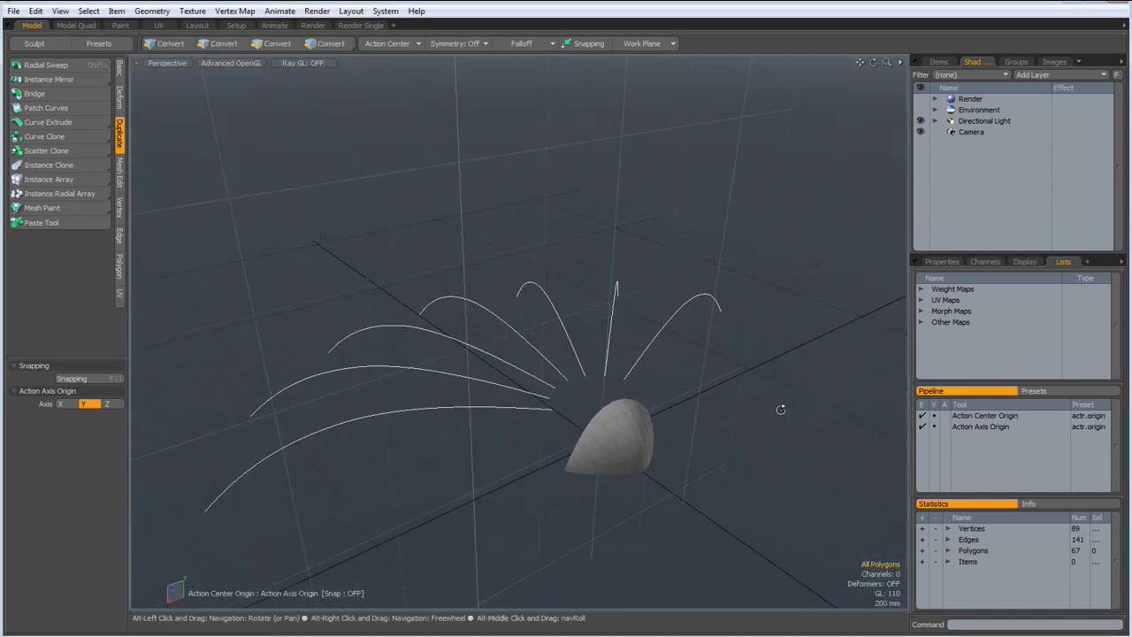
click(459, 44)
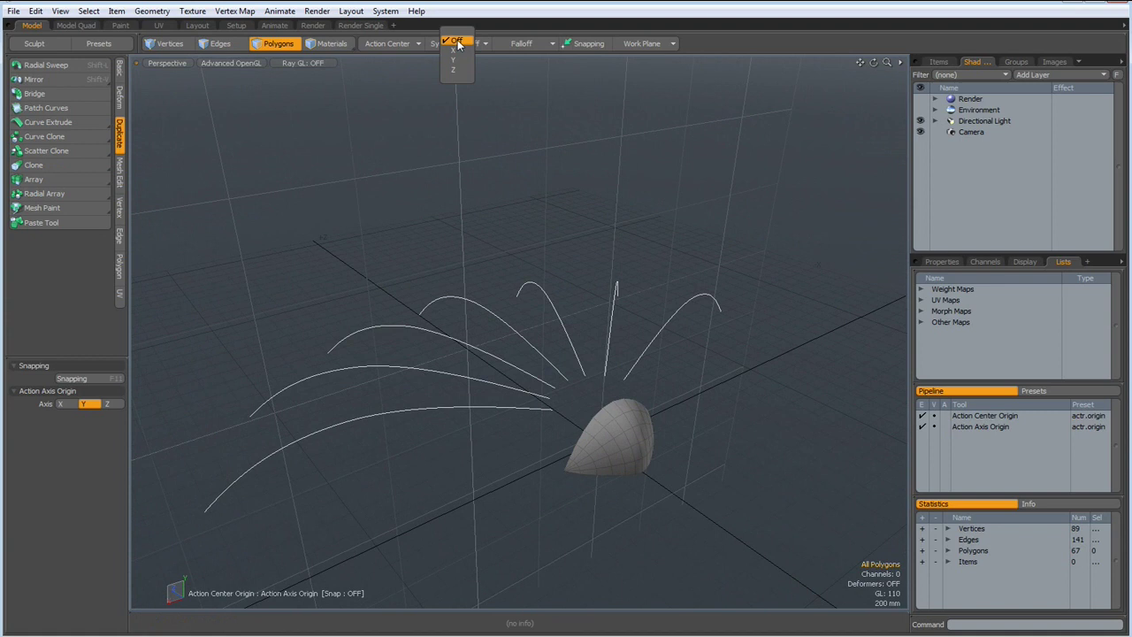
click(460, 51)
Step: Join the inner end vertices of the two outermost curves to the outer corner vertices of the domed mesh's rim
alt+drag(616, 457, 651, 476)
scroll(633, 451, up, 3)
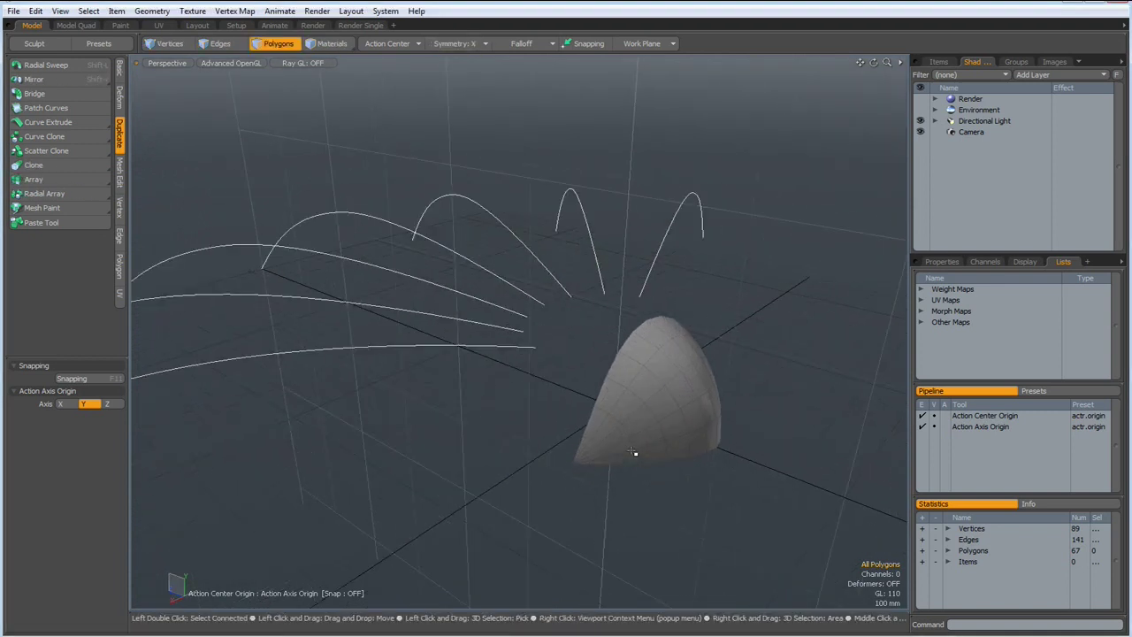
key(1)
click(535, 346)
shift+click(639, 296)
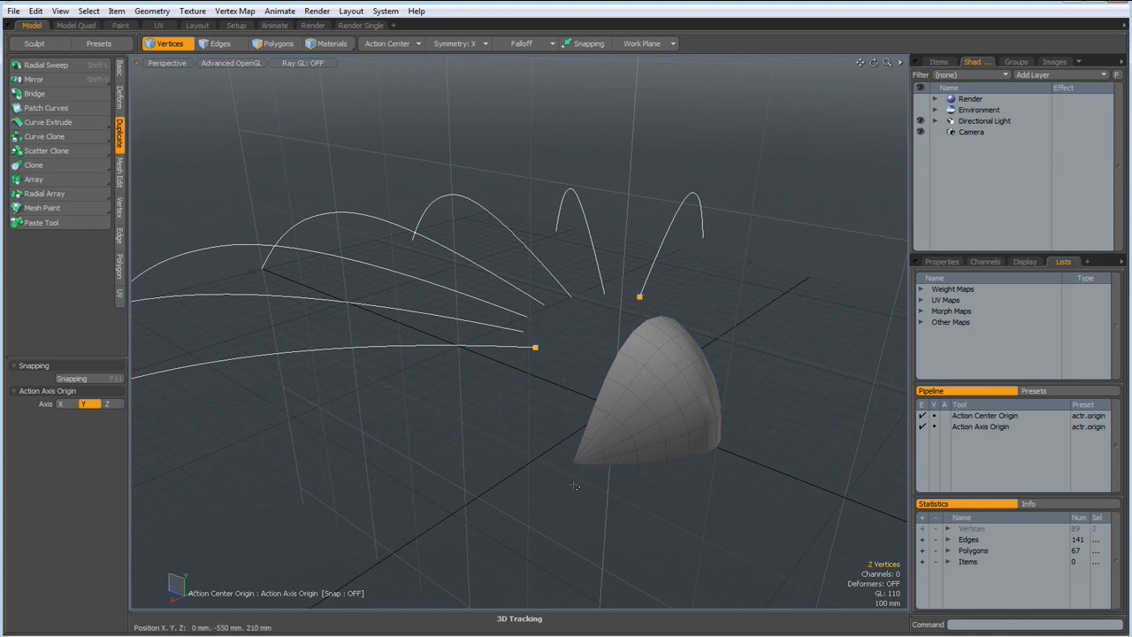
scroll(584, 497, up, 2)
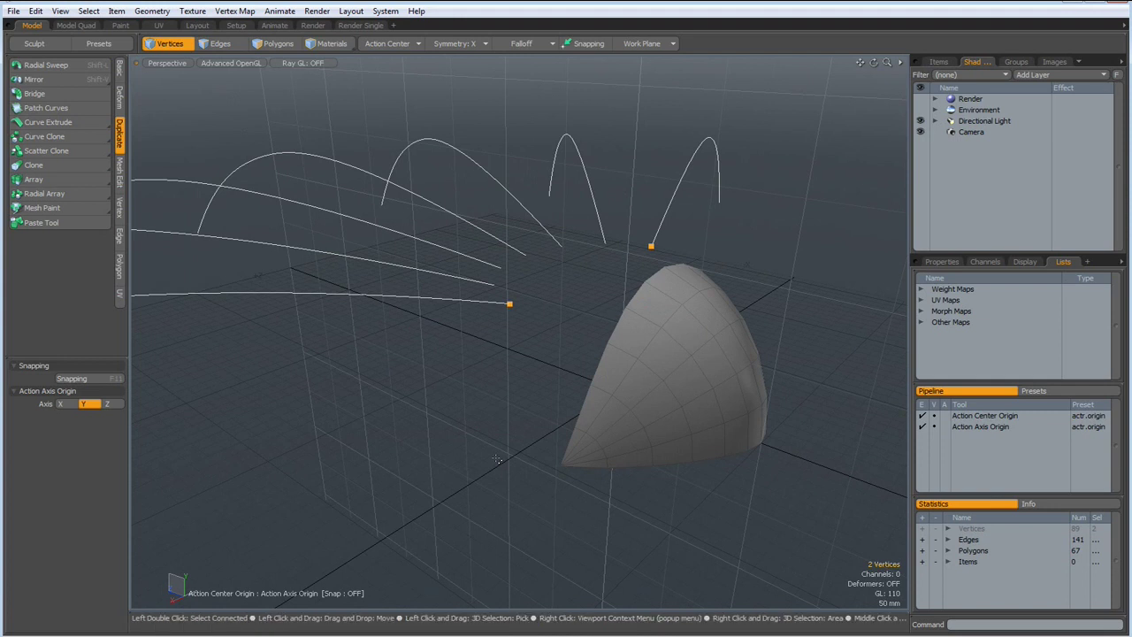
shift+click(562, 466)
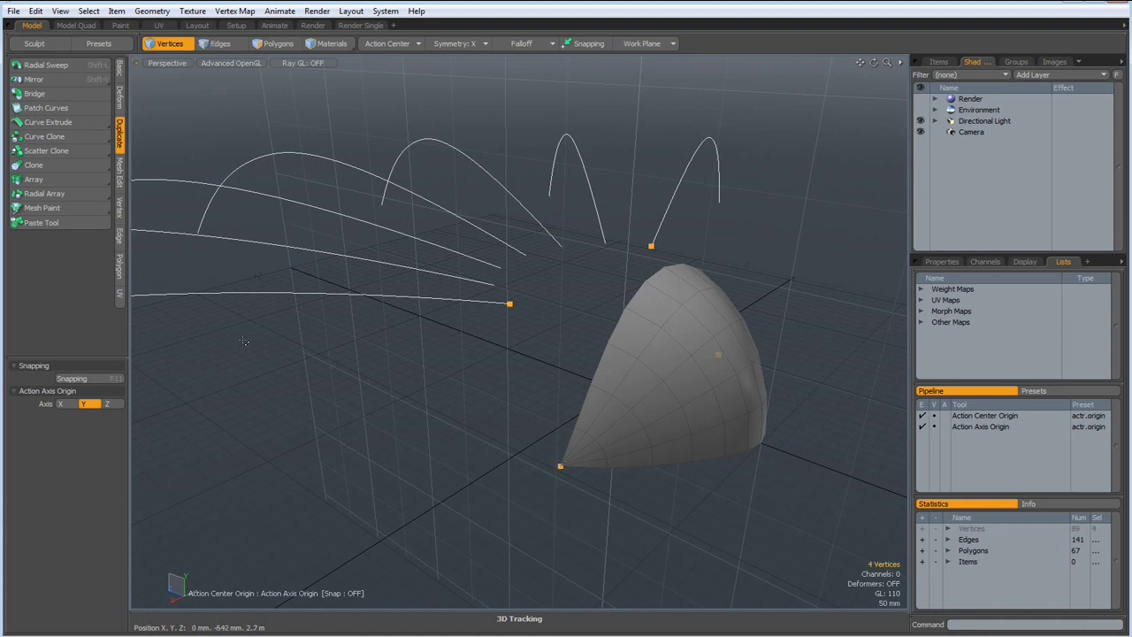
key(j)
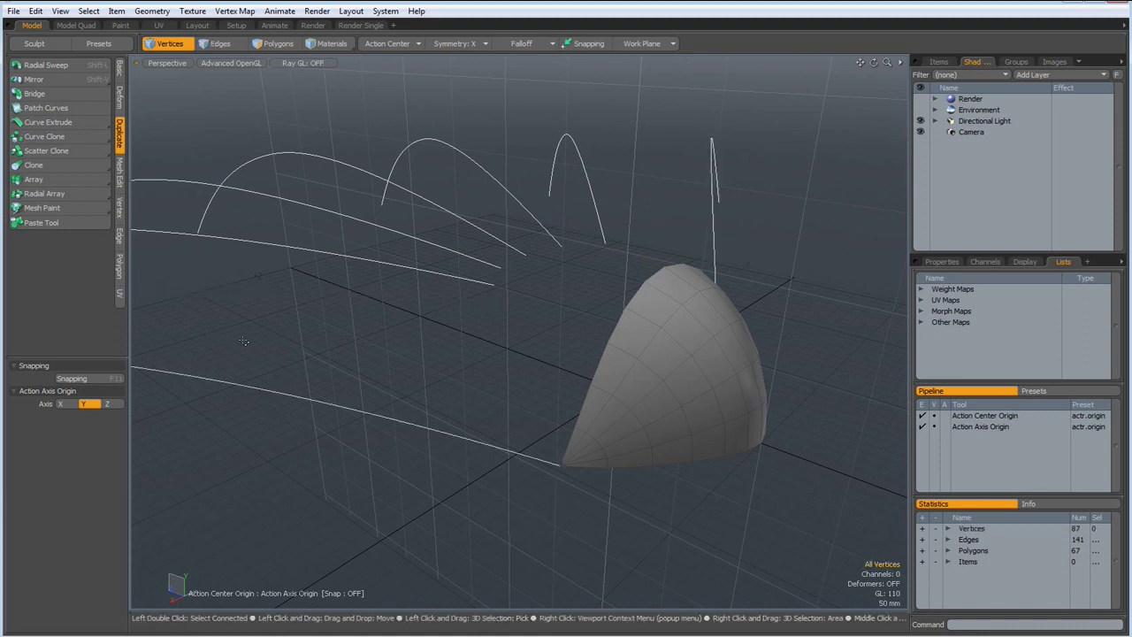
Step: Join the inner ends of the remaining two symmetrical curve pairs to the matching vertices along the domed mesh's rim
click(495, 286)
shift+click(589, 385)
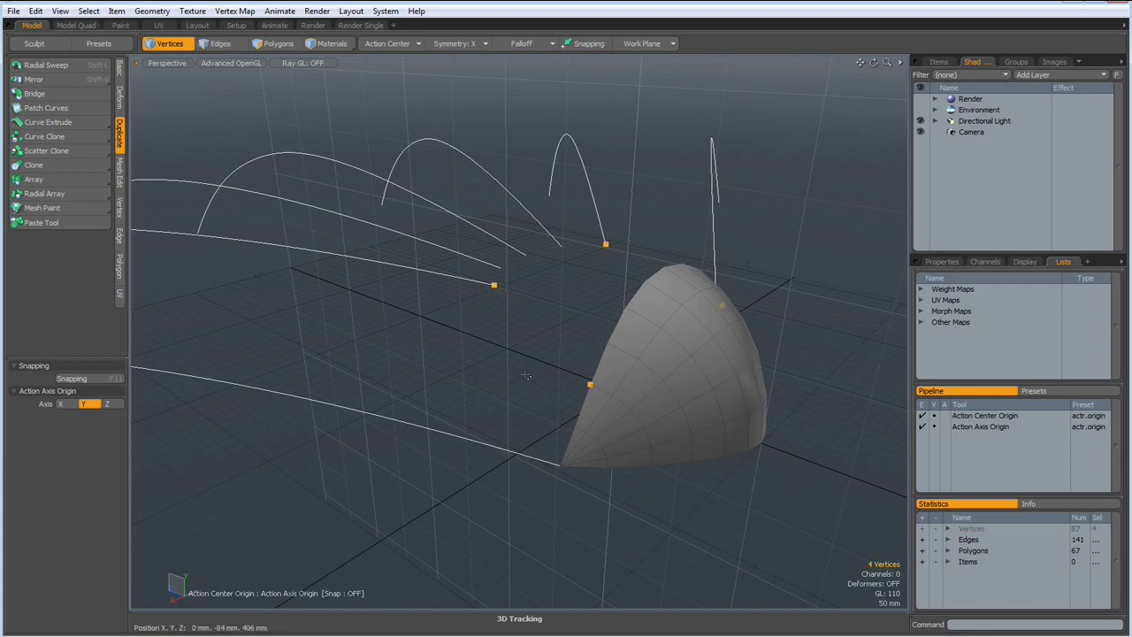
key(ctrl+j)
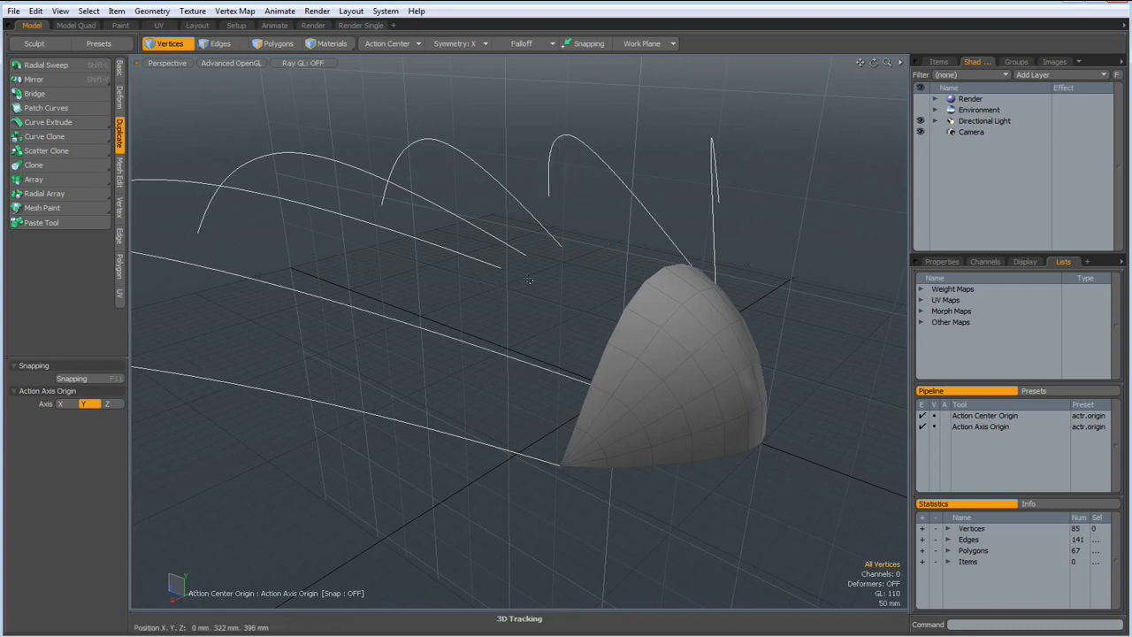
click(502, 268)
shift+click(626, 307)
key(ctrl+j)
Step: Join the inner end vertex of the center curve to the middle vertex at the peak of the domed mesh's rim
alt+drag(607, 263, 492, 288)
click(582, 261)
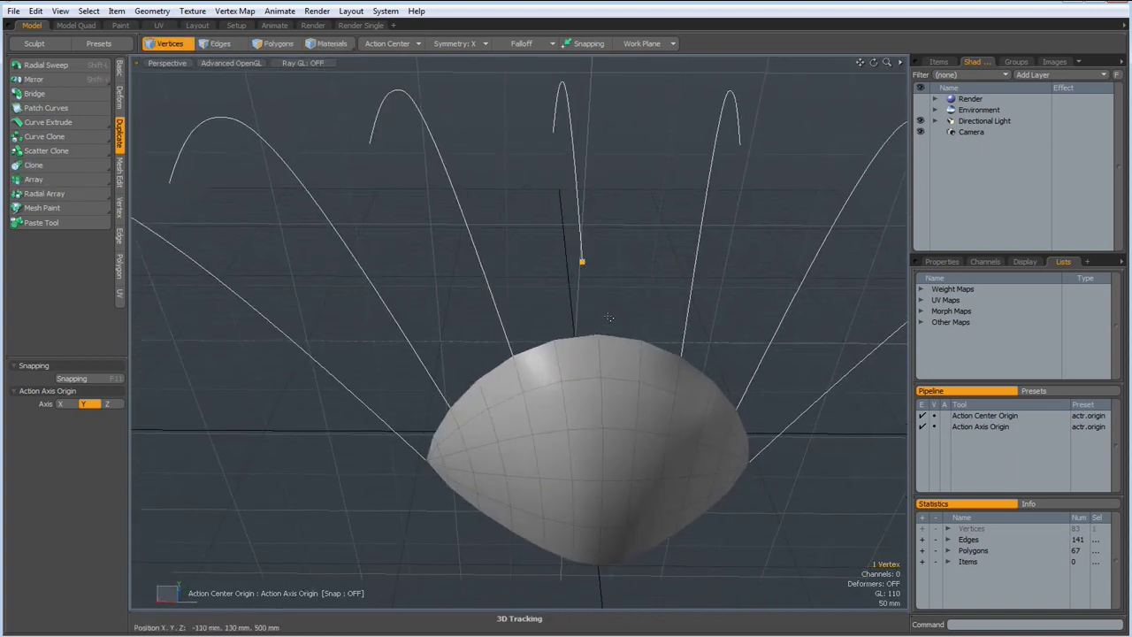
shift+click(598, 336)
key(ctrl+j)
alt+drag(483, 275, 655, 249)
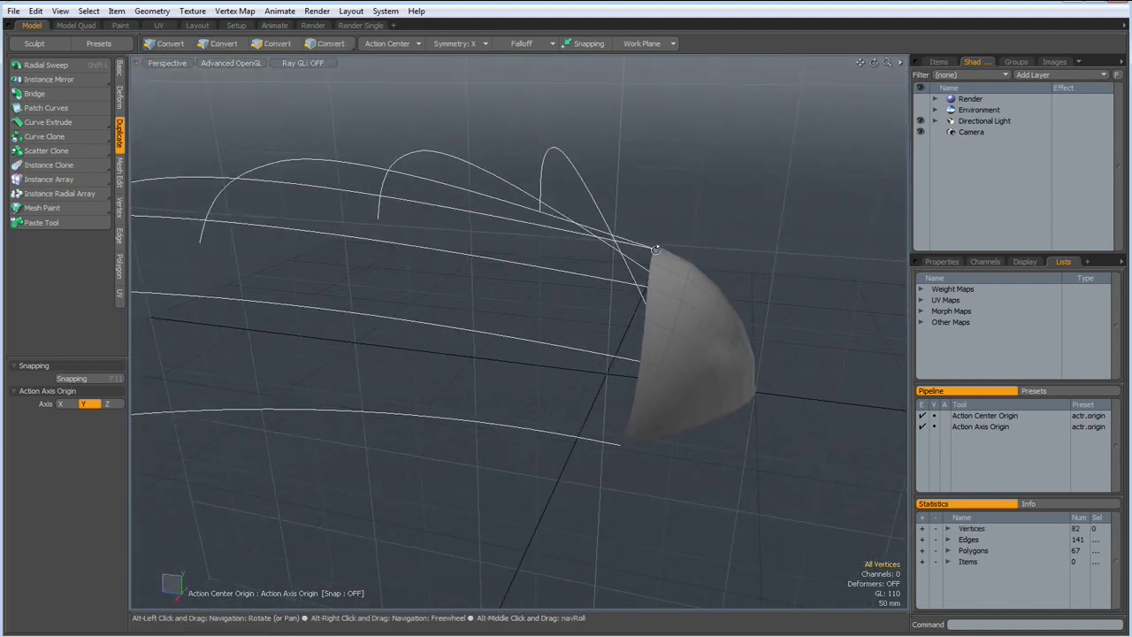
Step: Select the whole domed mesh and scale it along X about the origin to about 1.55 m wide
key(KP_1)
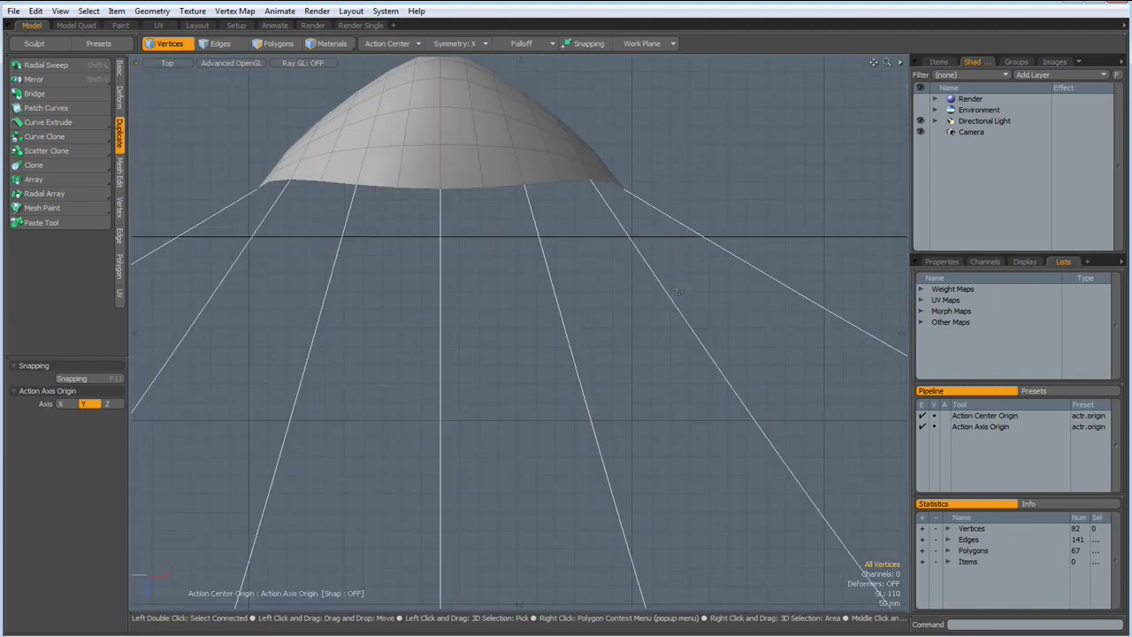
scroll(678, 296, down, 3)
alt+drag(649, 303, 606, 290)
key(3)
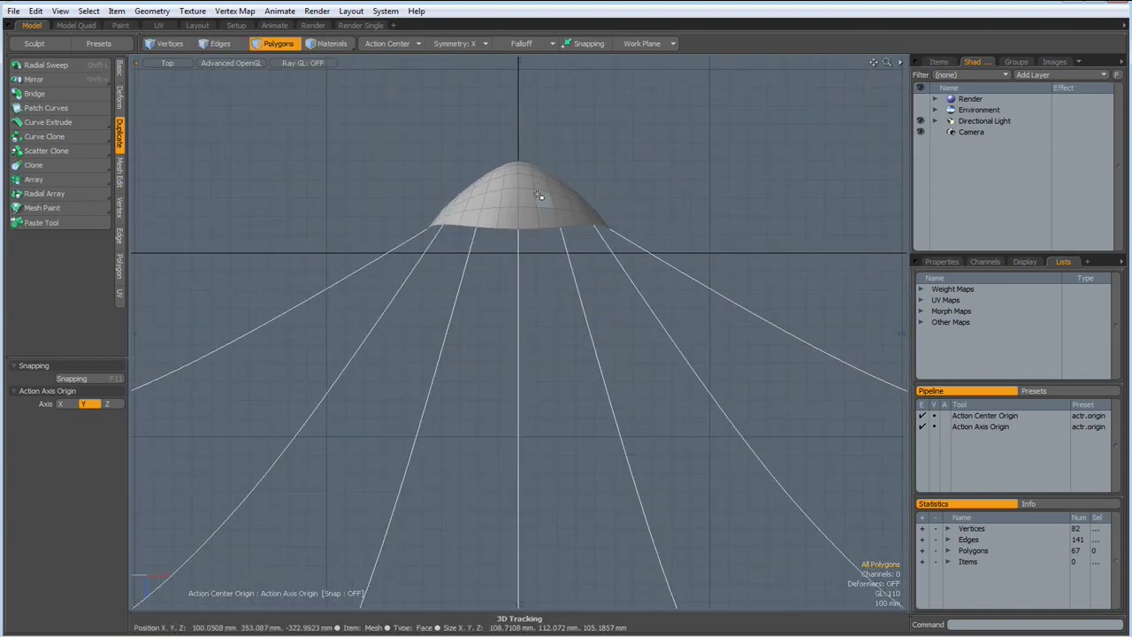
double_click(538, 195)
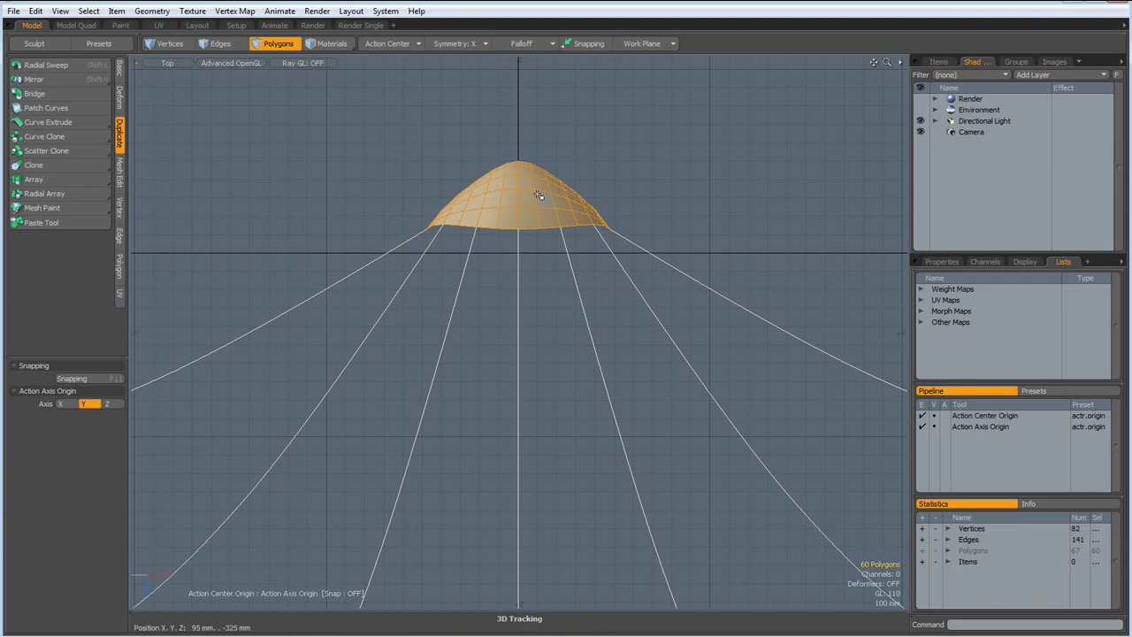
key(y)
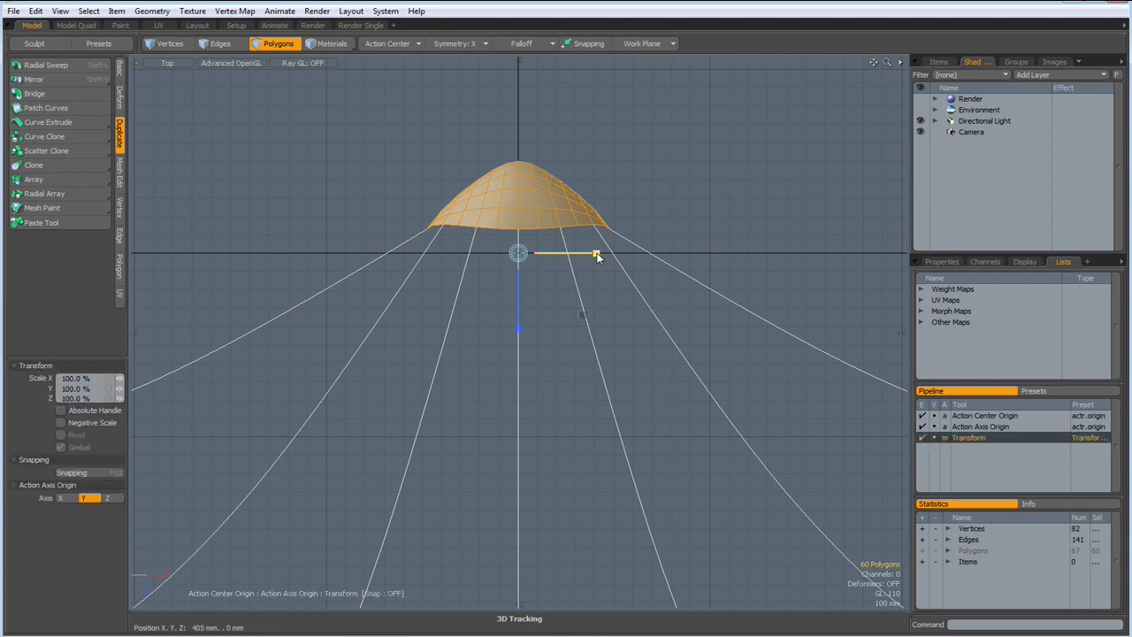
drag(596, 254, 627, 254)
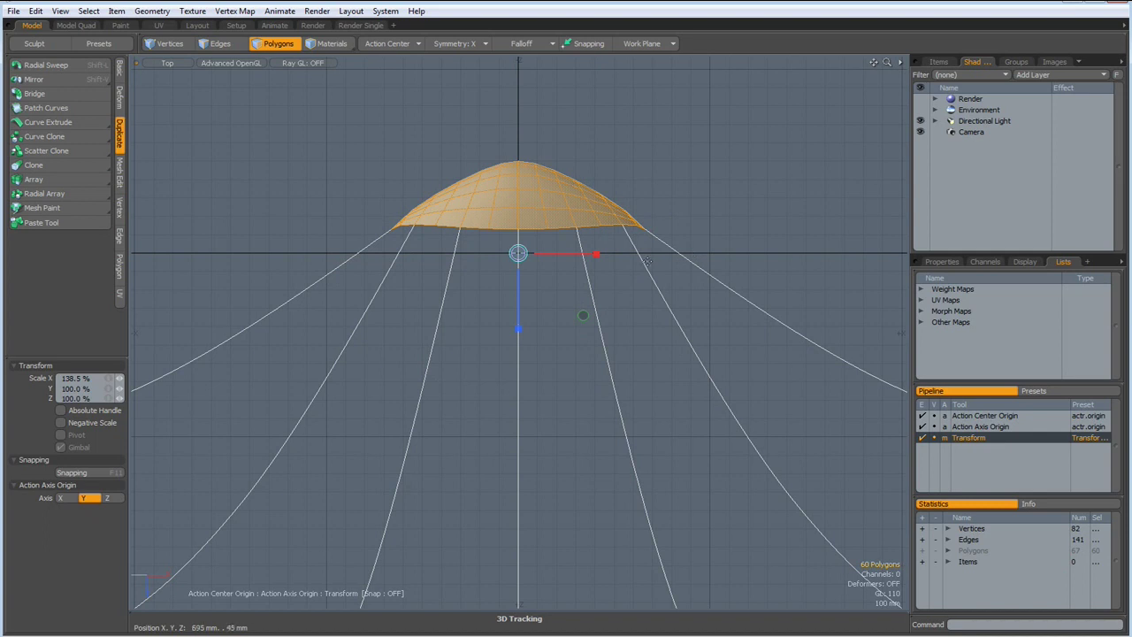
drag(598, 254, 615, 254)
key(space)
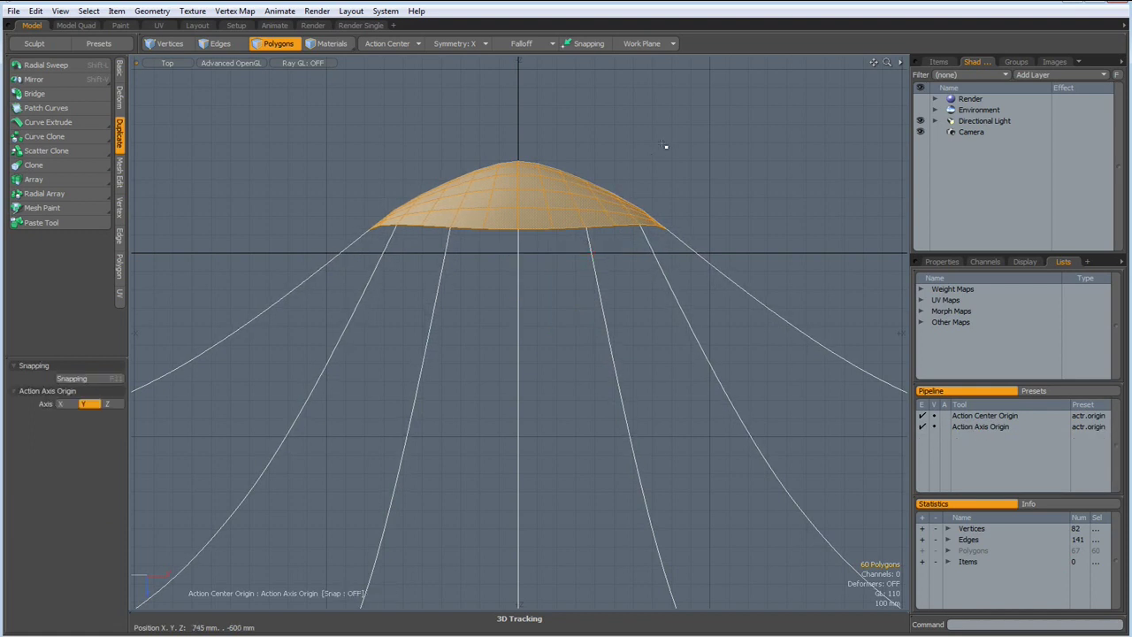
click(664, 145)
Step: Cut all polygons of the domed mesh and paste them into a new mesh item, separate from the curves
scroll(664, 145, down, 5)
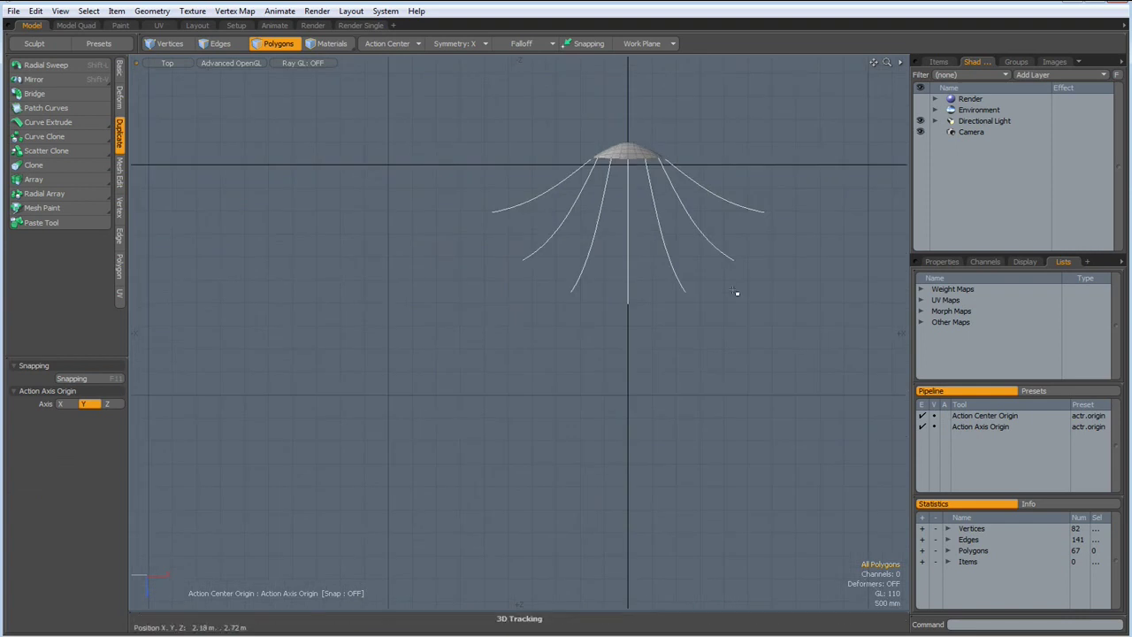
double_click(634, 151)
key(shift)
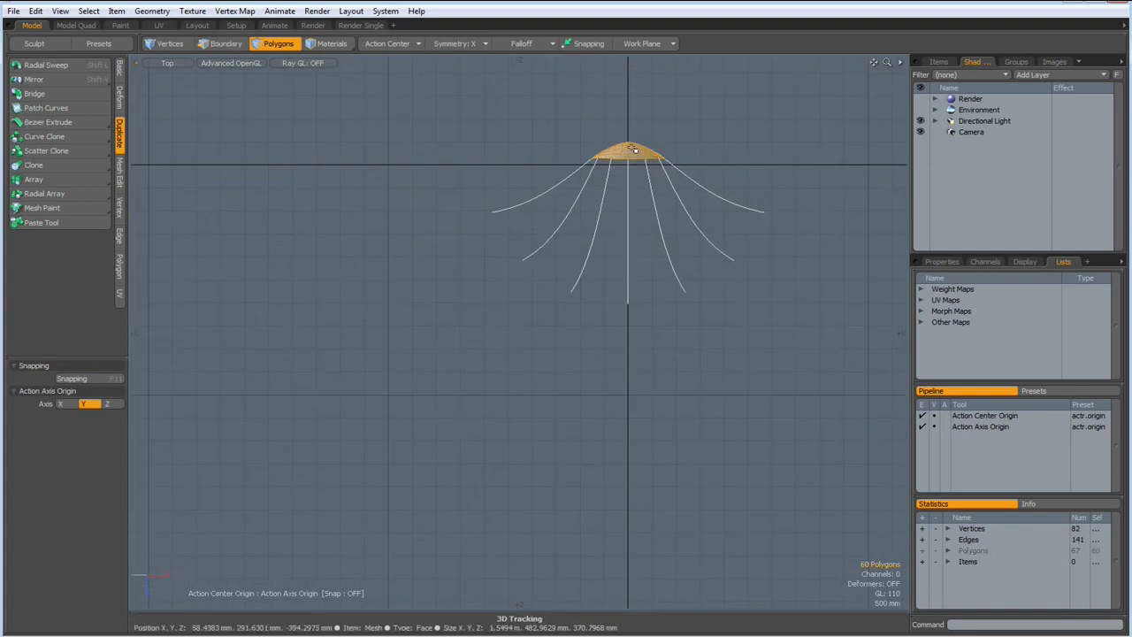
key(ctrl+x)
key(n)
key(shift)
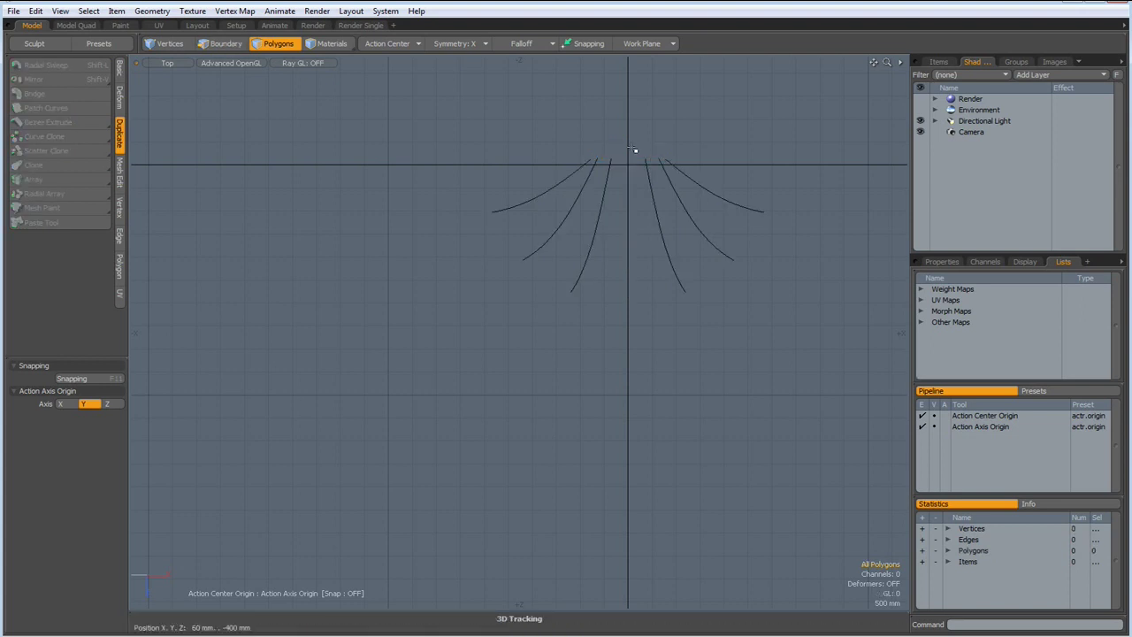
key(ctrl+z)
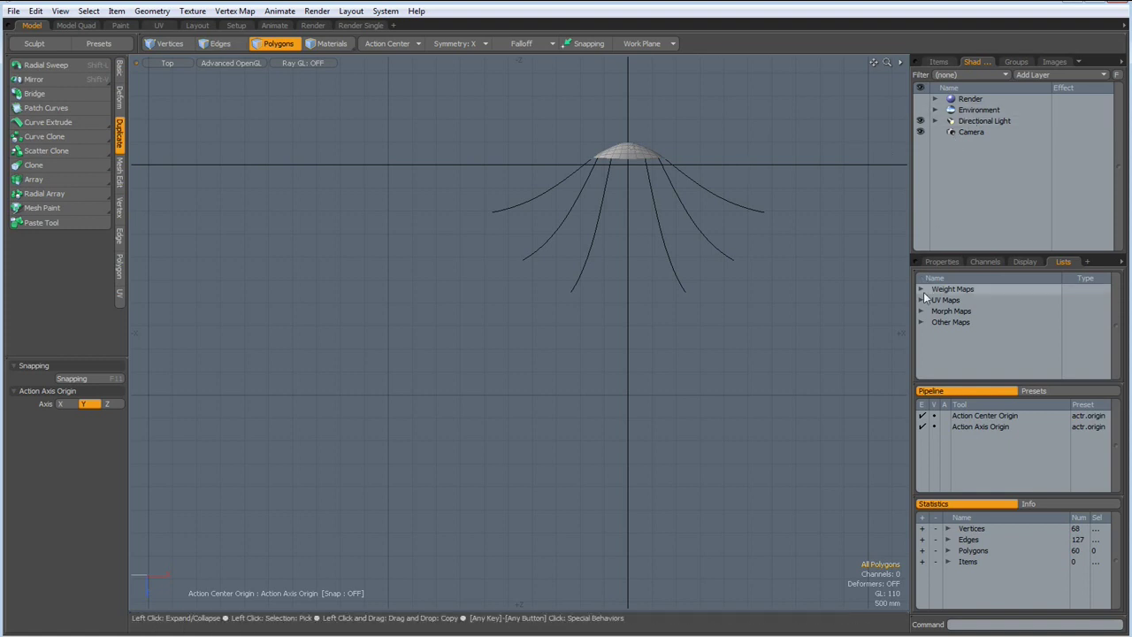
Step: Hide the new mesh item holding the dome and make the curves' mesh item active
click(938, 62)
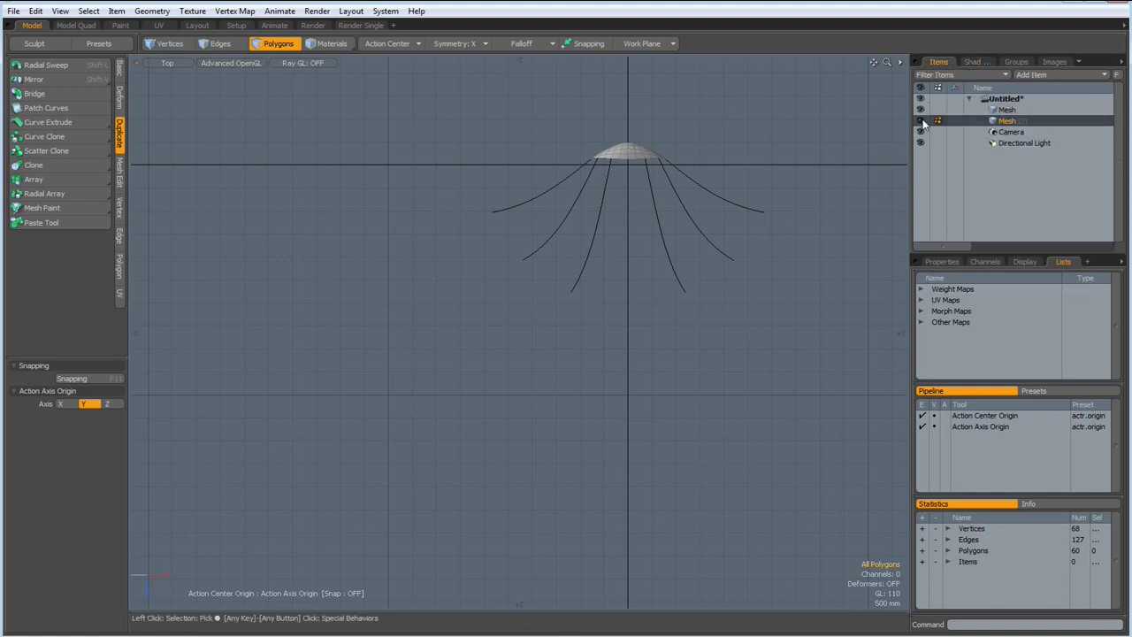
click(920, 119)
click(1000, 109)
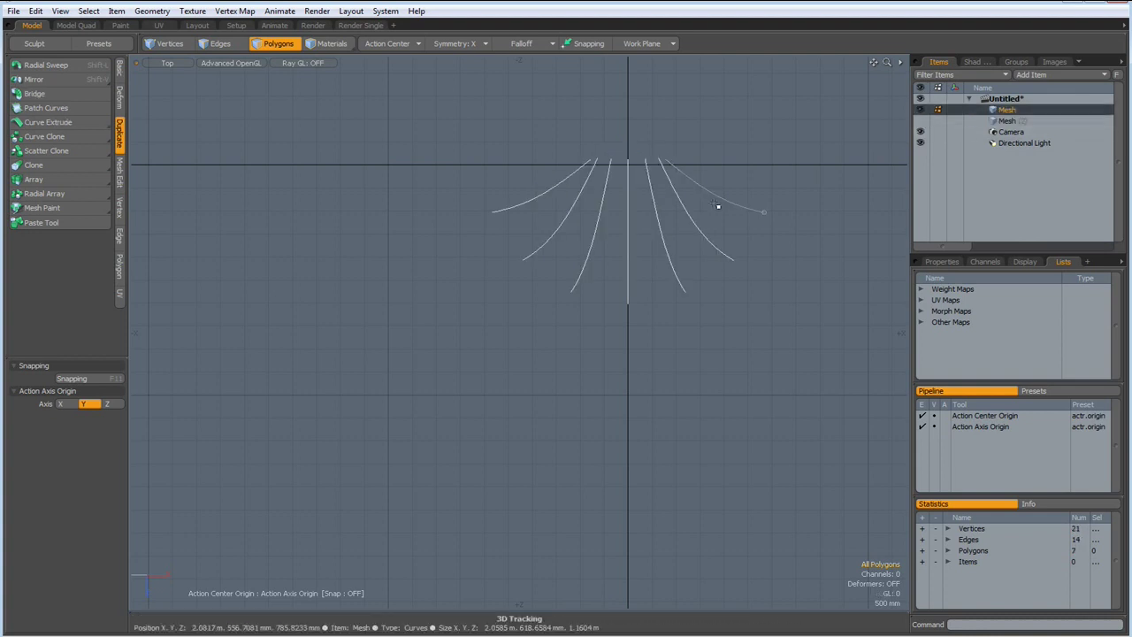
Step: Display the curves' vertices and hide the workplane grid in the Perspective view
alt+drag(692, 208, 588, 227)
key(3)
key(ctrl+space)
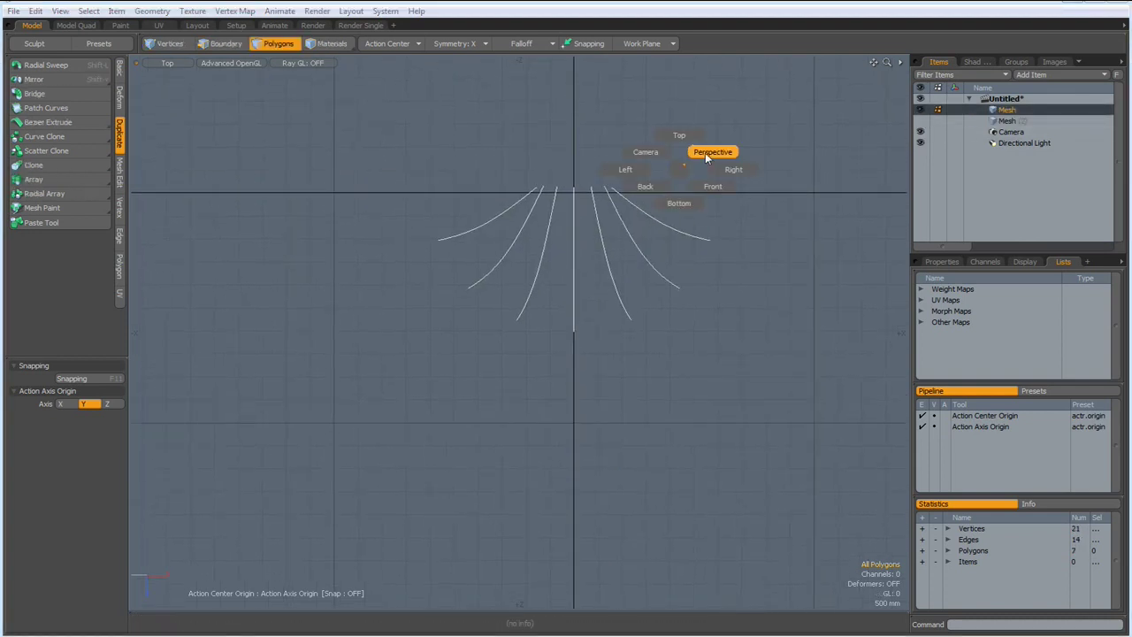
click(709, 157)
alt+drag(663, 341, 695, 412)
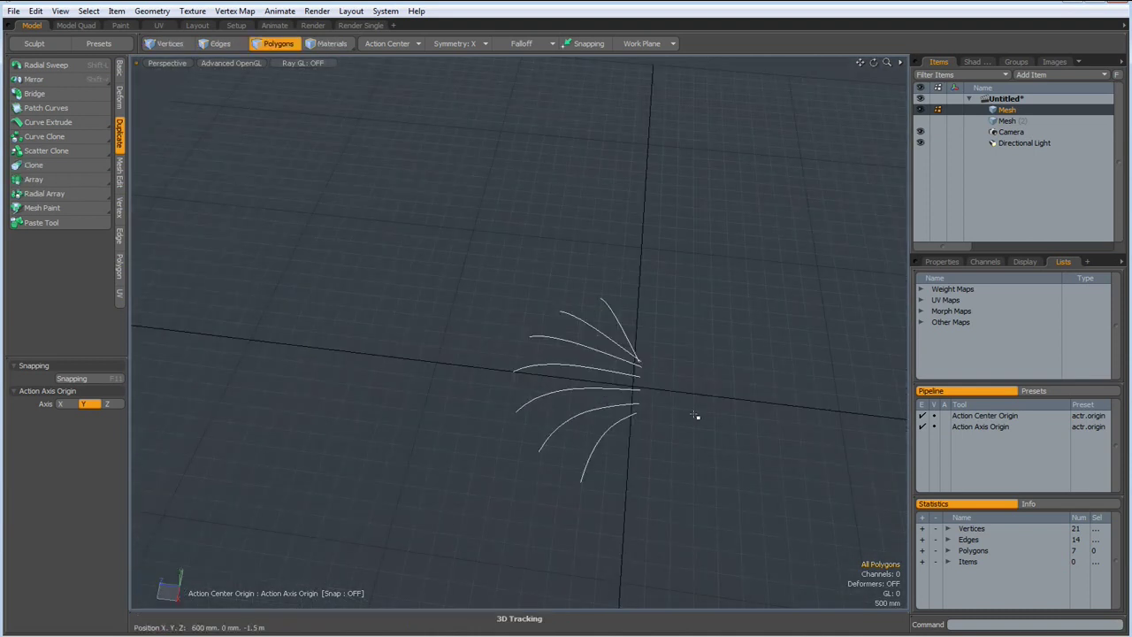
key(ctrl+shift+space)
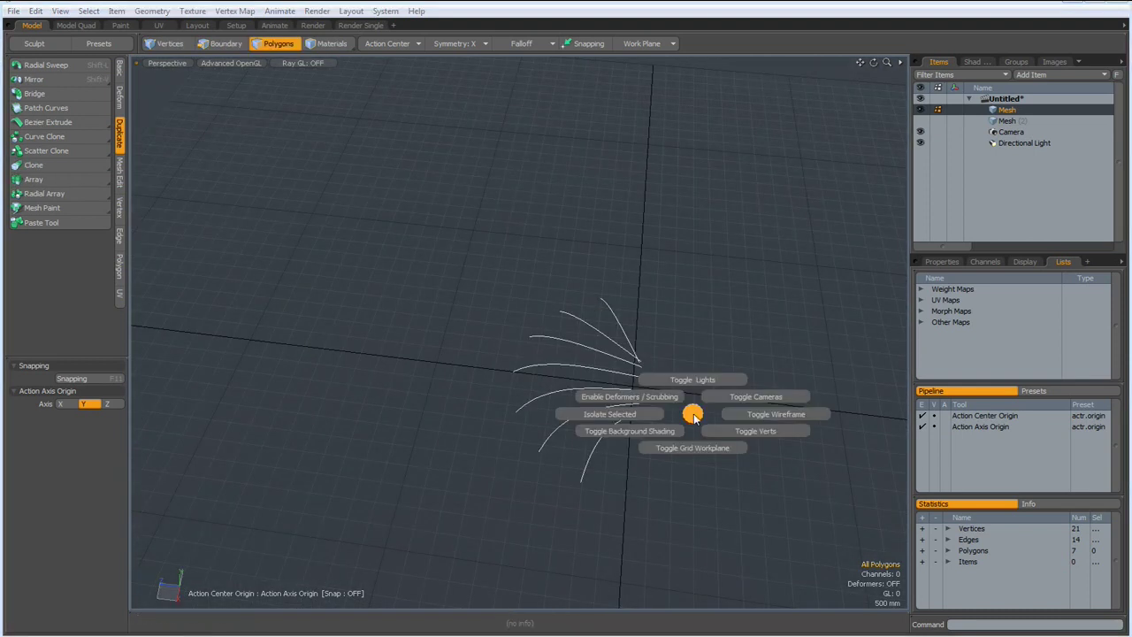
click(731, 430)
key(ctrl+shift+space)
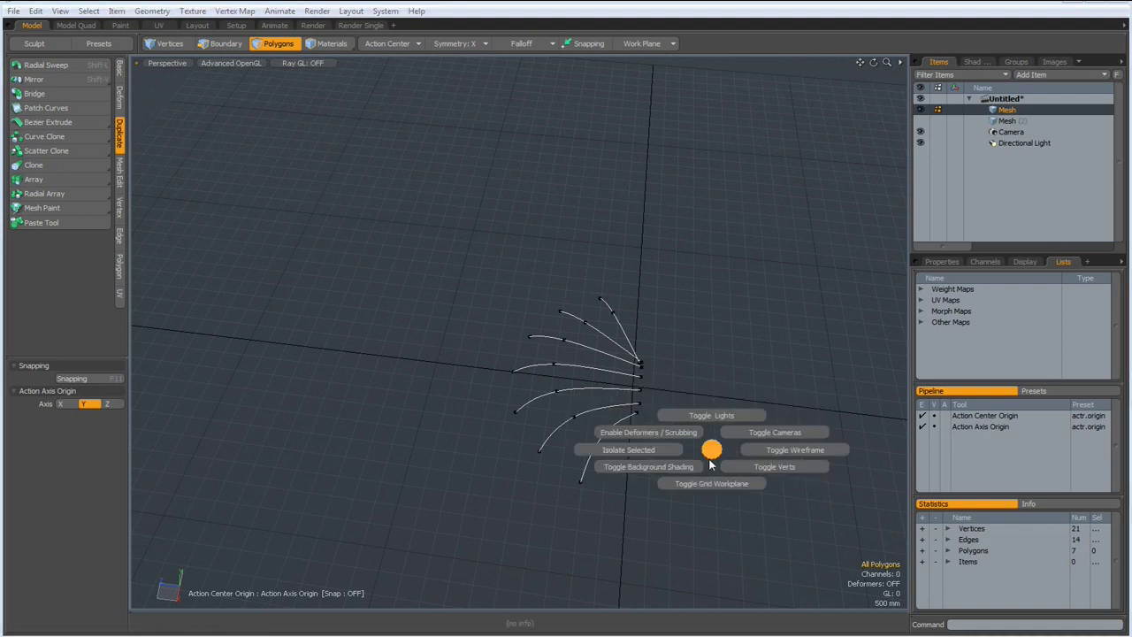
click(652, 482)
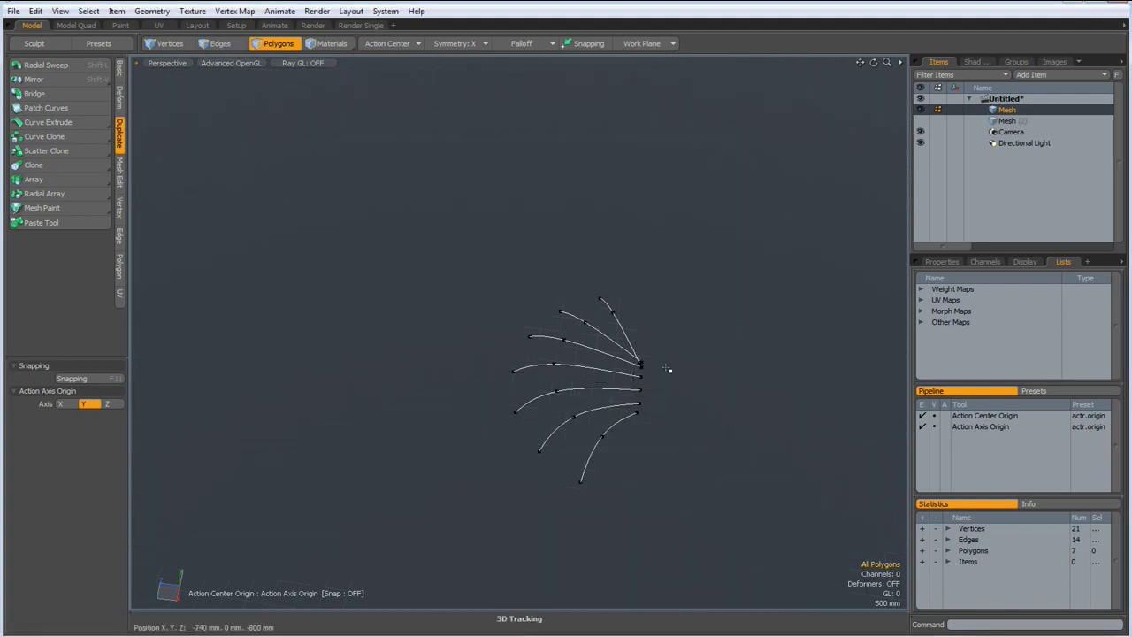
Step: Select the seven inner end vertices of the curves in the Top view and connect them with a curve
key(KP_1)
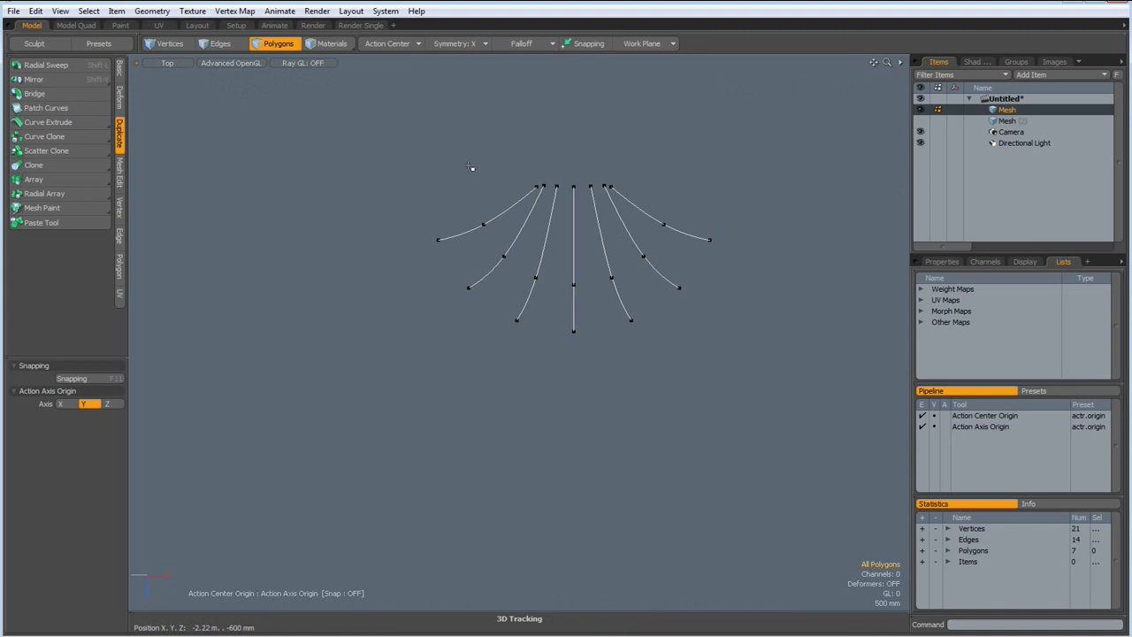
key(1)
right_drag(442, 141, 667, 204)
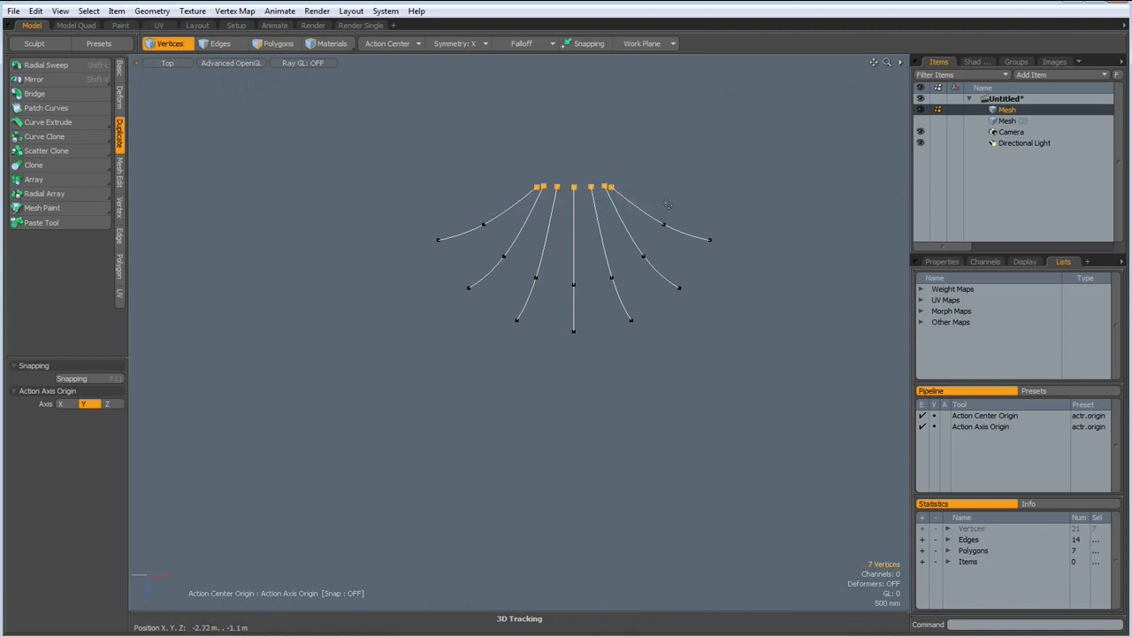
key(p)
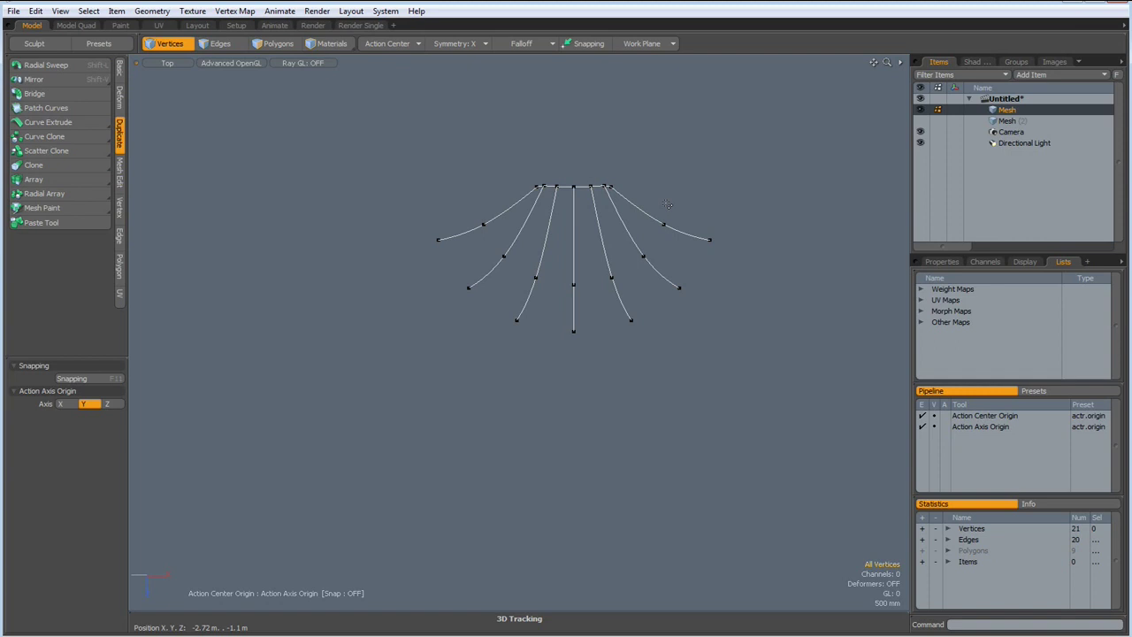
Step: Turn symmetry off and set the selection lasso style to Lasso in the Top view
click(460, 43)
click(460, 35)
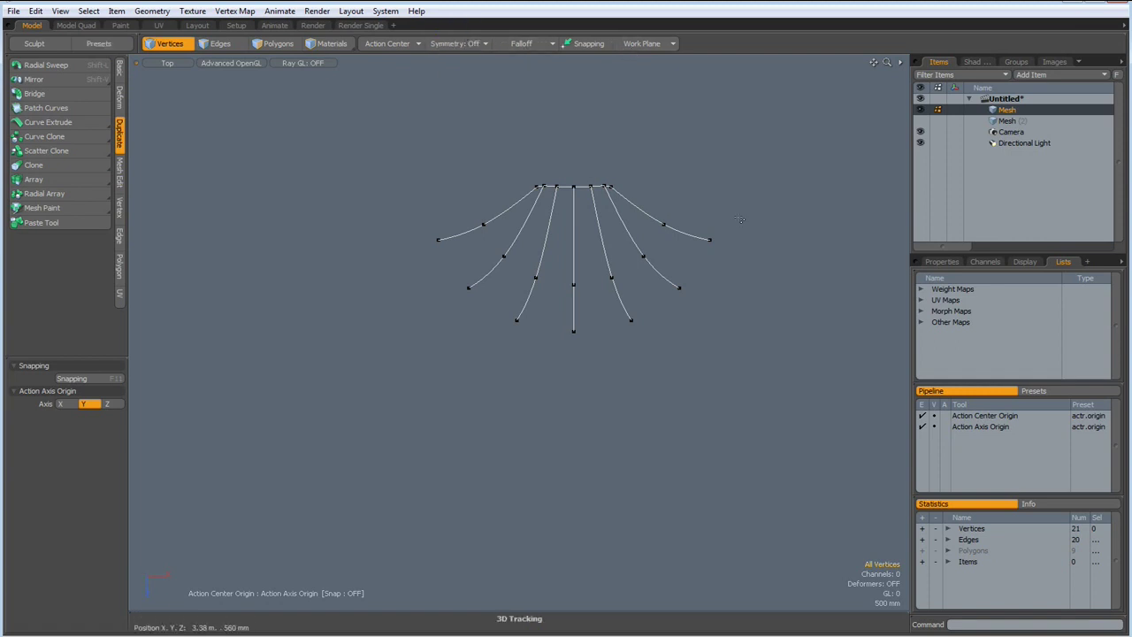
key(ctrl+space)
click(786, 189)
alt+drag(716, 240, 836, 317)
key(KP_1)
right_click(343, 183)
mouse_move(394, 333)
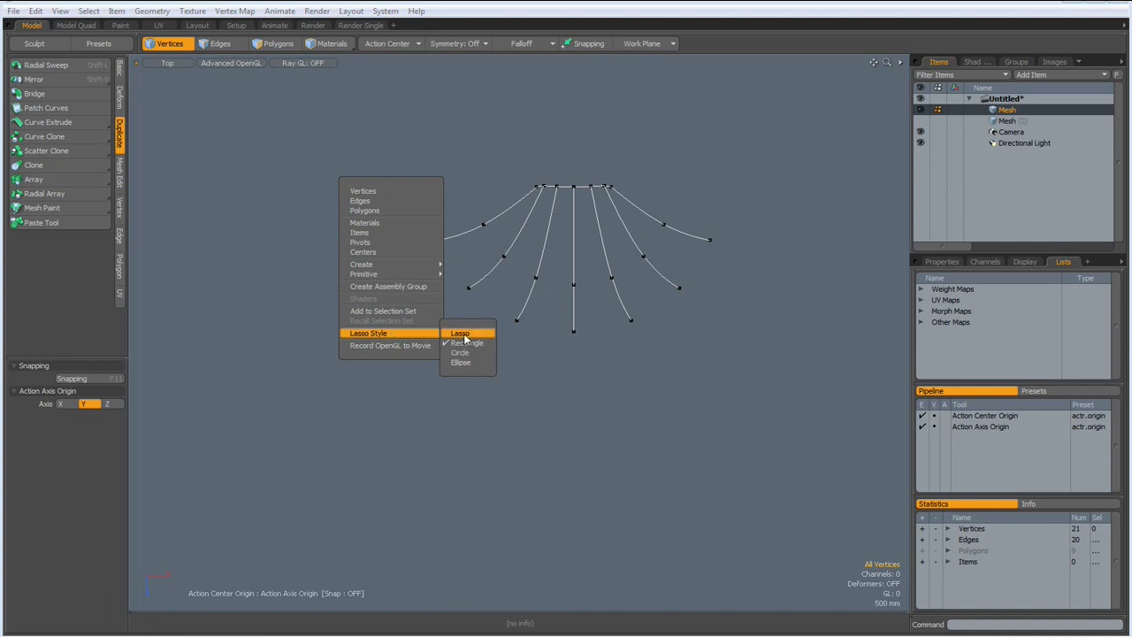
click(466, 335)
Step: Connect the seven curves' middle vertices with one curve and their seven outer end vertices with another
mouse_move(469, 189)
right_down()
mouse_move(638, 221)
mouse_move(715, 220)
mouse_move(539, 303)
mouse_move(438, 210)
right_up()
key(ctrl+p)
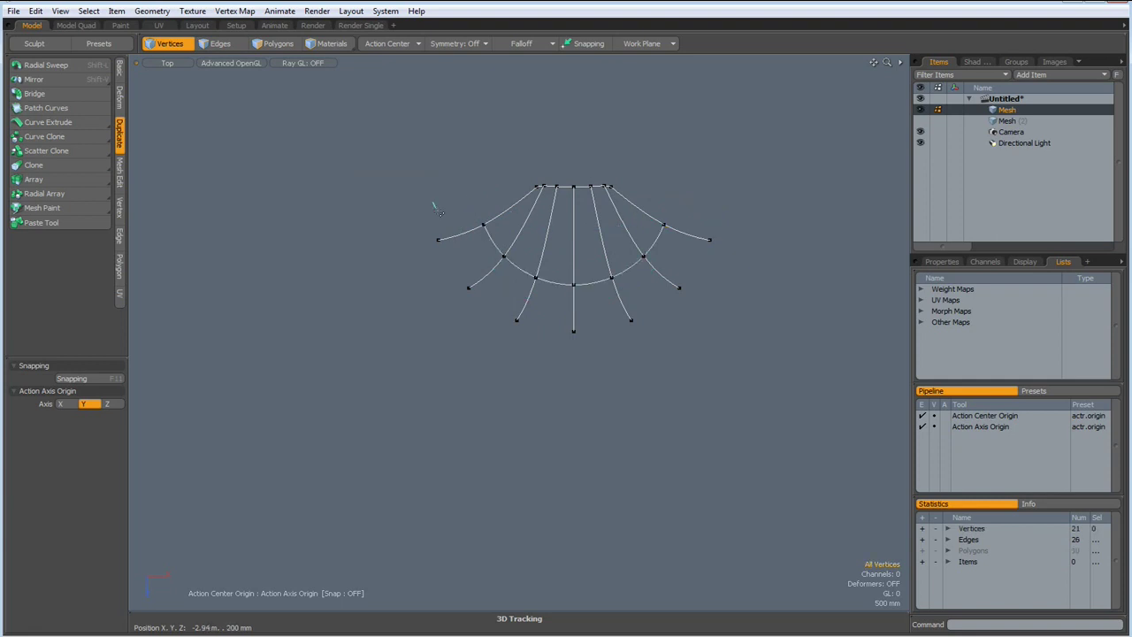
mouse_move(506, 276)
right_down()
mouse_move(580, 299)
mouse_move(637, 288)
mouse_move(747, 228)
mouse_move(386, 343)
mouse_move(336, 244)
right_up()
key(ctrl+p)
Step: Switch to edge selection and set the lasso style to Rectangle
key(2)
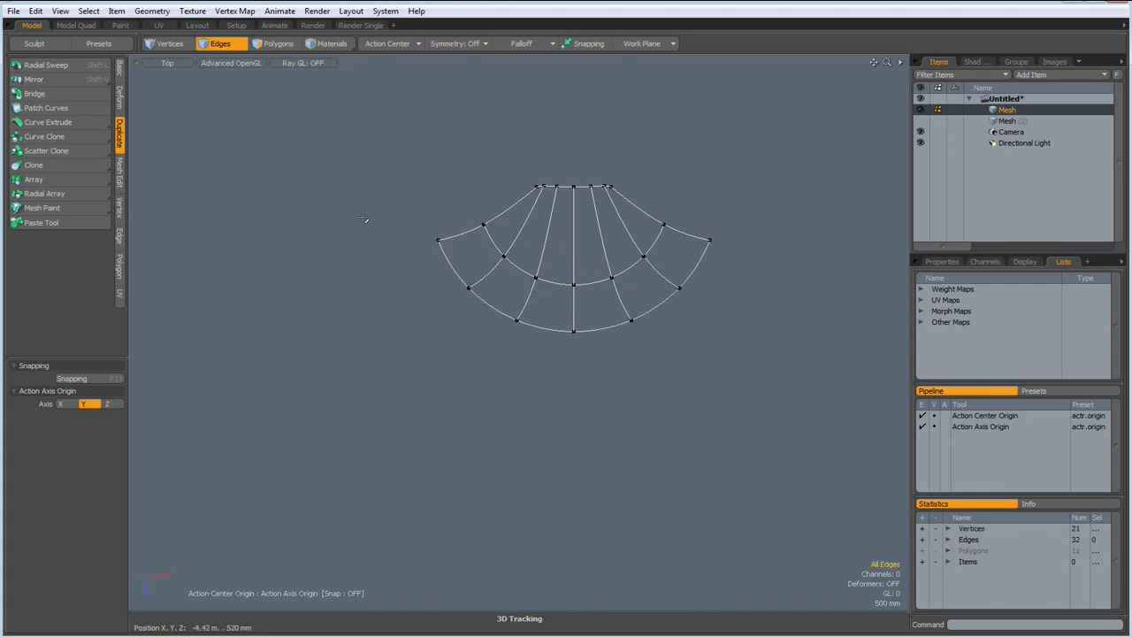
right_click(313, 310)
mouse_move(323, 455)
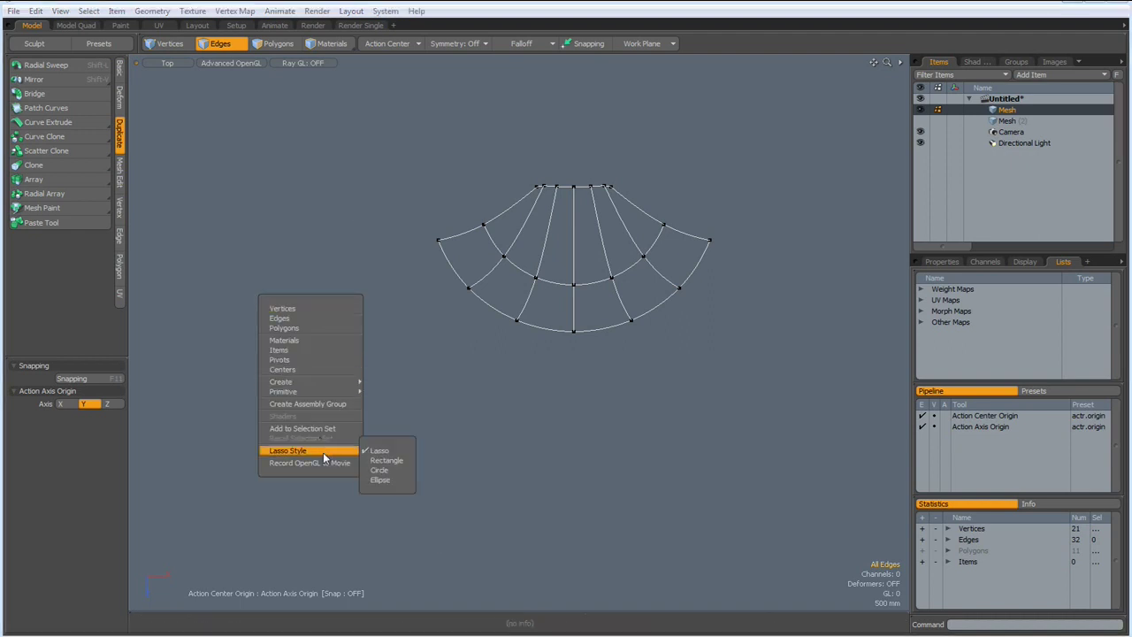
click(388, 461)
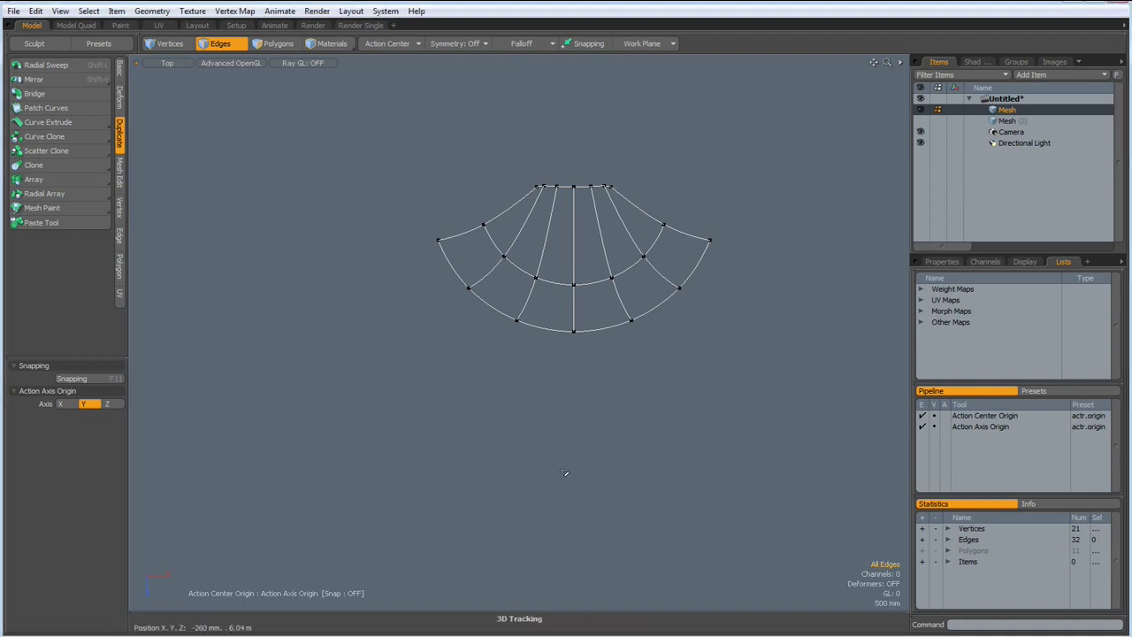
key(ctrl+space)
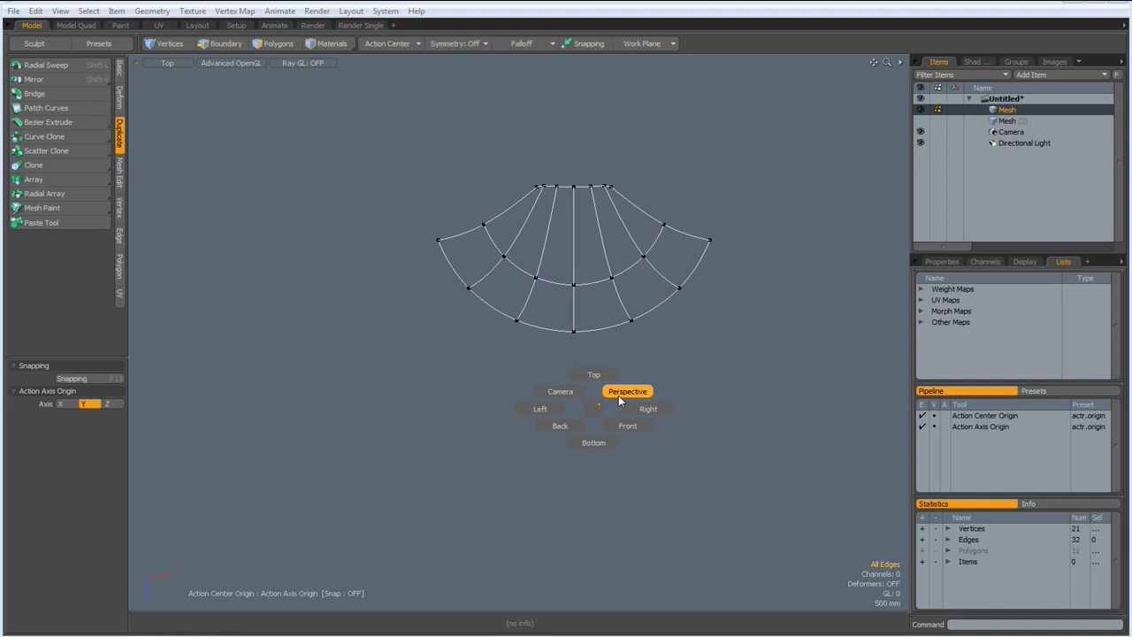
click(621, 398)
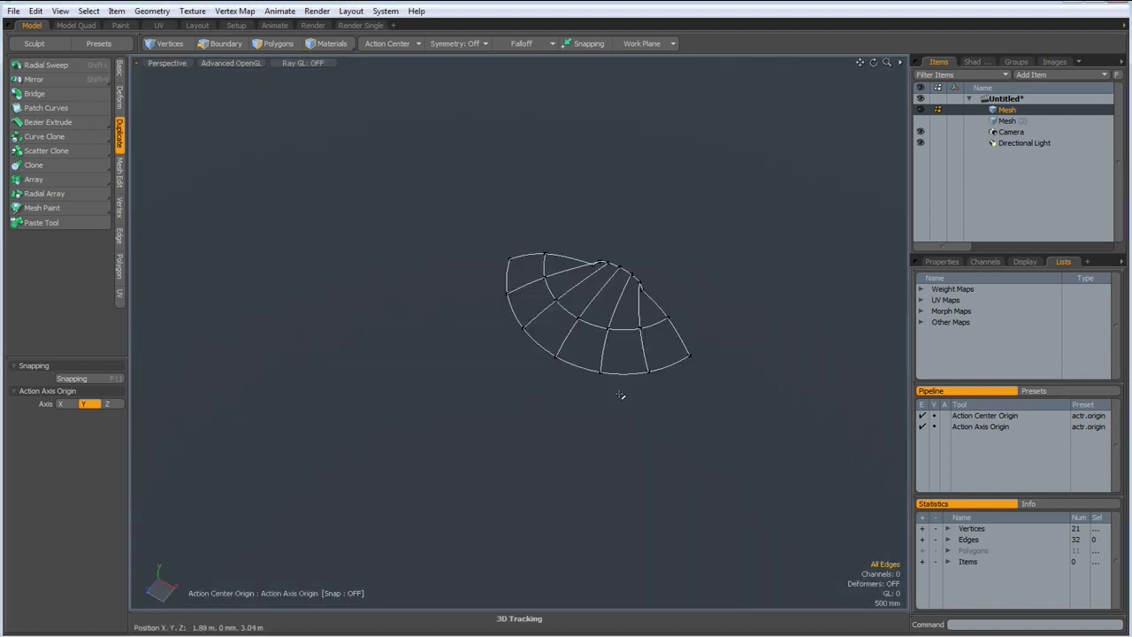
alt+drag(610, 432, 529, 340)
scroll(503, 304, up, 5)
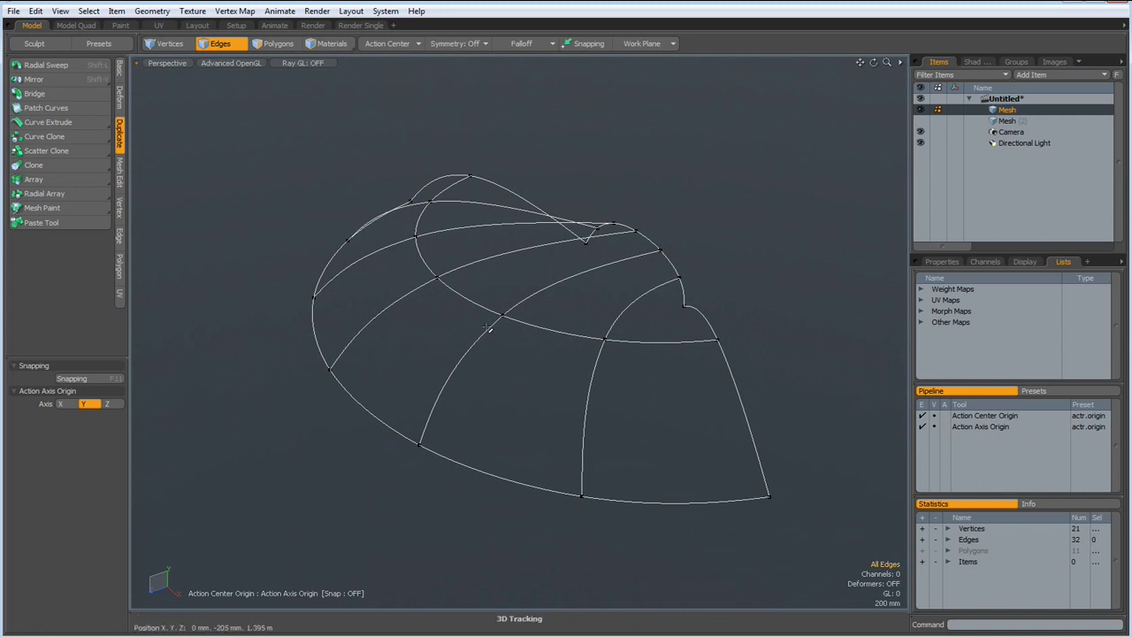
click(121, 67)
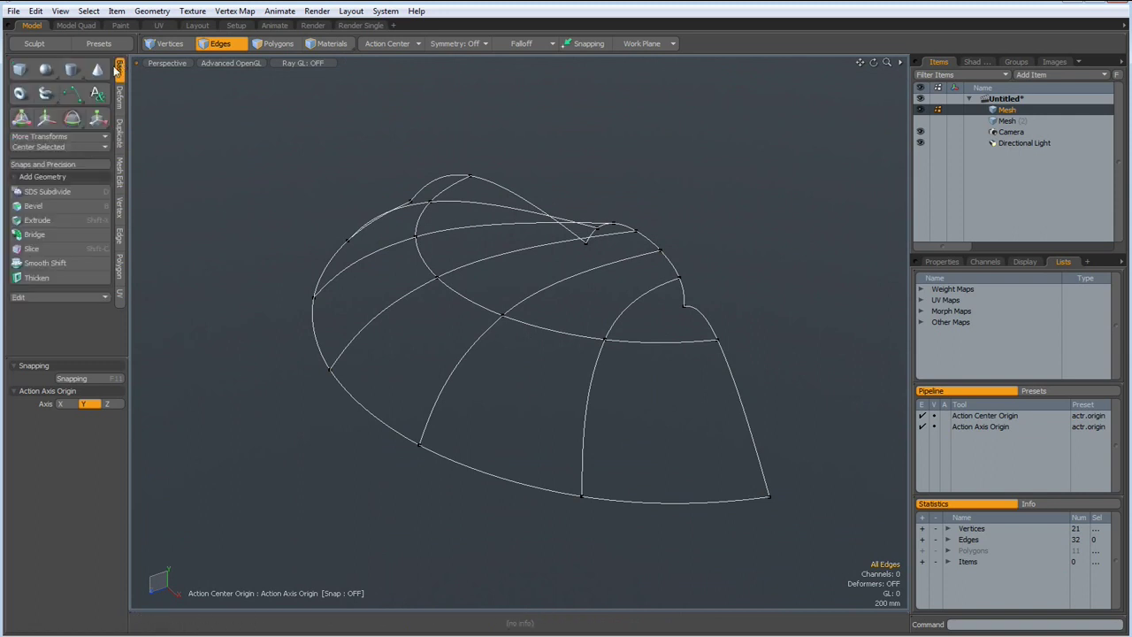
click(66, 97)
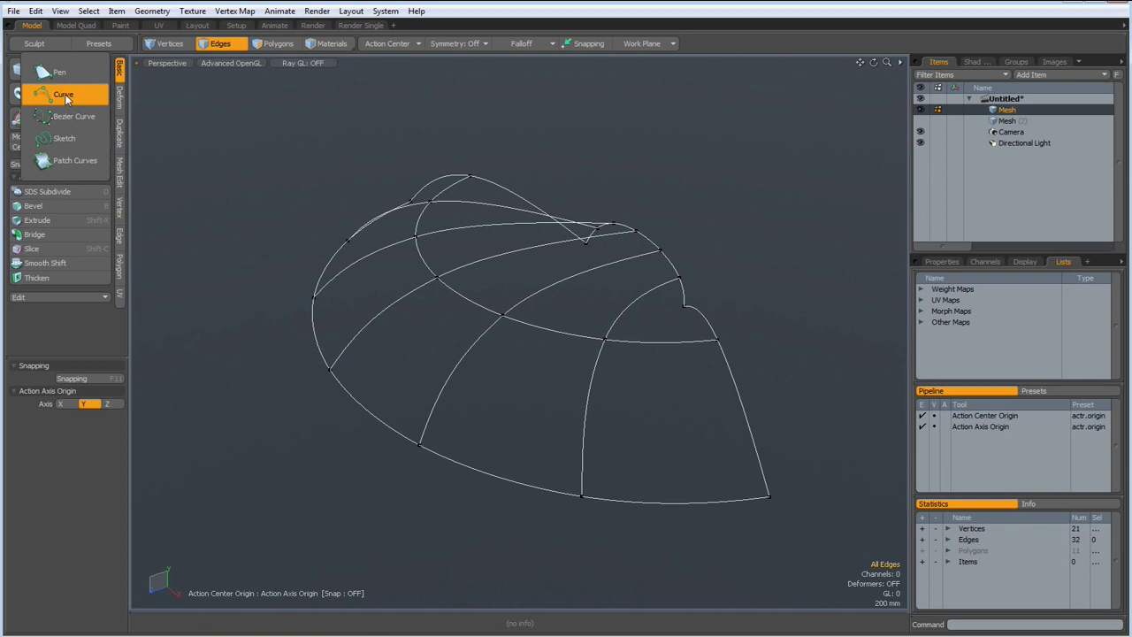
click(74, 160)
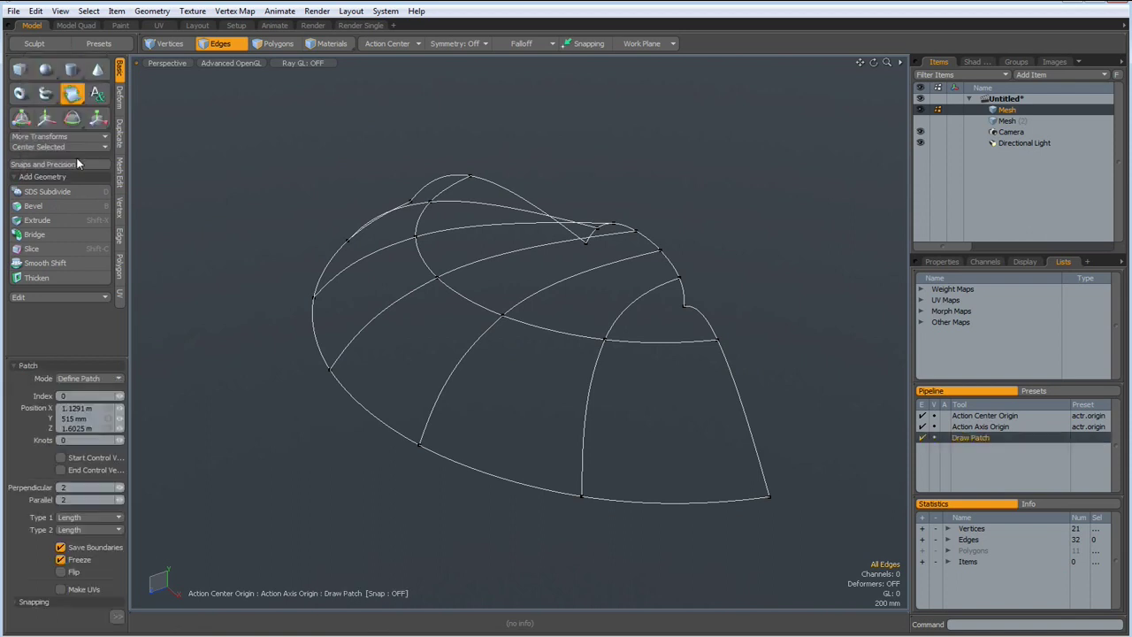
click(356, 155)
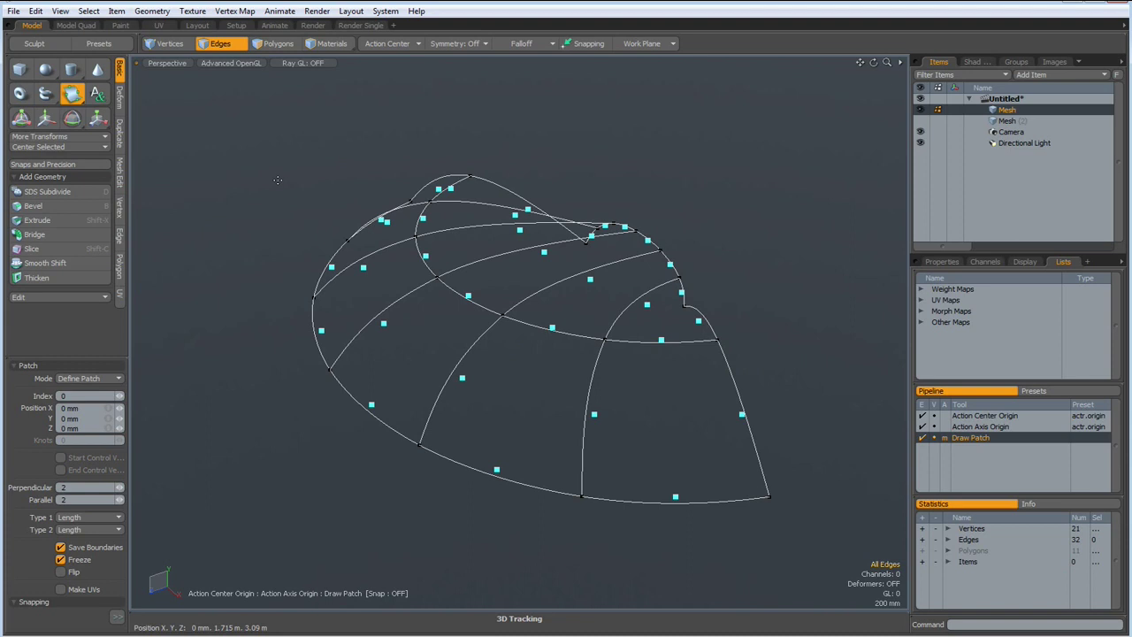
alt+drag(277, 179, 257, 159)
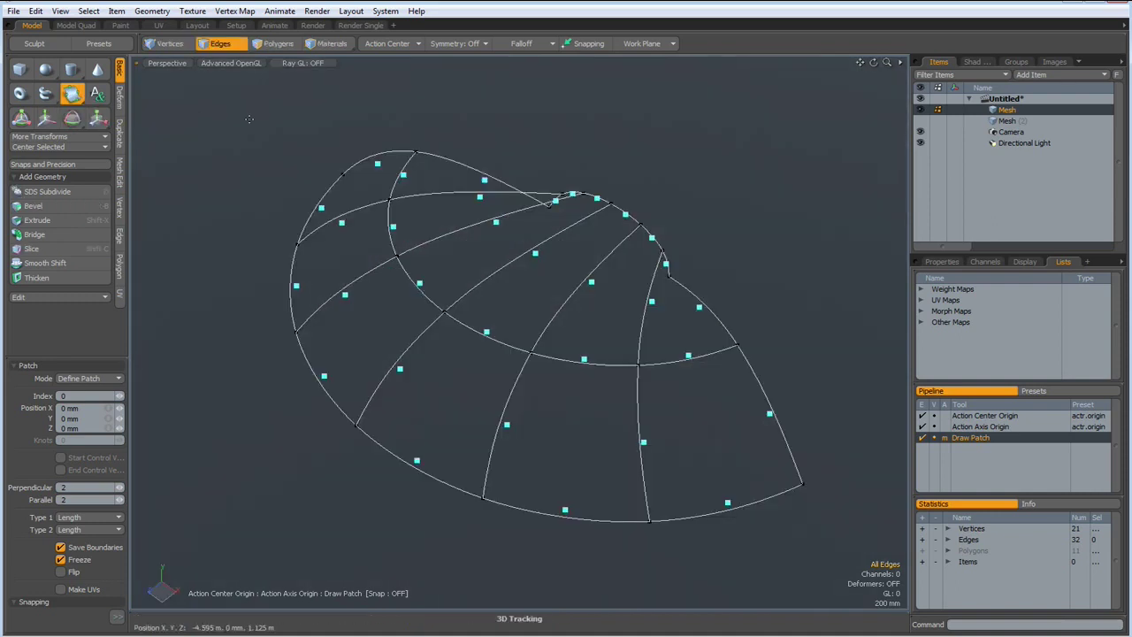
key(space)
Step: Switch to vertex selection and turn on symmetry across the X axis
alt+drag(296, 179, 155, 198)
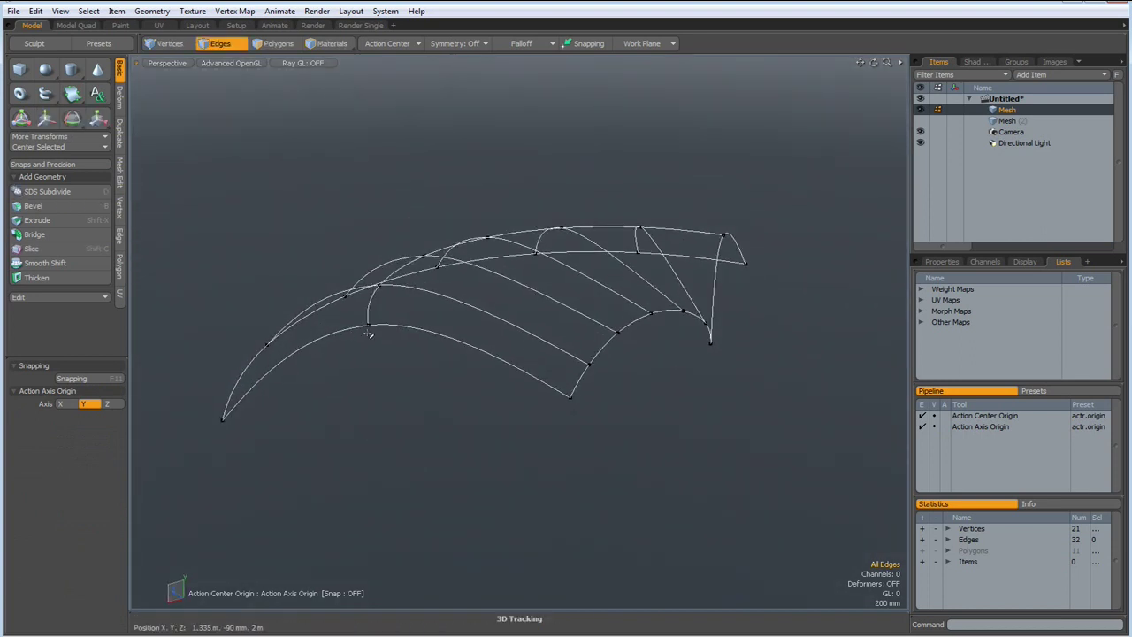
key(1)
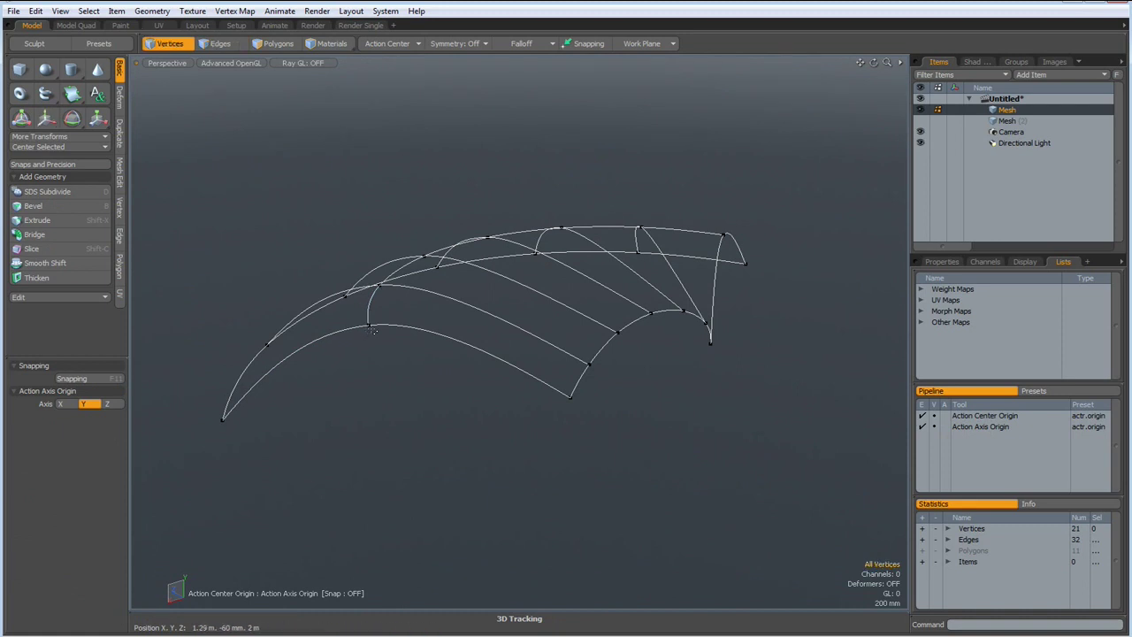
click(451, 44)
click(448, 54)
alt+drag(442, 371, 348, 412)
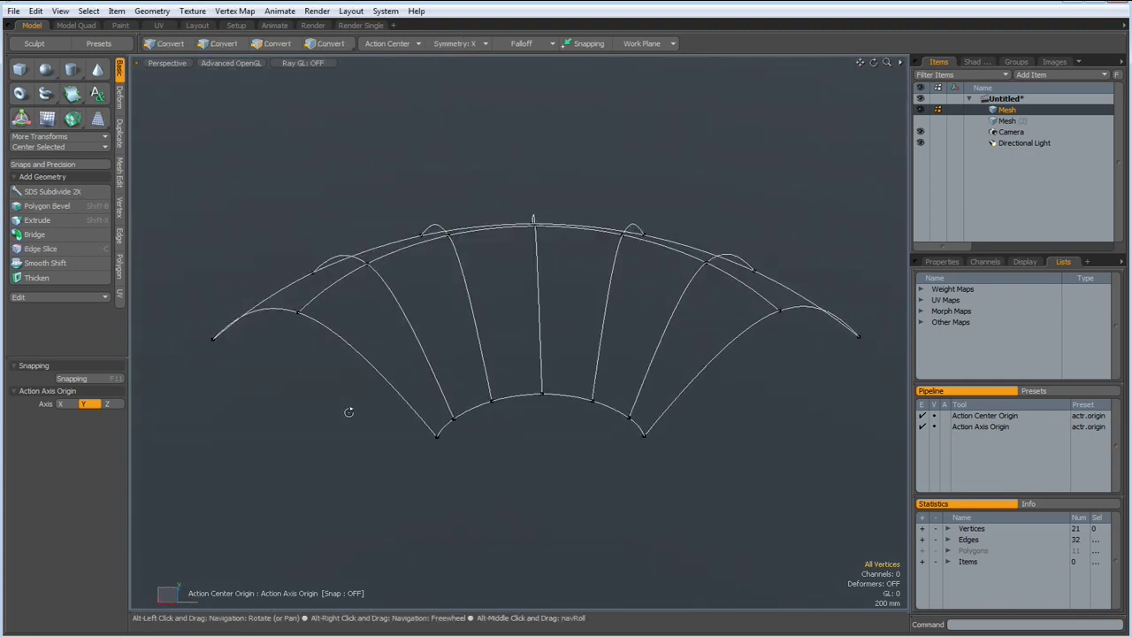
Step: Set the Y position of the two outermost curves' middle vertices to 0 mm
click(299, 312)
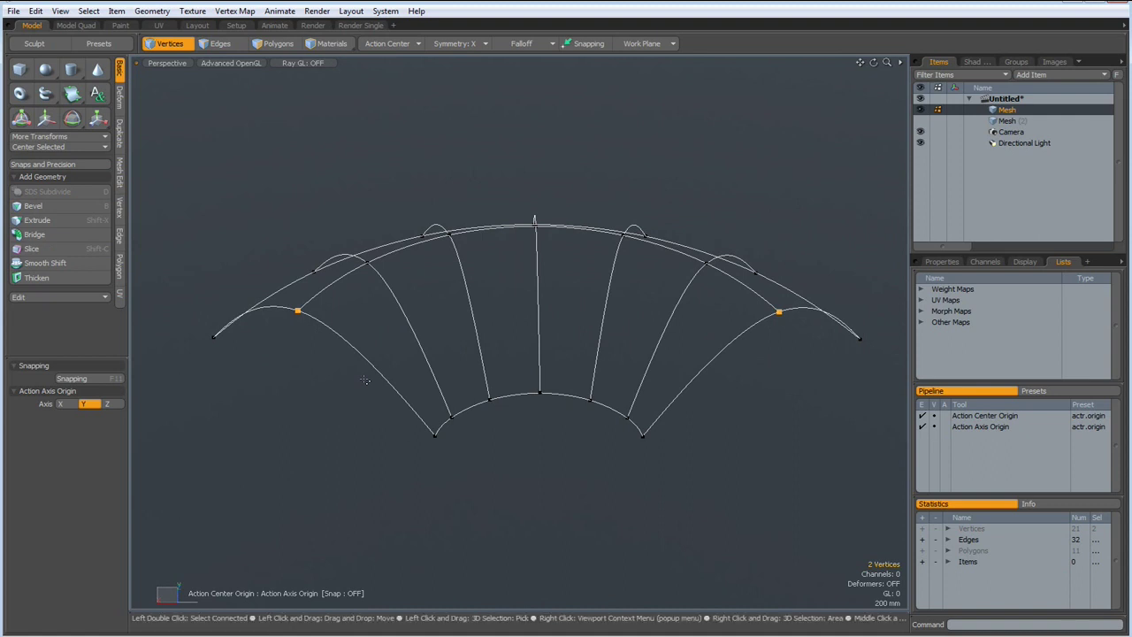
click(121, 211)
click(59, 219)
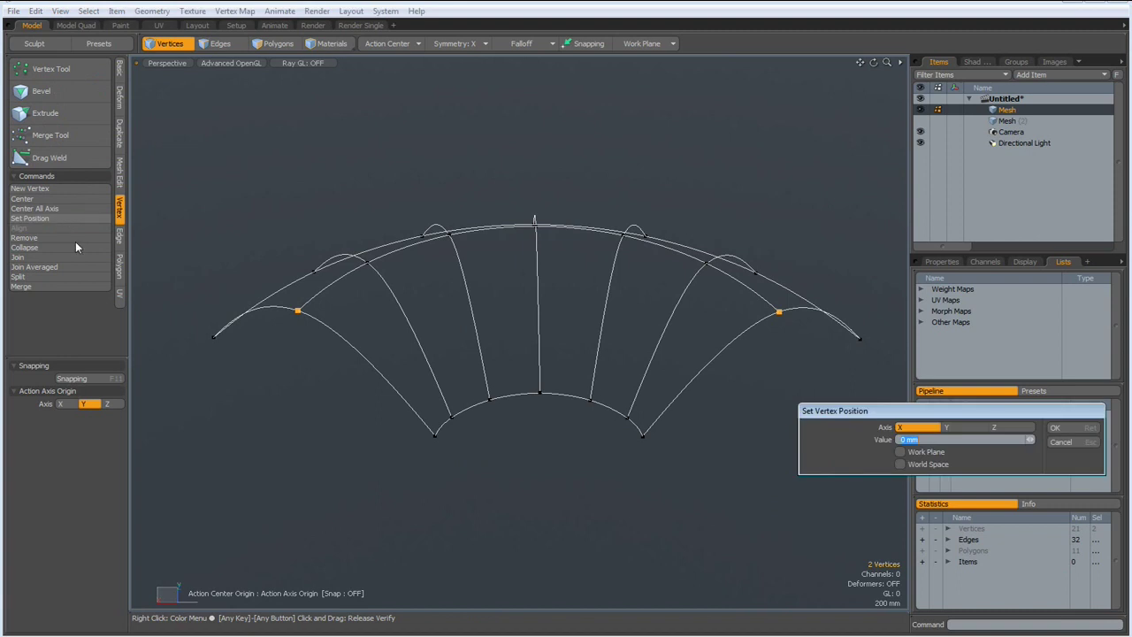
click(964, 427)
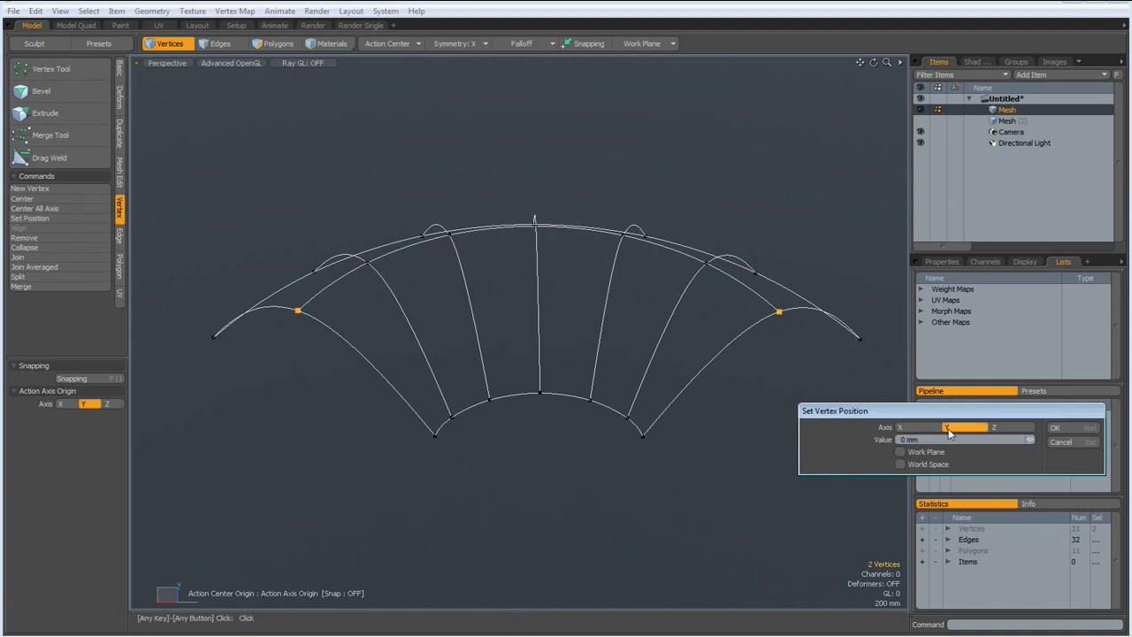
click(1067, 425)
Step: Turn off the Origin action center and lower the middle vertices of the second curve from each side by about 210 mm in the Front view
alt+drag(309, 387, 324, 347)
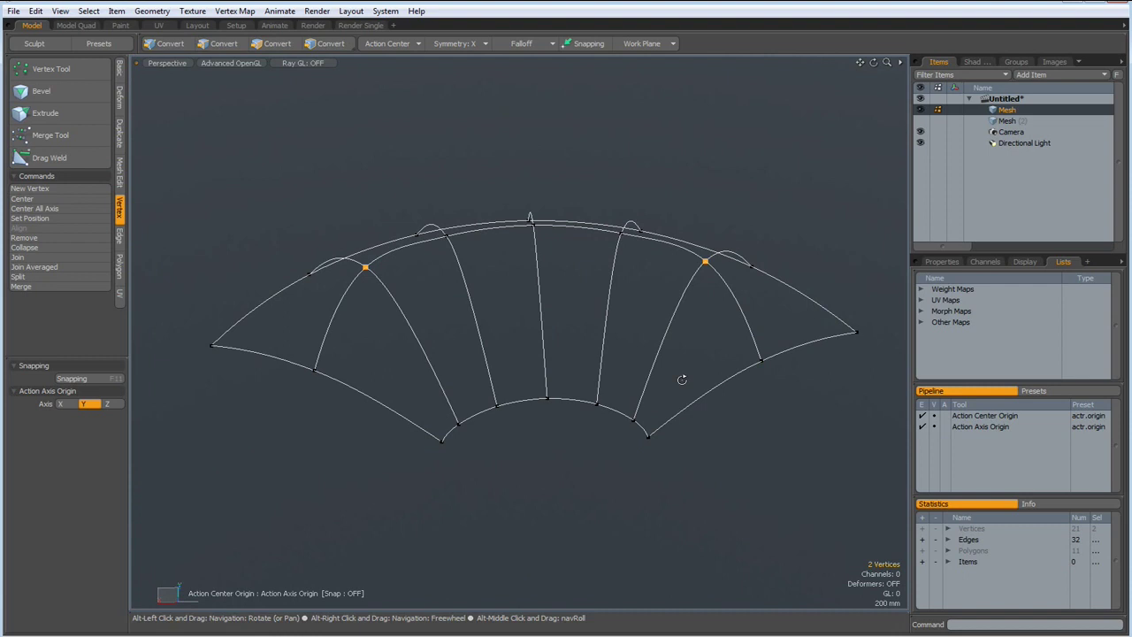
alt+drag(677, 379, 674, 321)
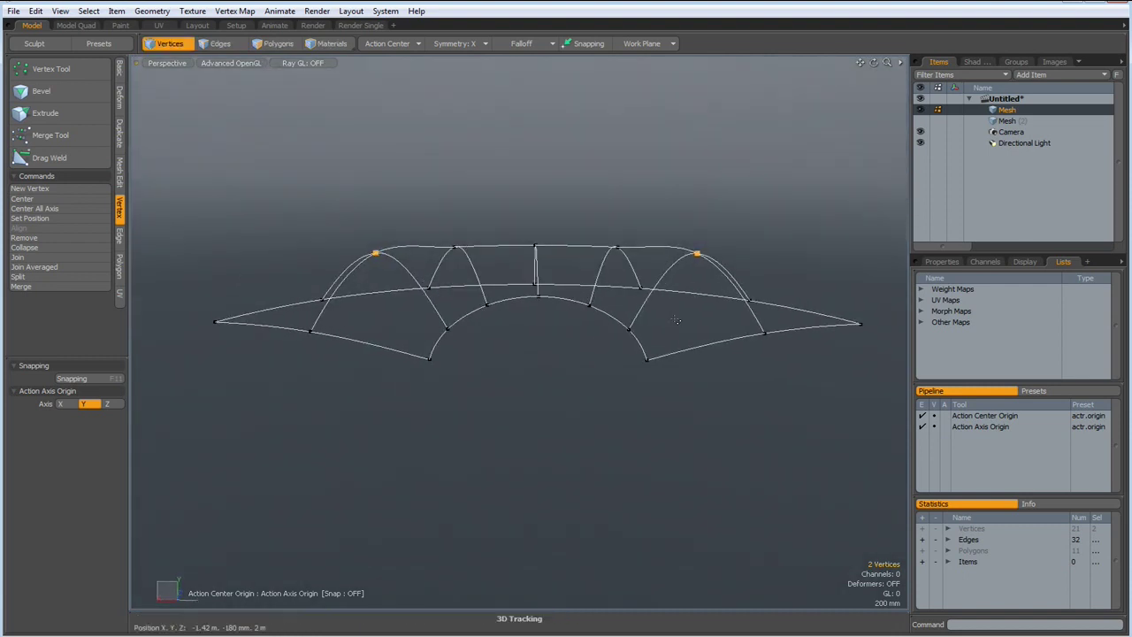
key(KP_1)
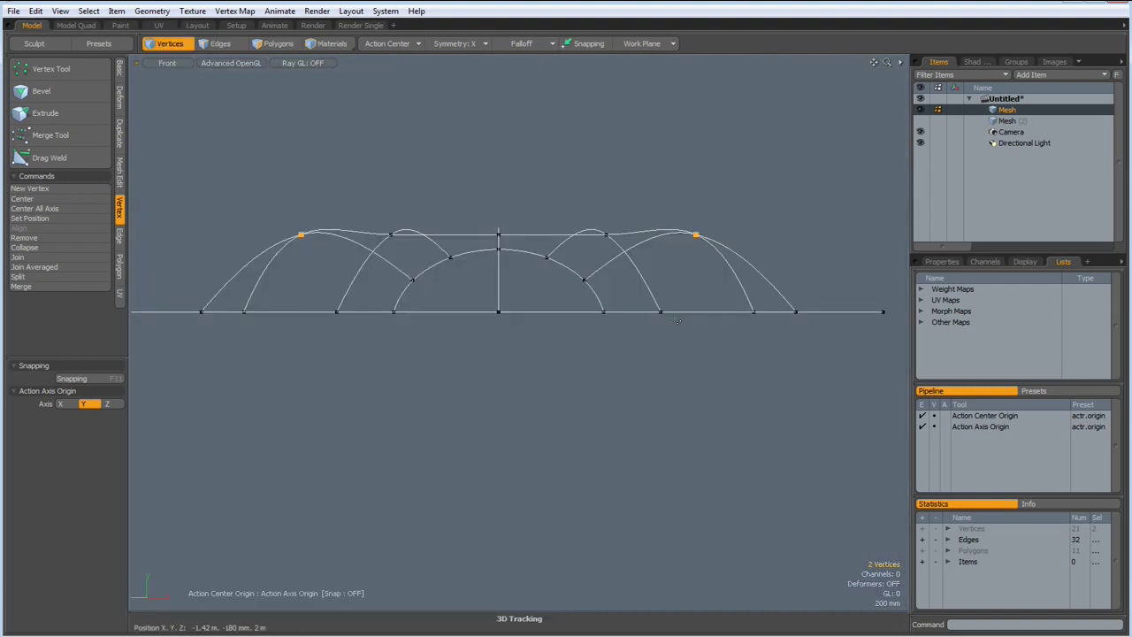
key(y)
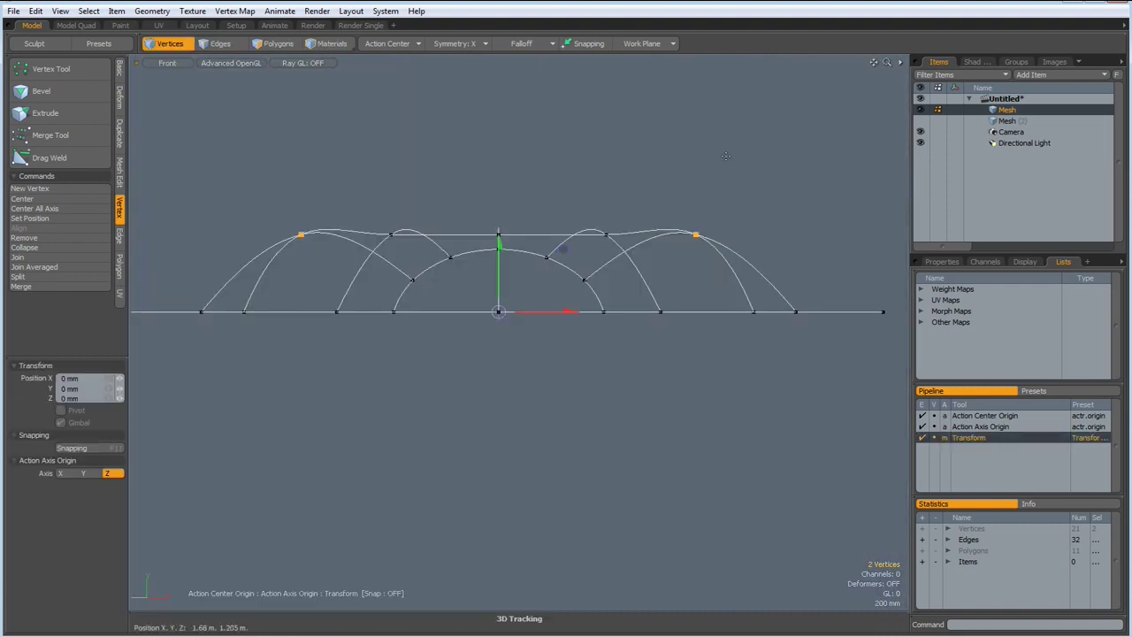
click(403, 44)
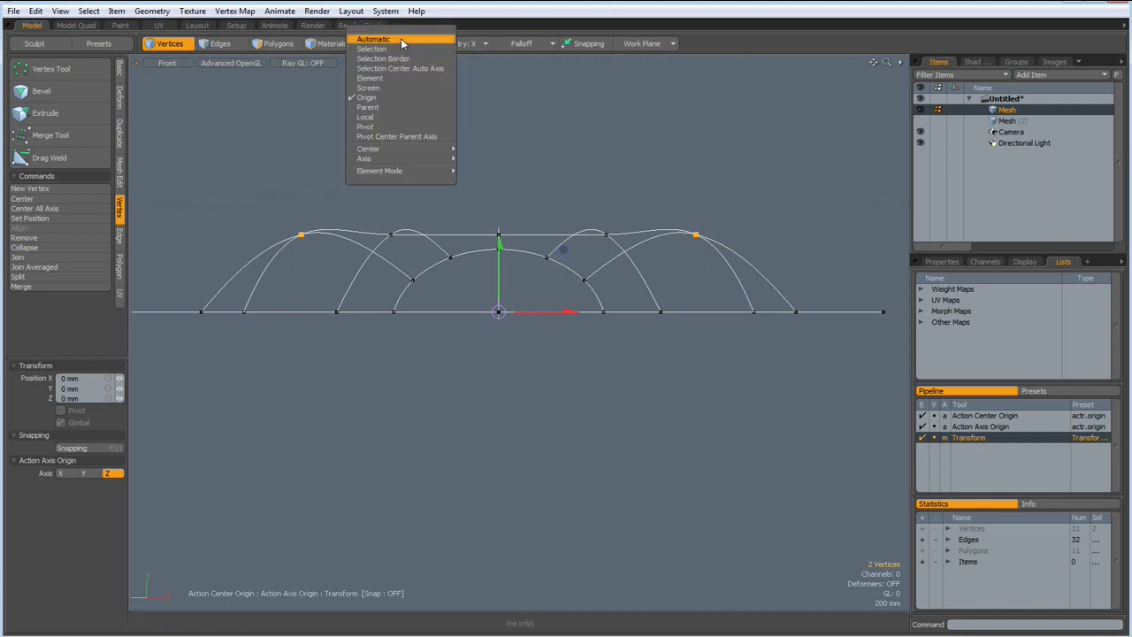
click(393, 97)
drag(696, 168, 695, 194)
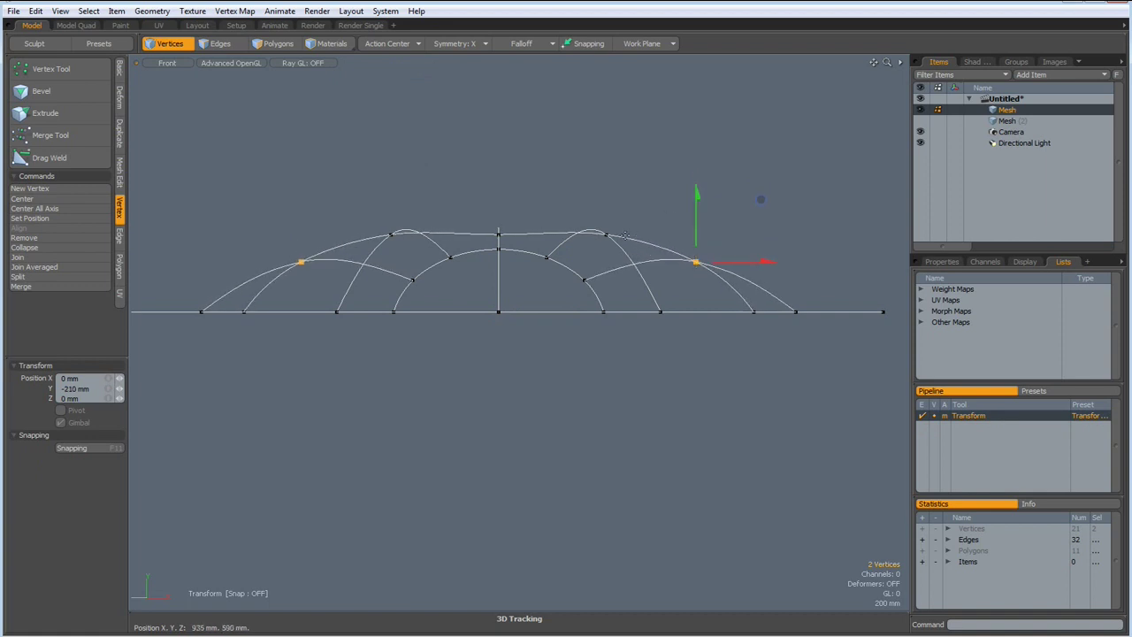
drag(622, 237, 652, 244)
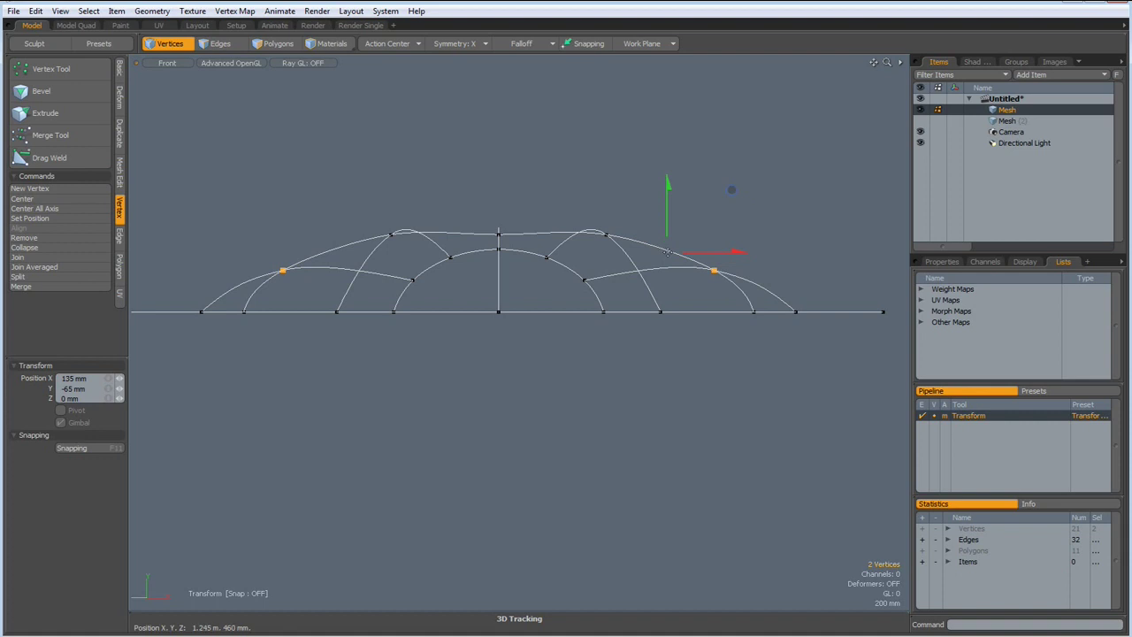
key(ctrl+z)
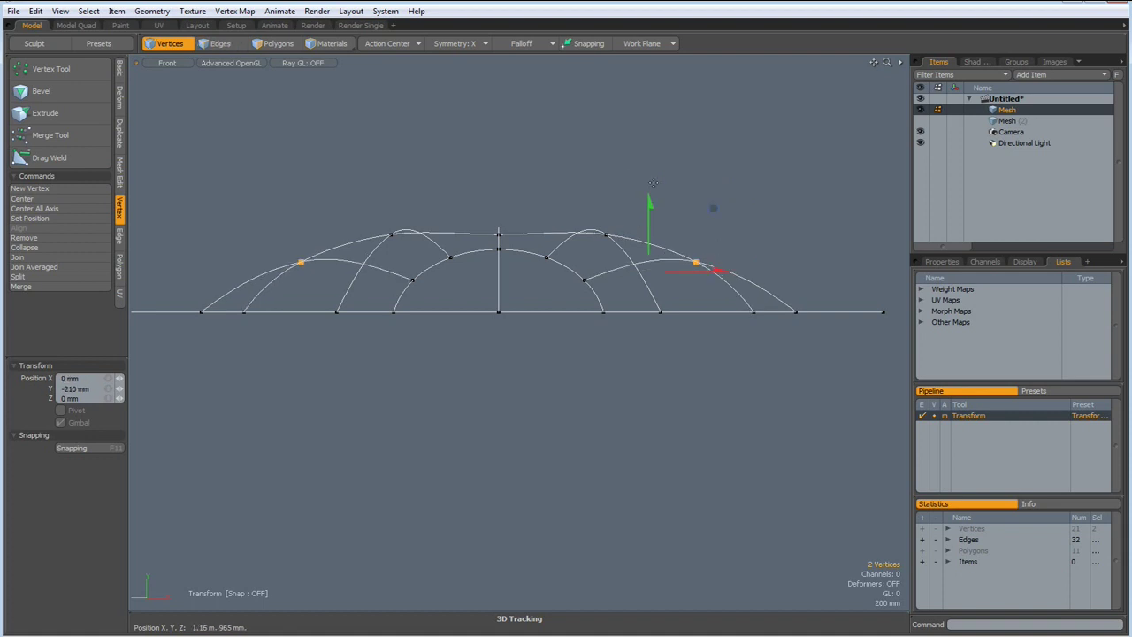
key(space)
Step: Raise the central curve's middle vertex by about 80 mm in Y, and clear the selection
right_drag(480, 213, 521, 245)
key(w)
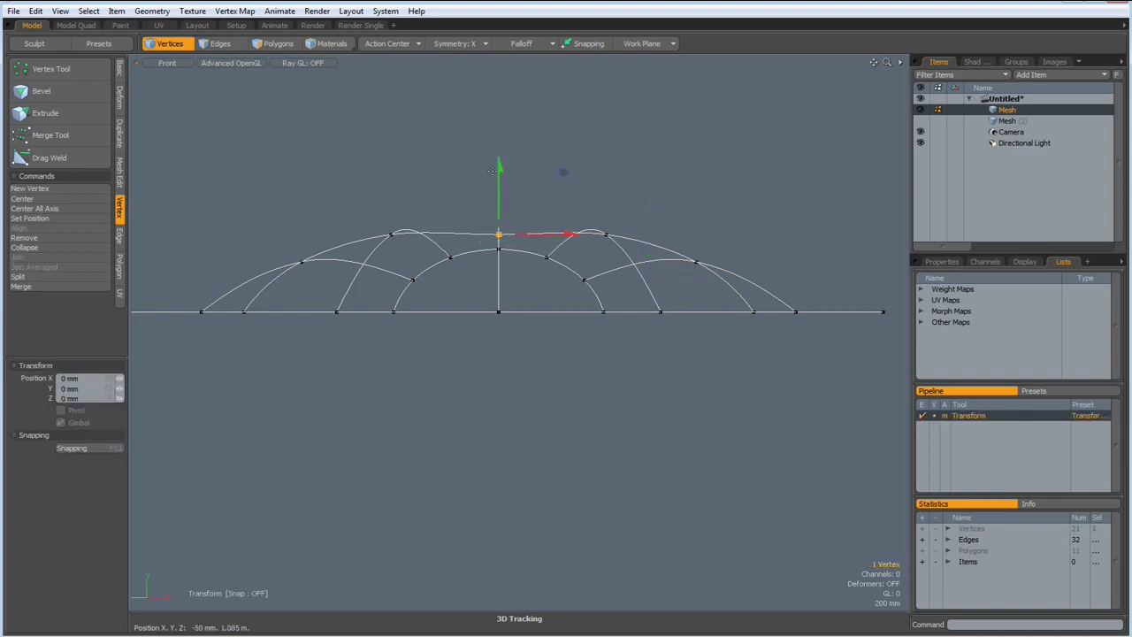
drag(561, 172, 564, 162)
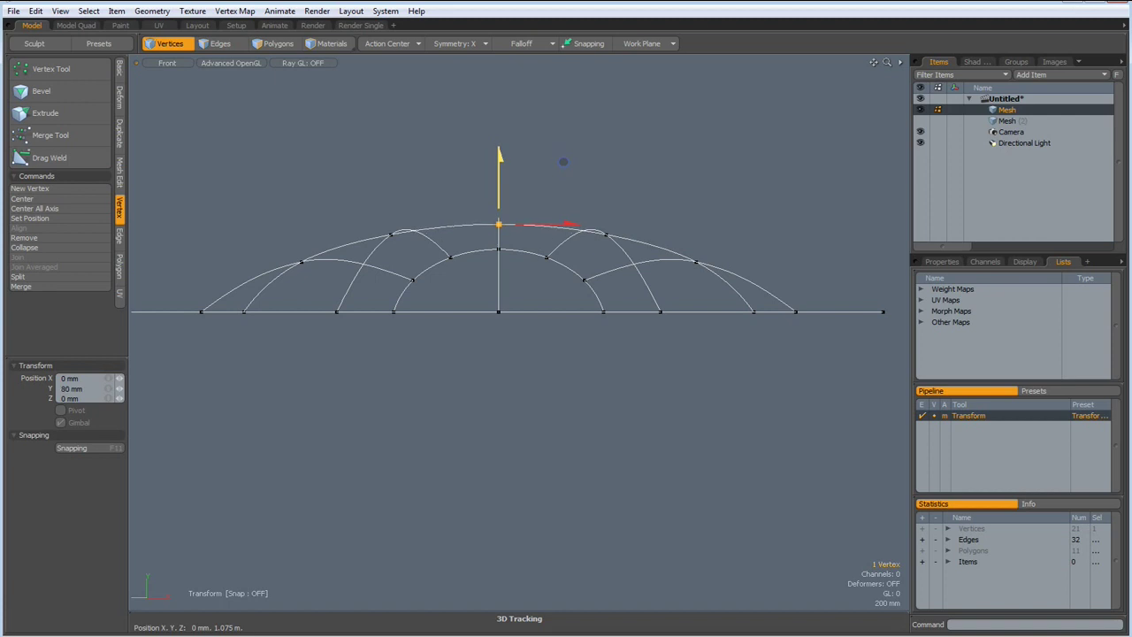
key(q)
click(437, 157)
Step: In the Top view, move the two outermost corner vertices of the outer cross curve inward about 483 mm in X and 229 mm in Z
key(ctrl+space)
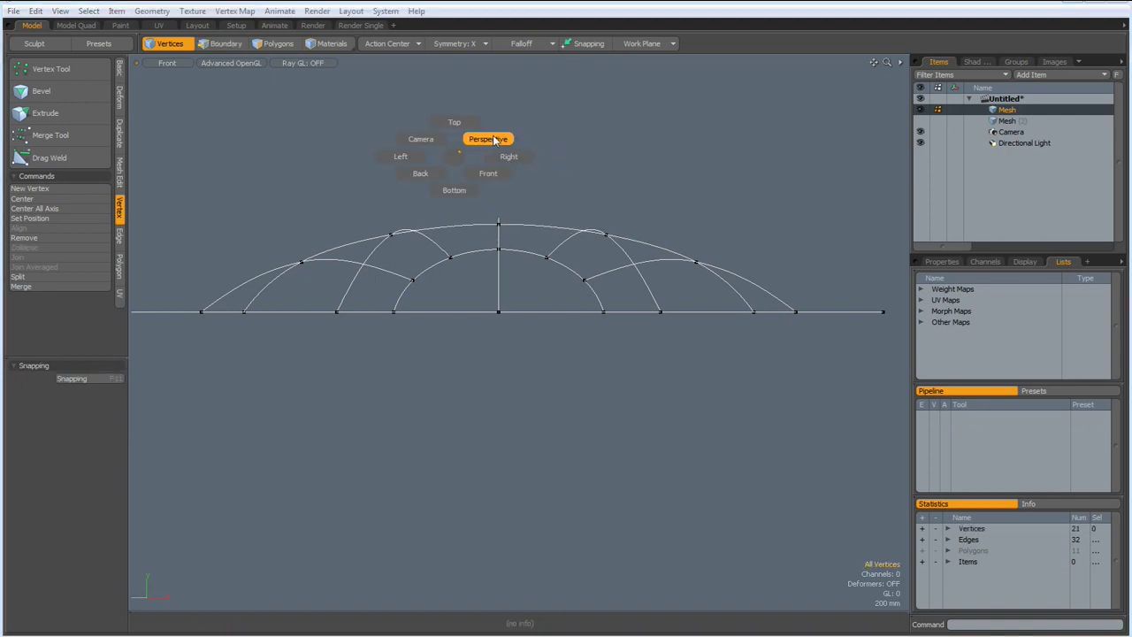
click(491, 139)
alt+drag(366, 205, 586, 227)
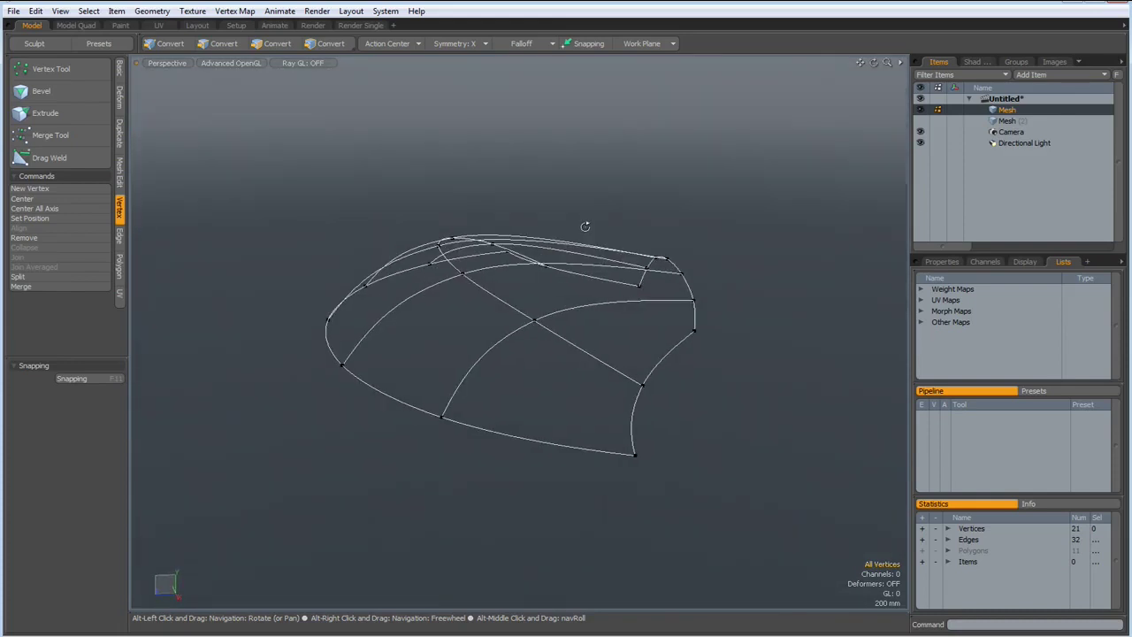
key(KP_1)
scroll(613, 213, down, 4)
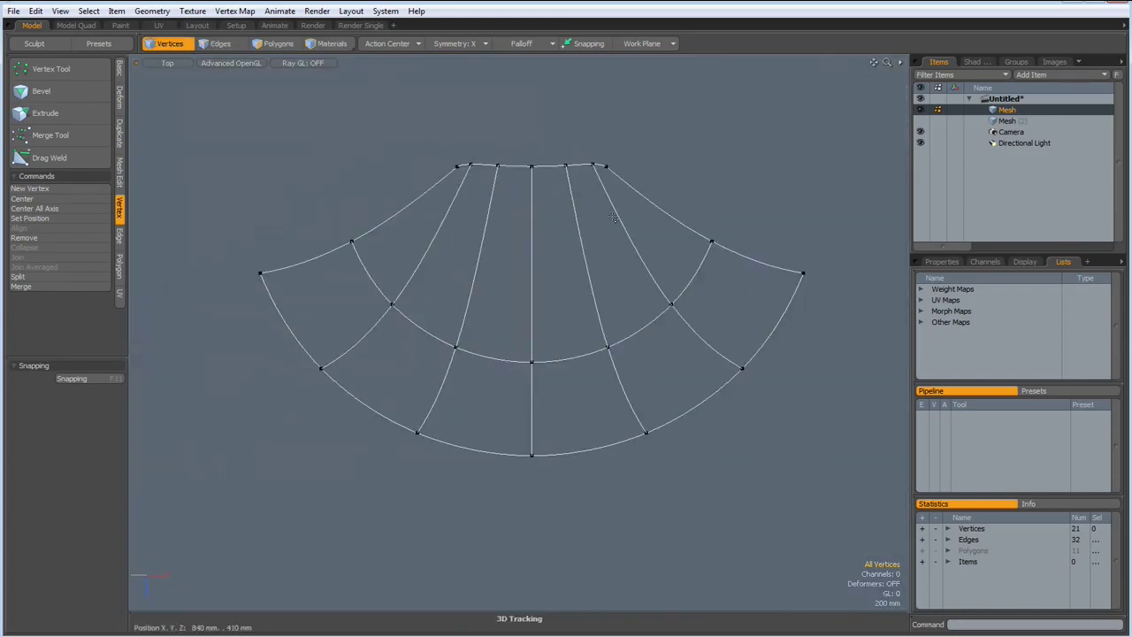
right_drag(339, 240, 375, 278)
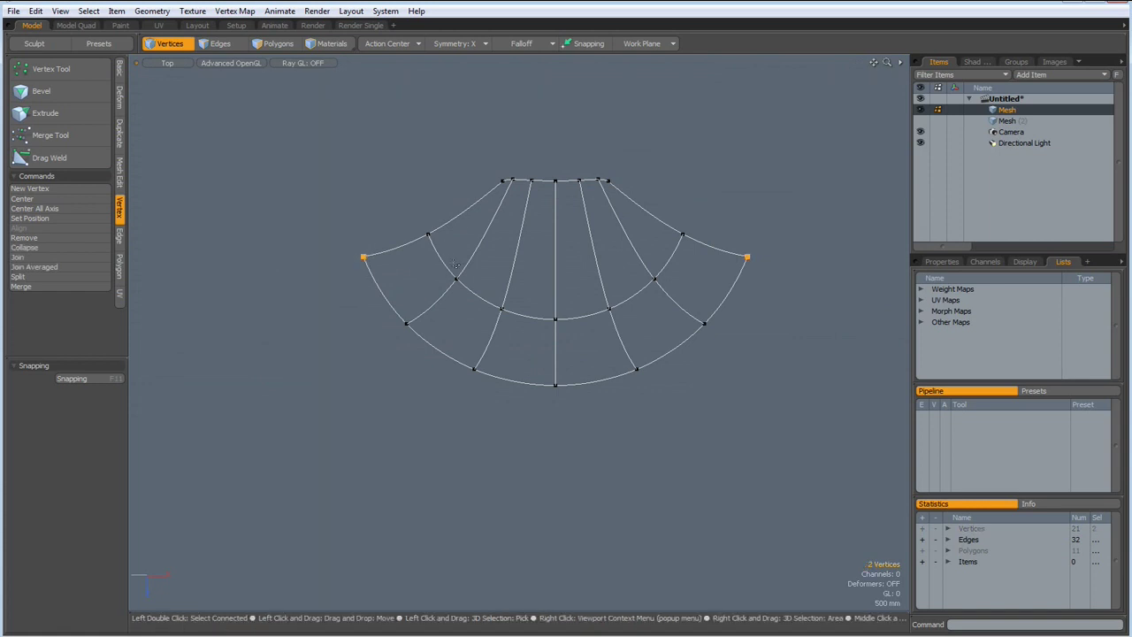
key(y)
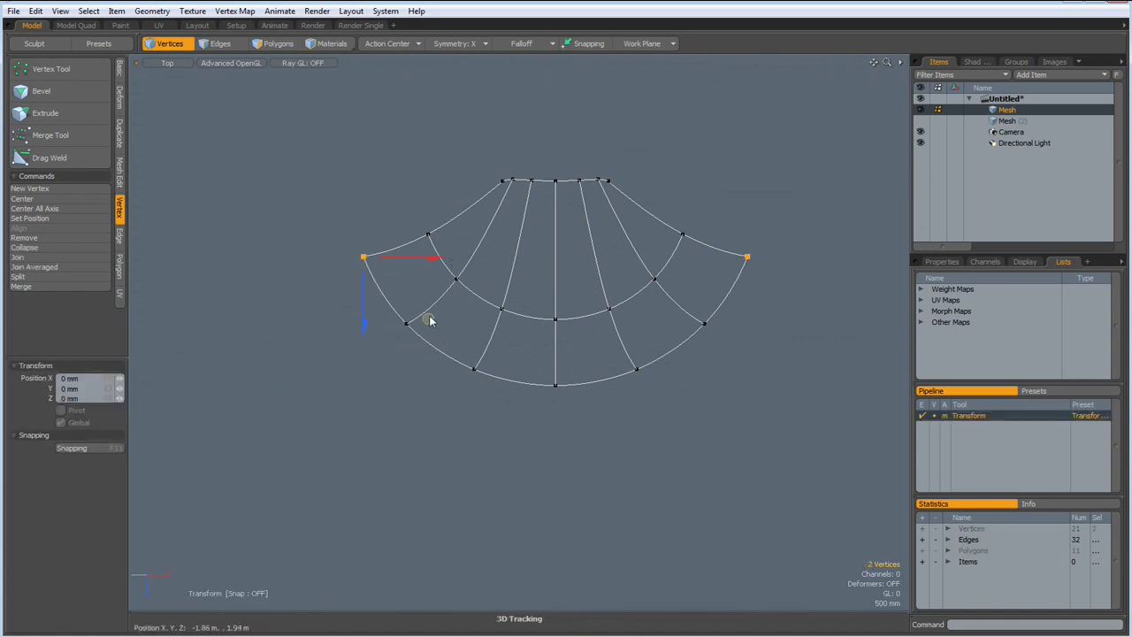
drag(427, 318, 460, 333)
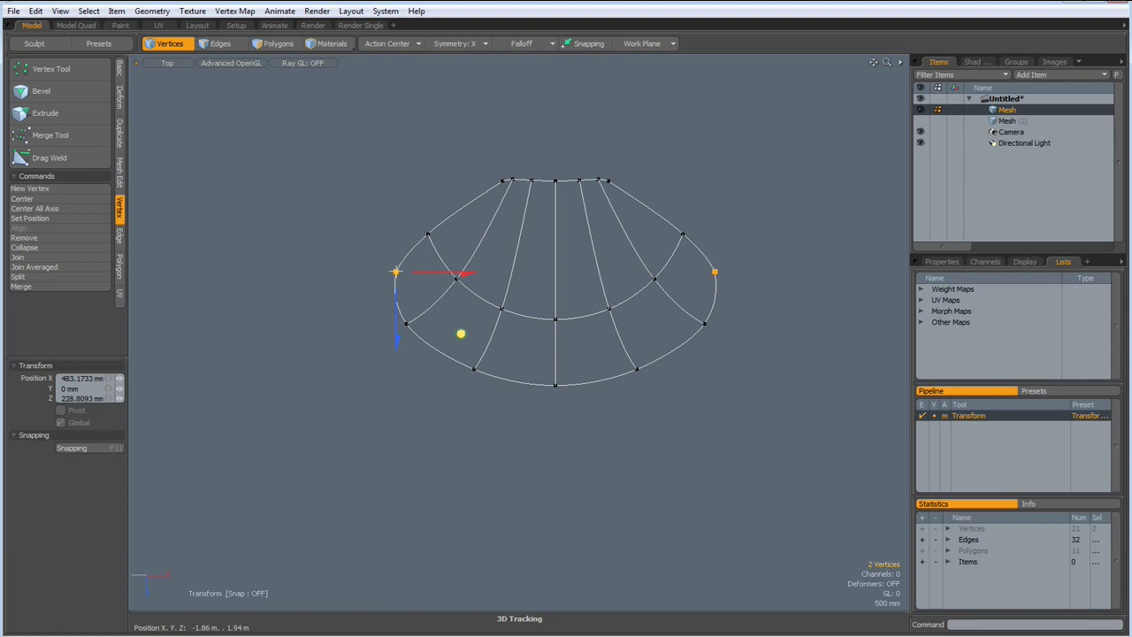
key(q)
click(312, 270)
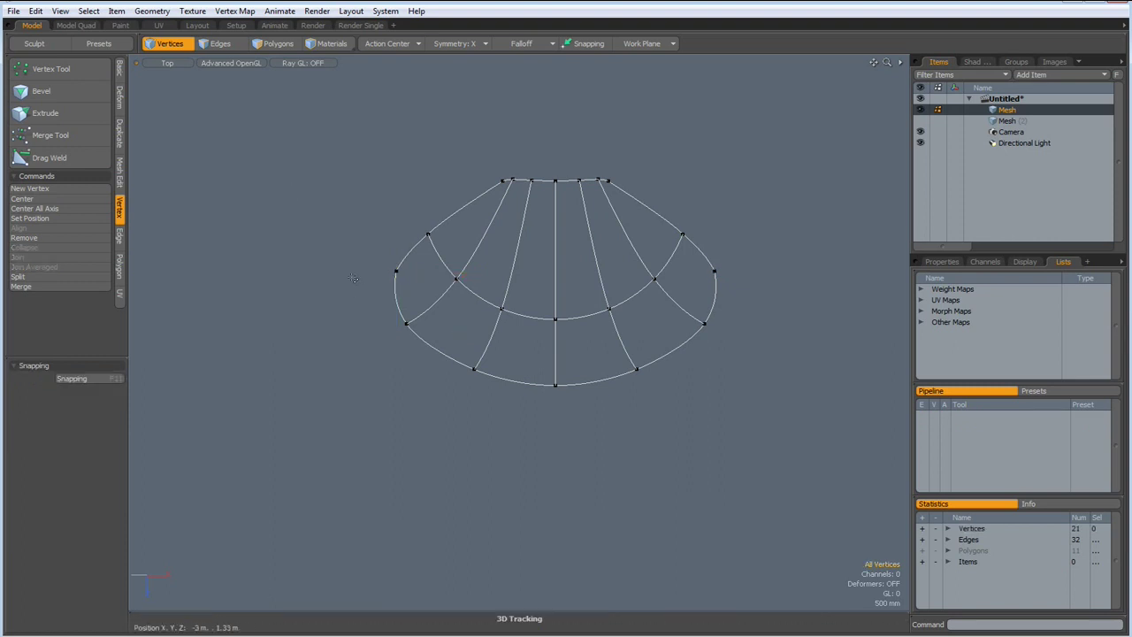
Step: Nudge the same two outer corner vertices slightly further inward along X and Z, and clear the selection
click(396, 272)
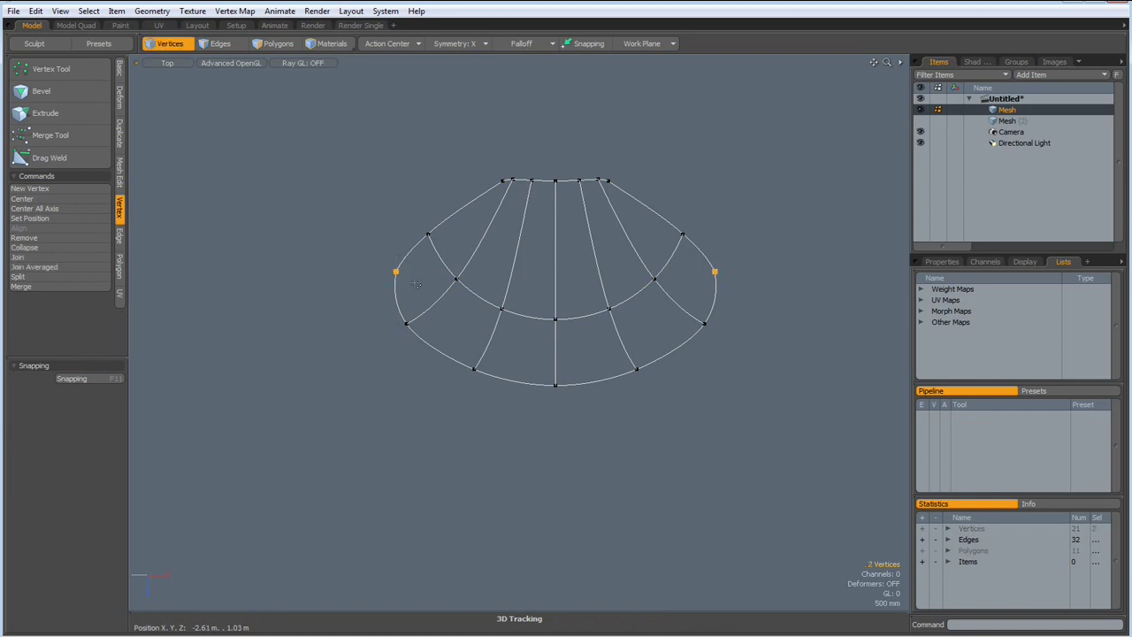
key(w)
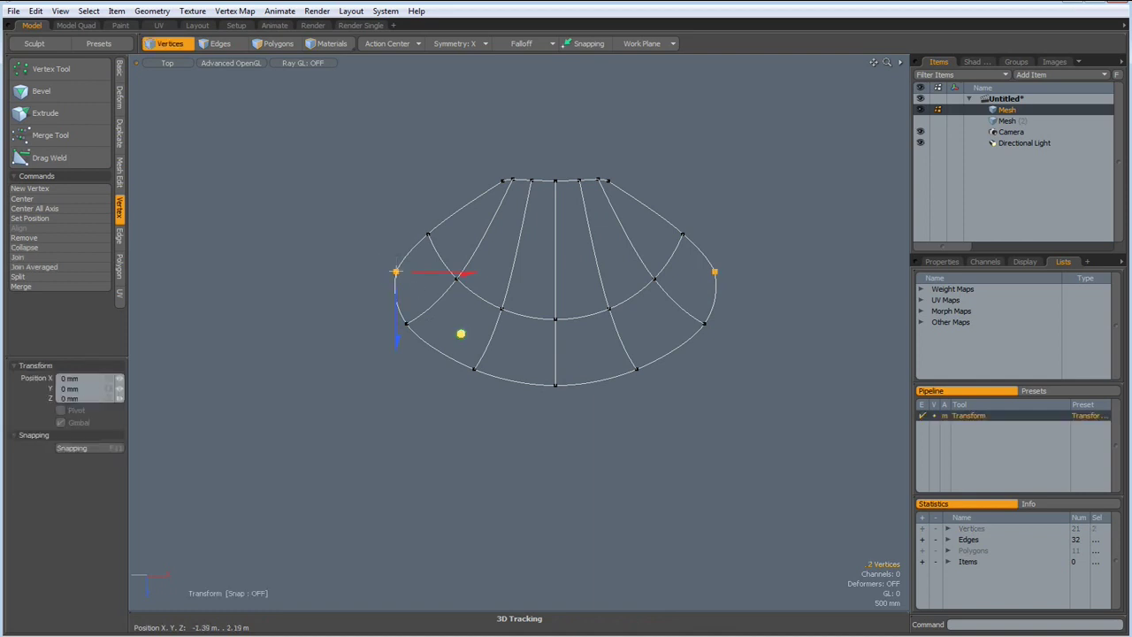
drag(460, 333, 463, 336)
key(space)
click(266, 258)
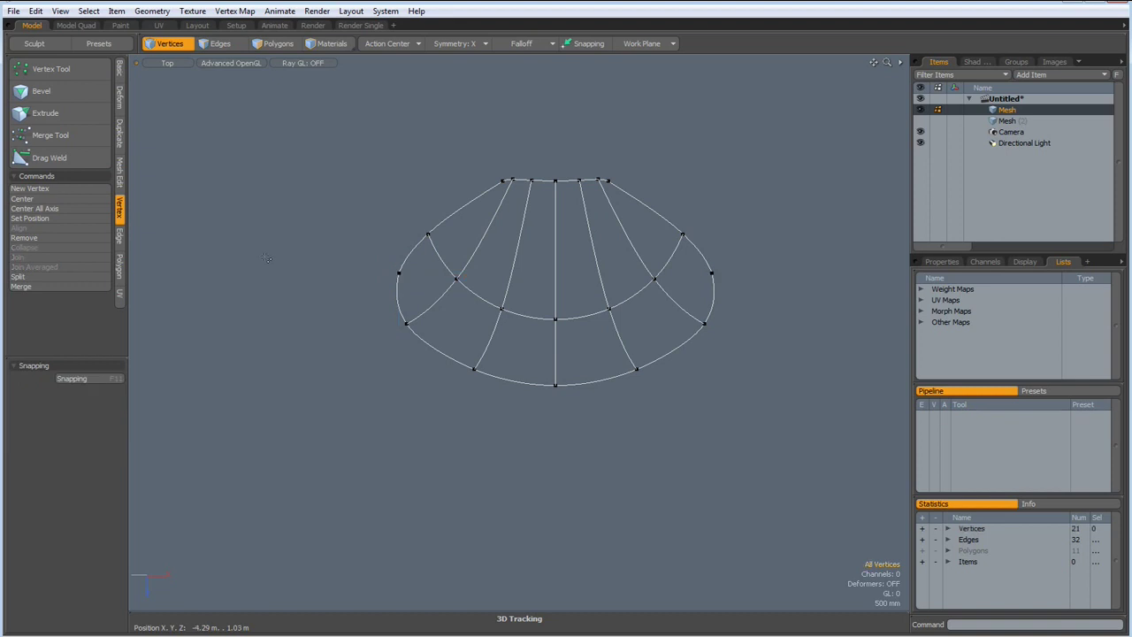
Step: Fill the two outermost cells on one side of the curve network using Draw Patch with 2 perpendicular and 2 parallel segments
key(KP_Decimal)
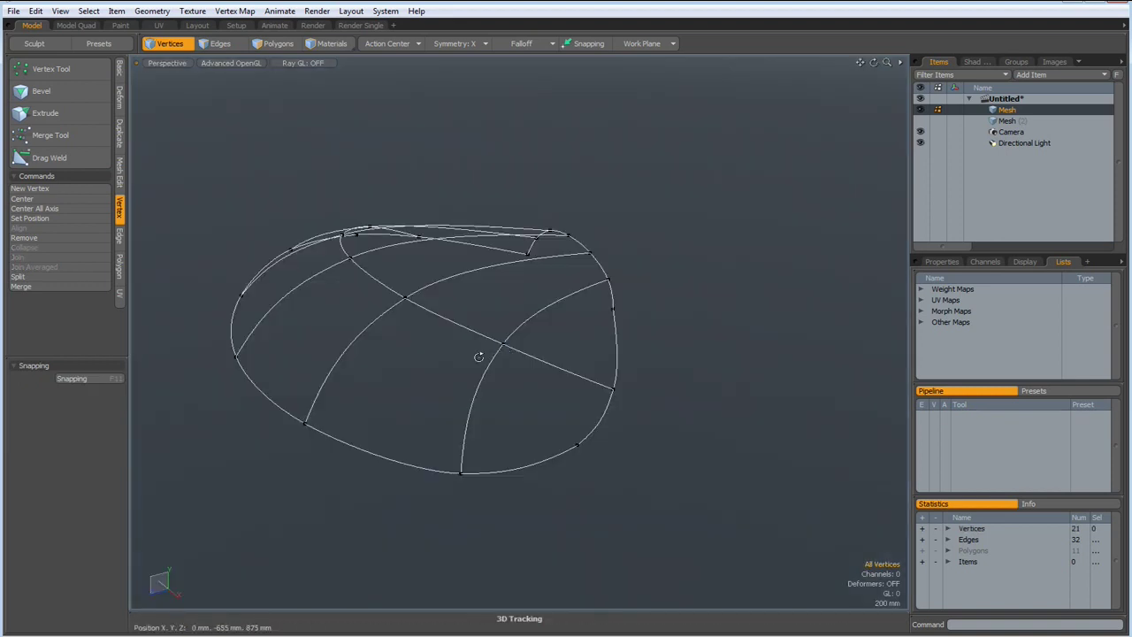
alt+drag(477, 356, 467, 344)
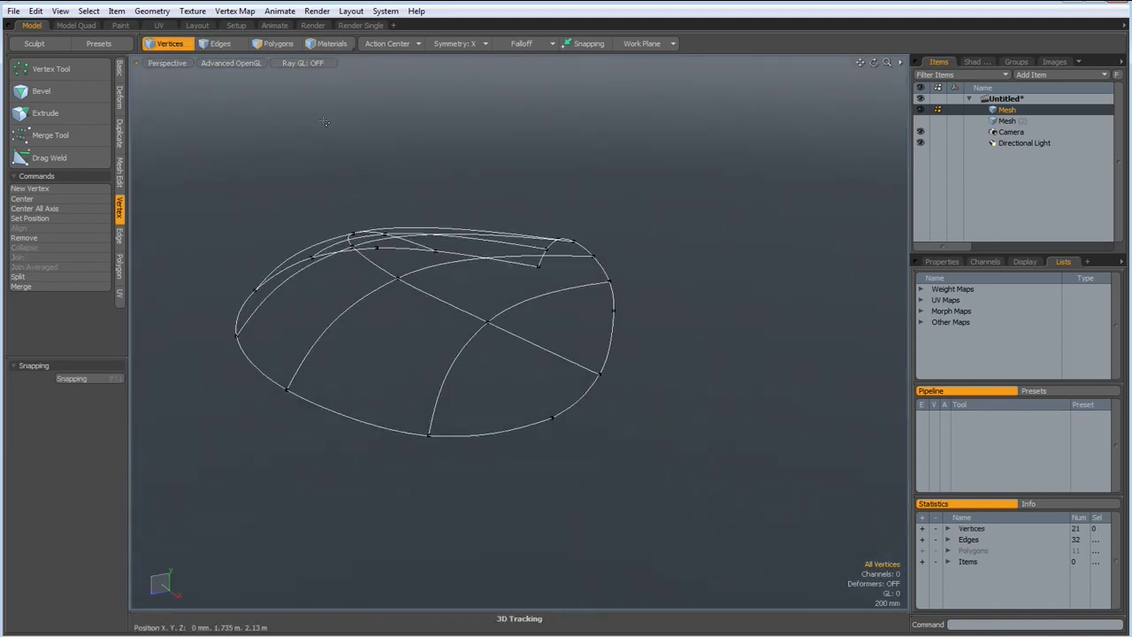
click(118, 74)
click(72, 93)
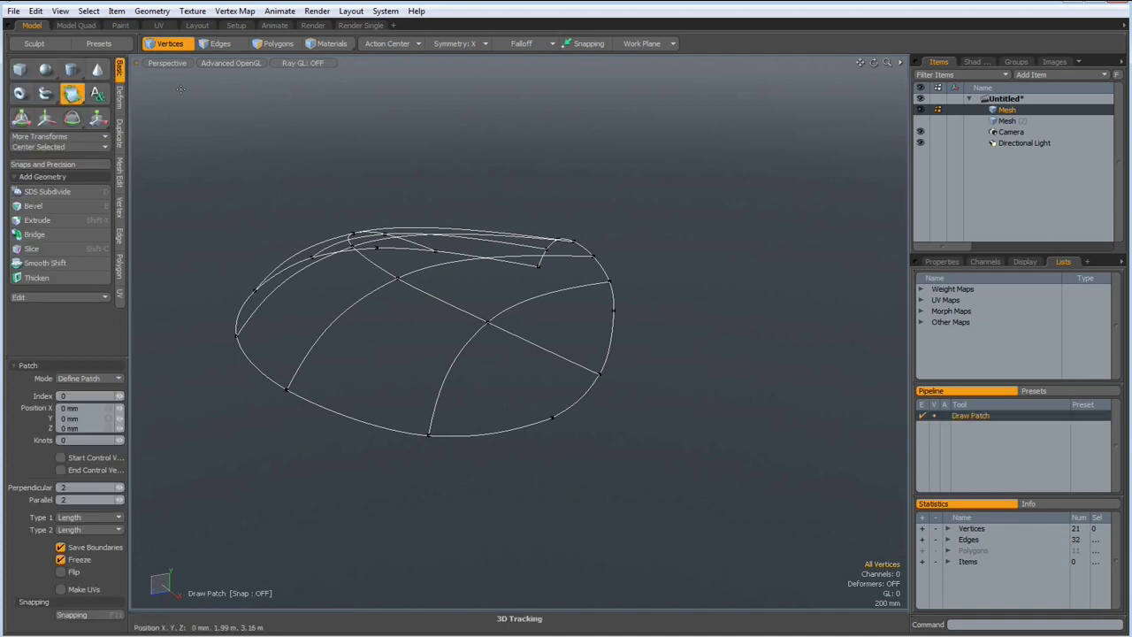
click(521, 382)
alt+drag(600, 445, 546, 447)
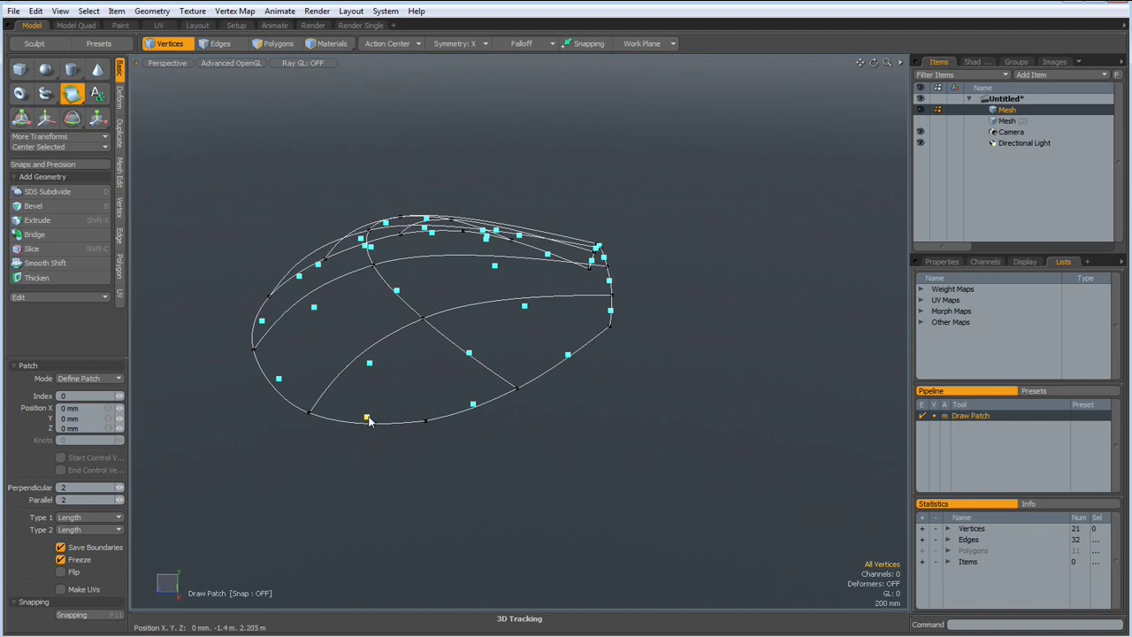
click(368, 419)
click(469, 355)
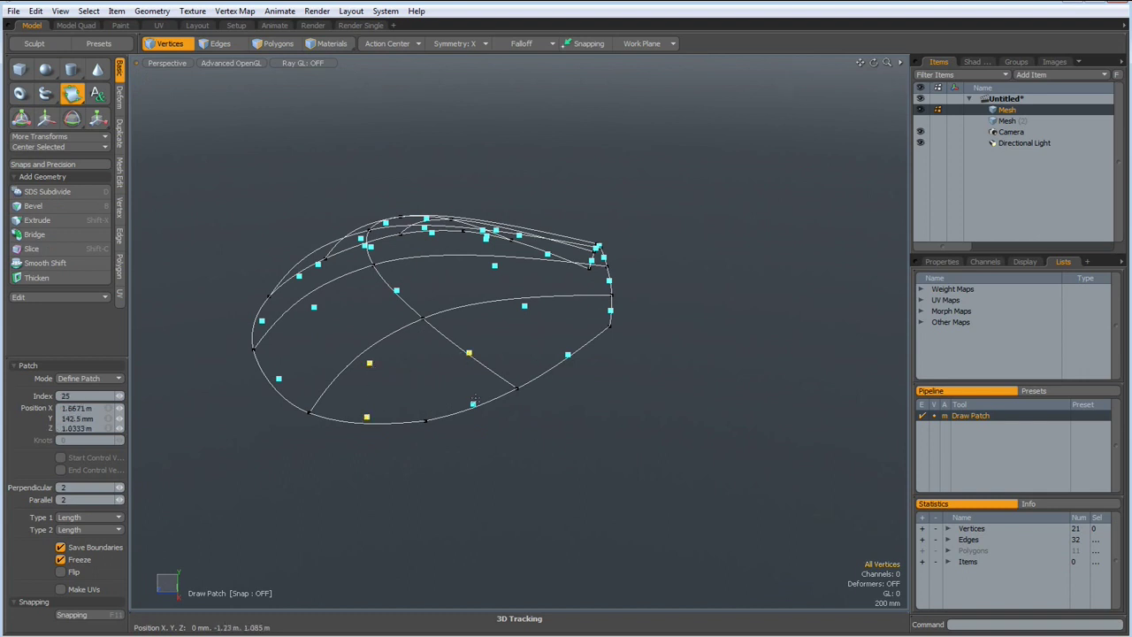
click(474, 405)
click(611, 311)
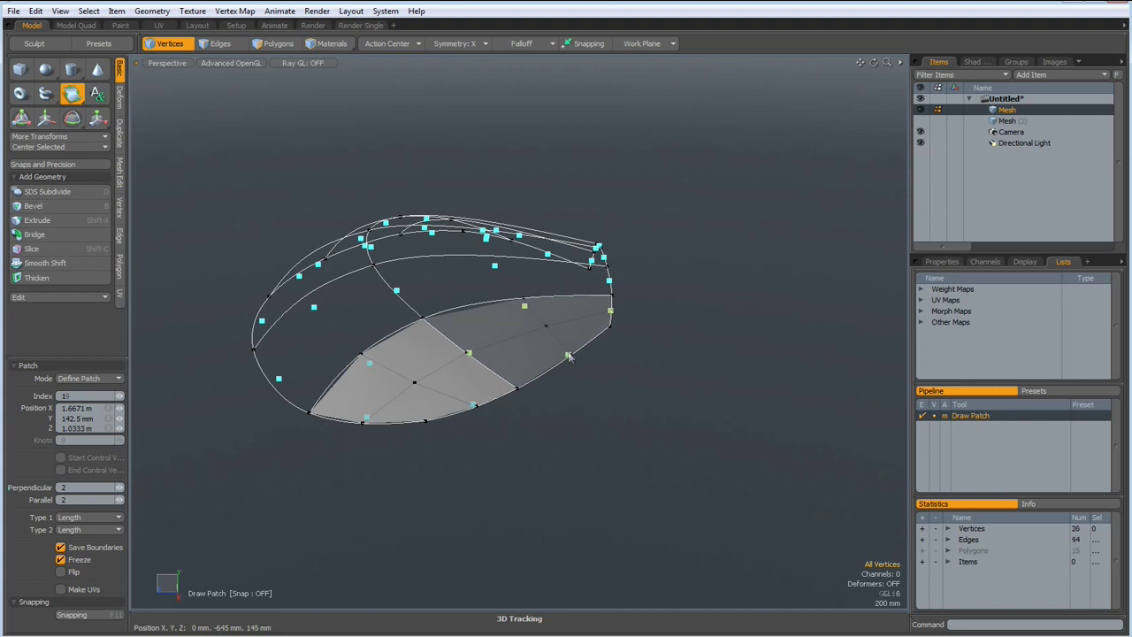
Step: Patch the remaining four cells on that side up to the central curve, and exit the patch tool
click(369, 361)
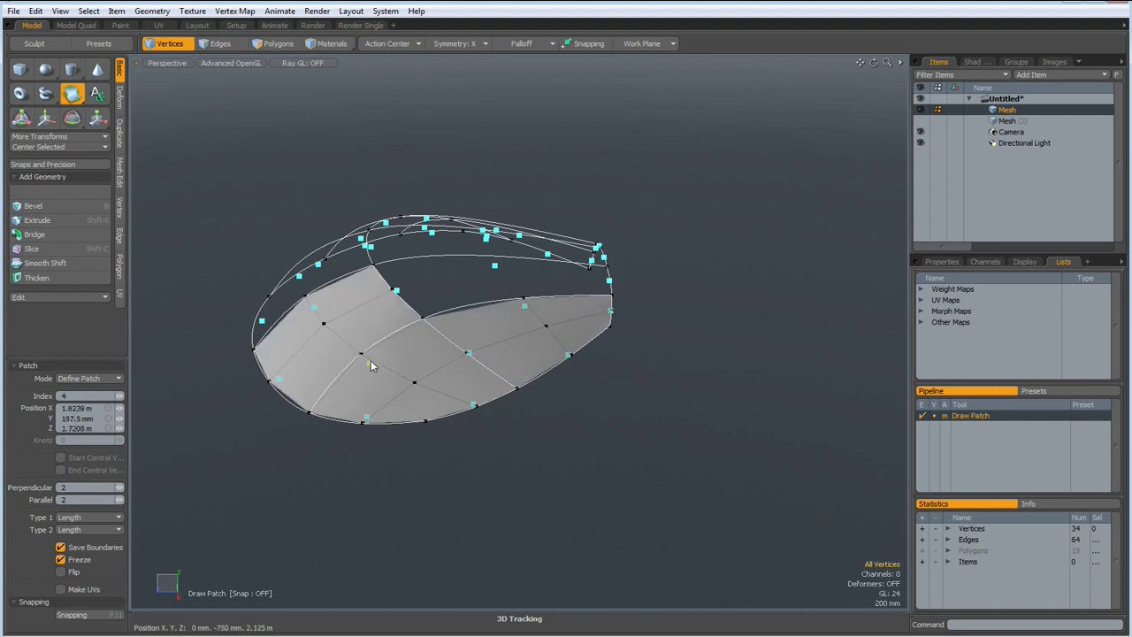
click(609, 281)
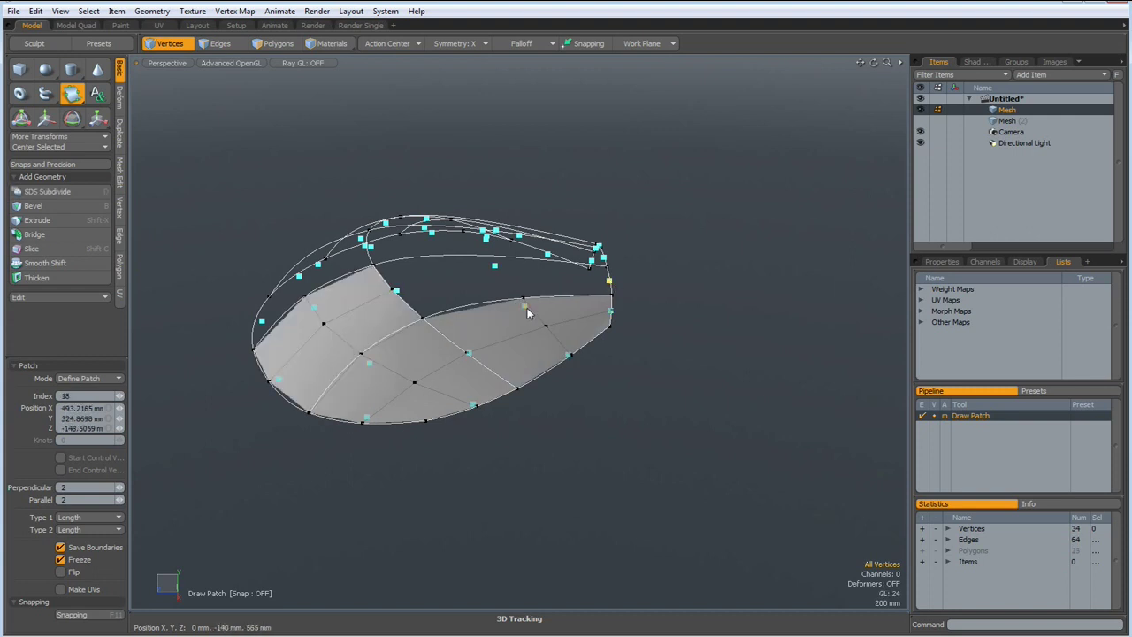
click(496, 266)
alt+drag(358, 274, 469, 336)
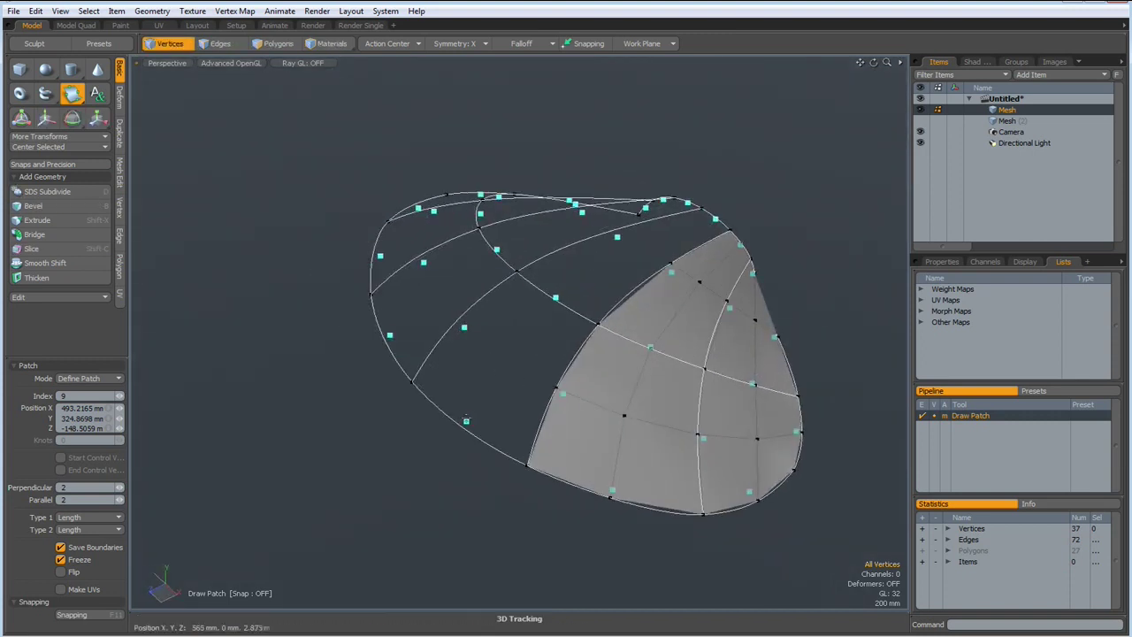
click(556, 297)
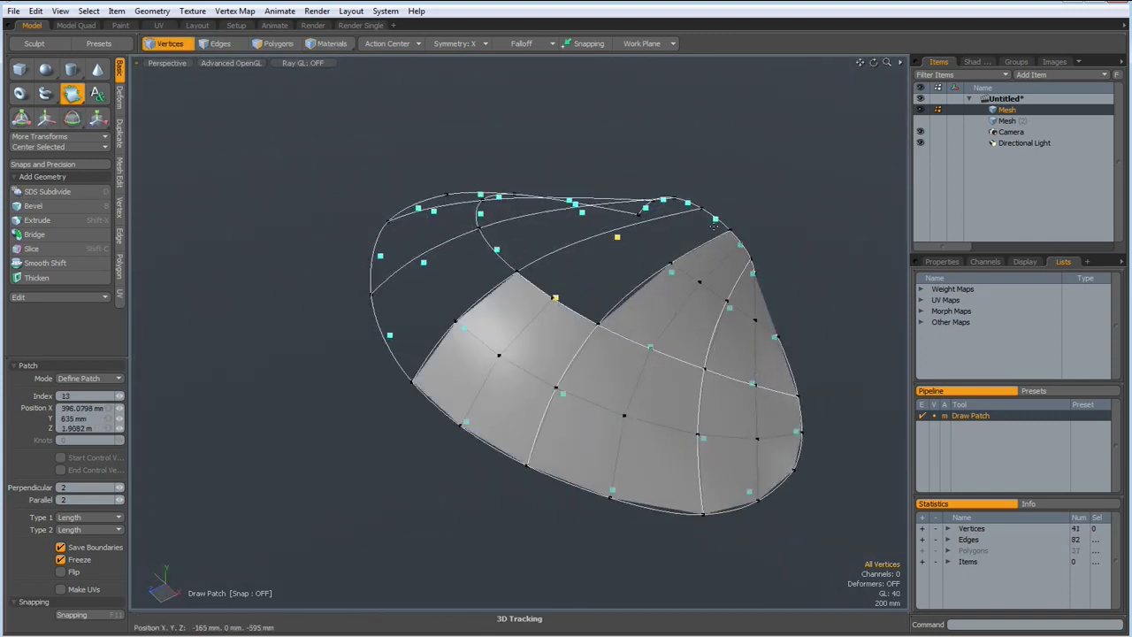
click(714, 221)
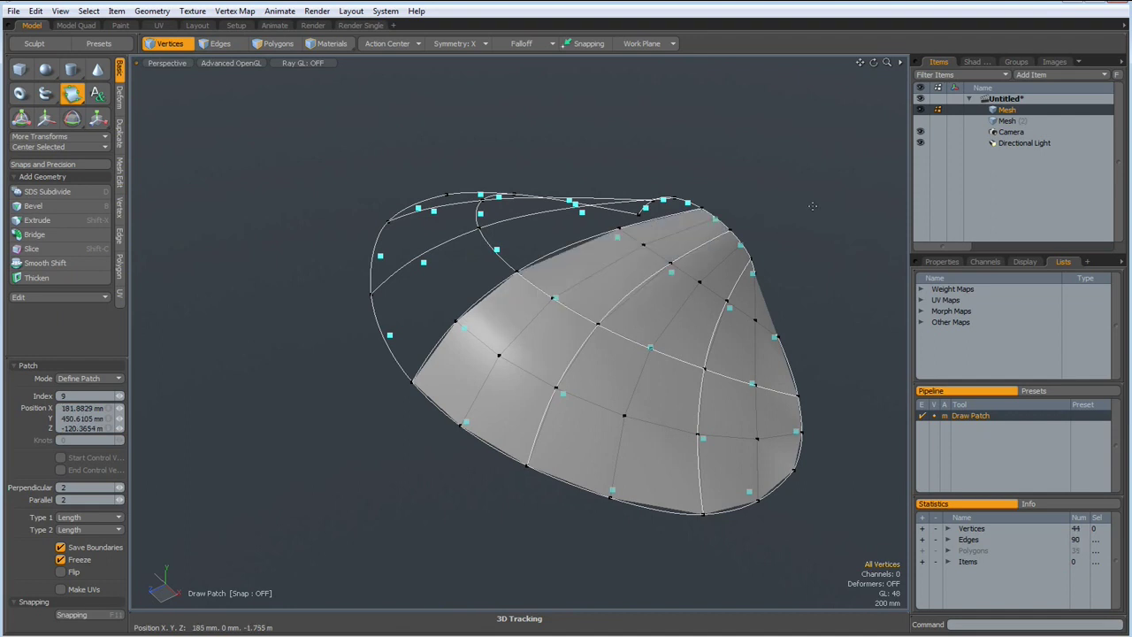
key(space)
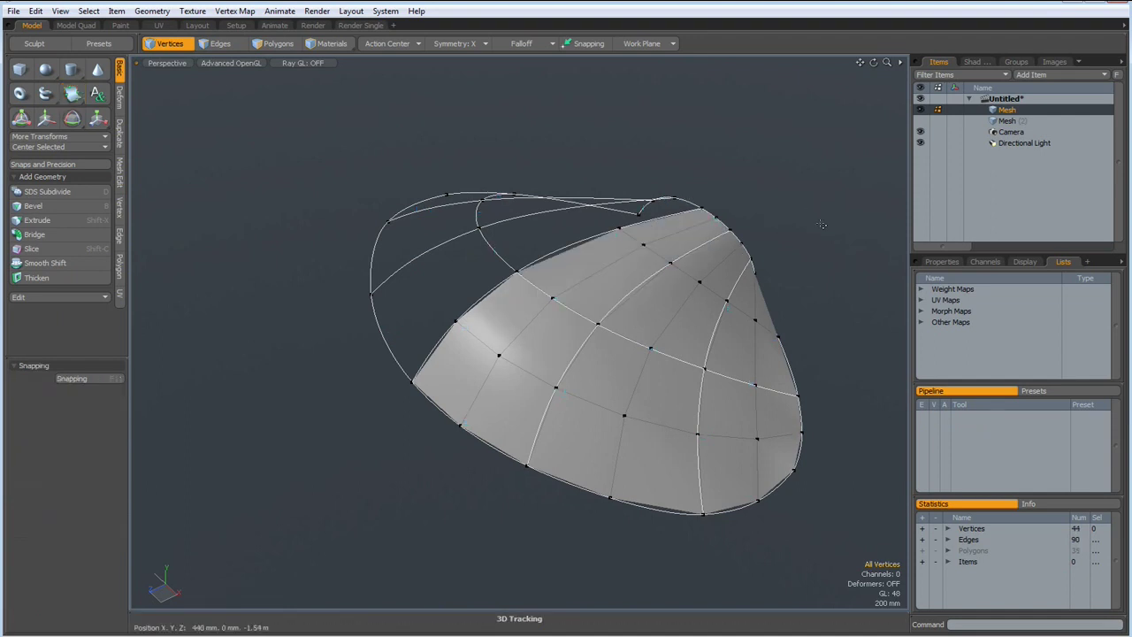
Step: Select only the patch polygons, cut them out of the curve mesh, and paste them into the Mesh (2) item
alt+drag(807, 271, 636, 269)
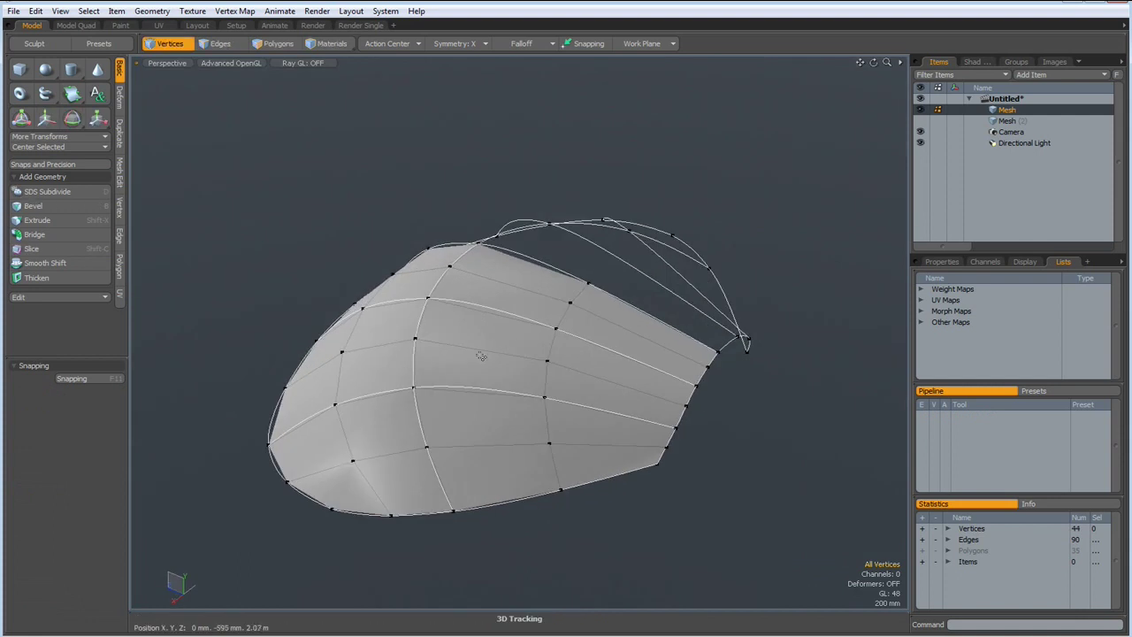
key(3)
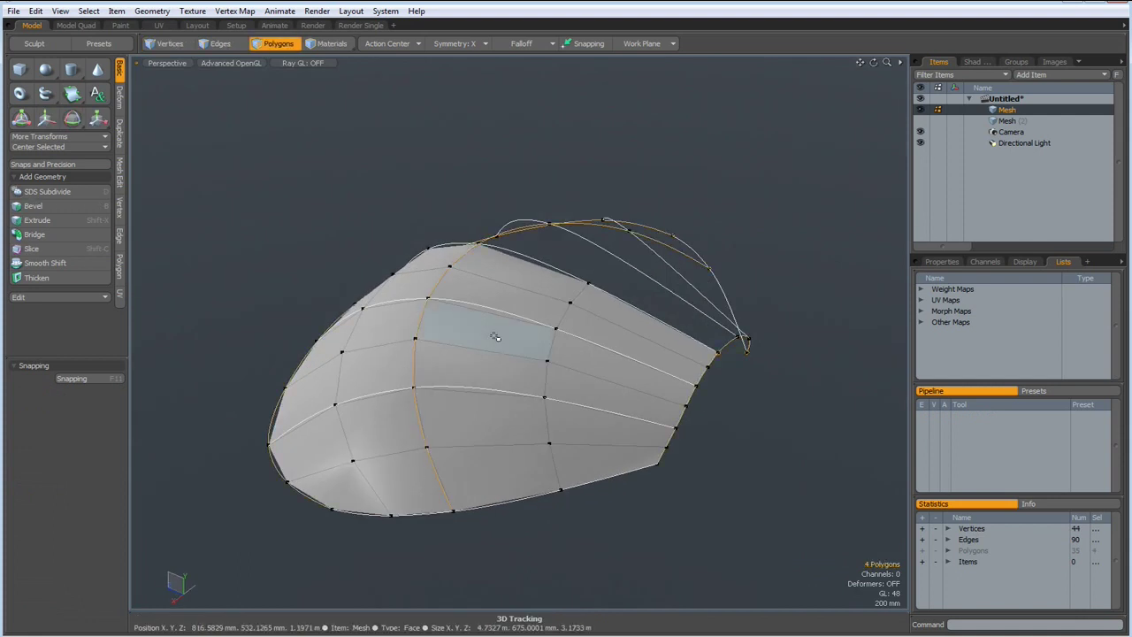
right_click(494, 336)
click(576, 378)
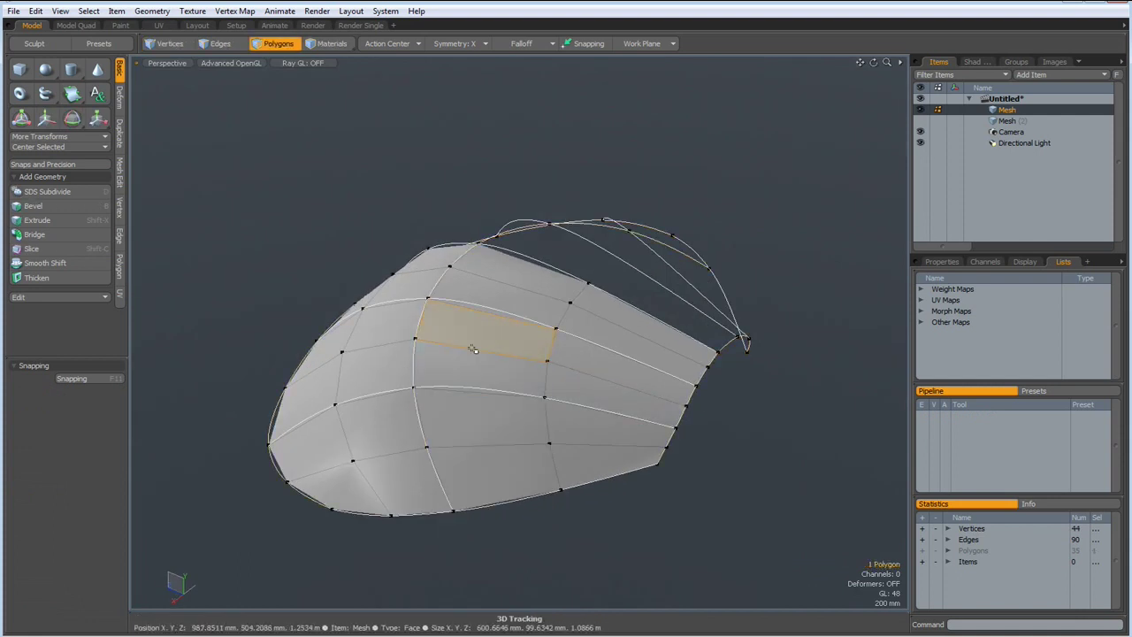
key(bracketleft)
key(Delete)
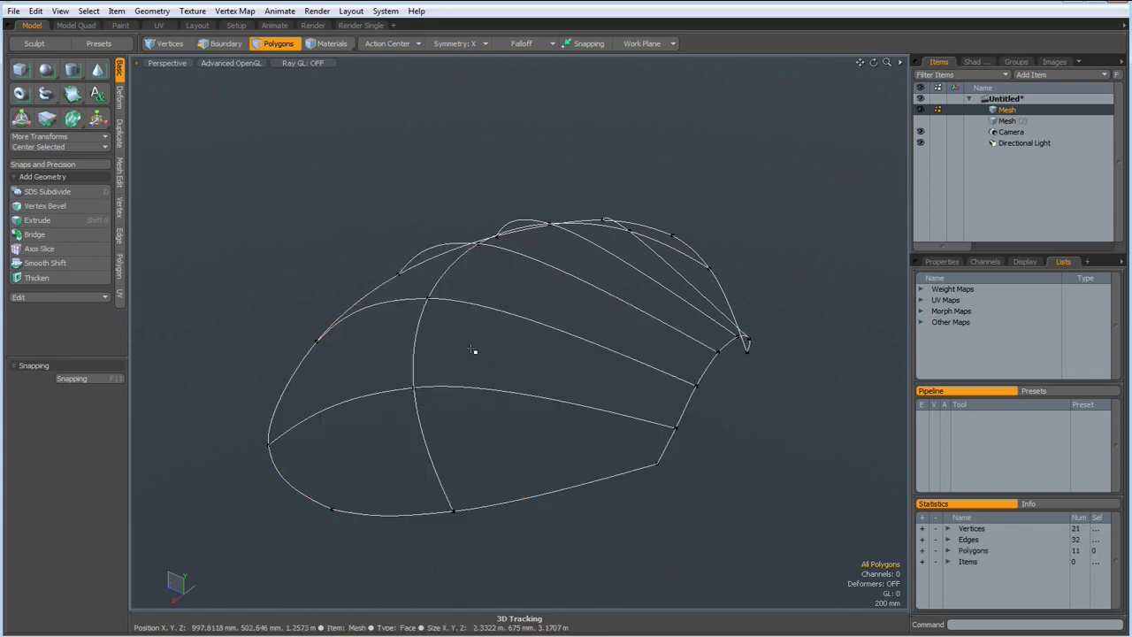
click(999, 121)
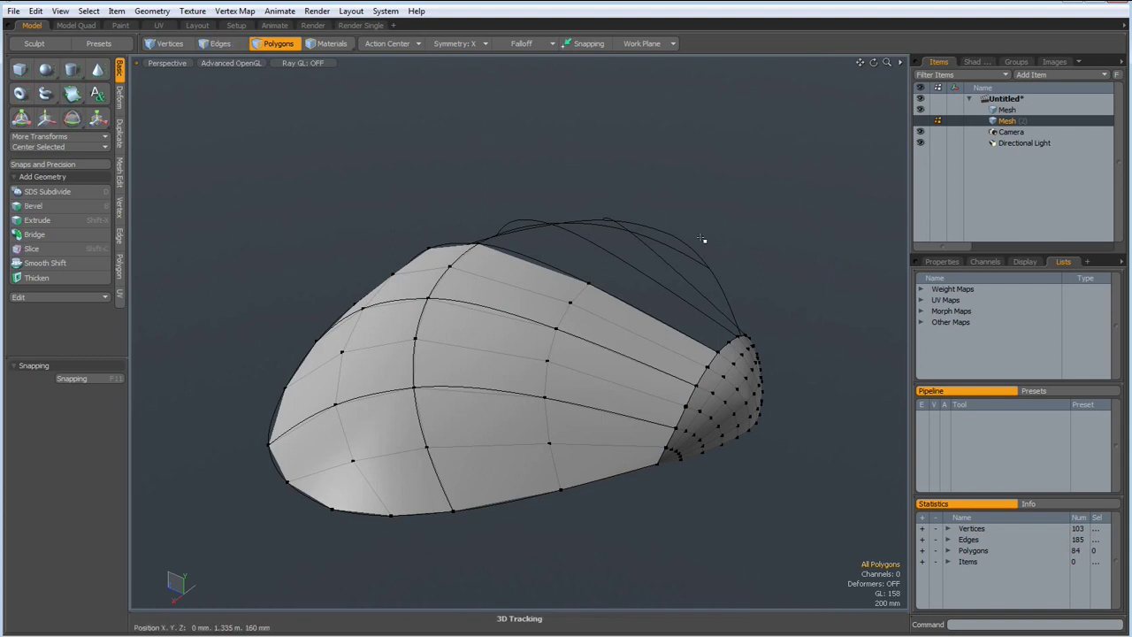
Step: Hide the curve mesh item and turn off the vertex display in the Perspective view
alt+drag(745, 296, 798, 214)
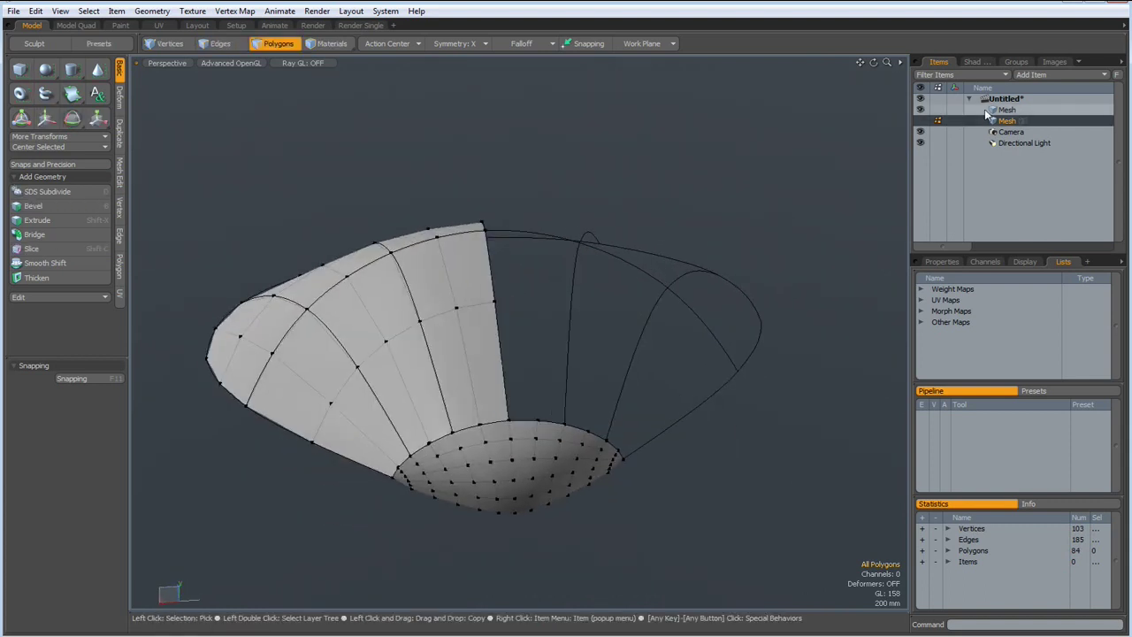
click(919, 109)
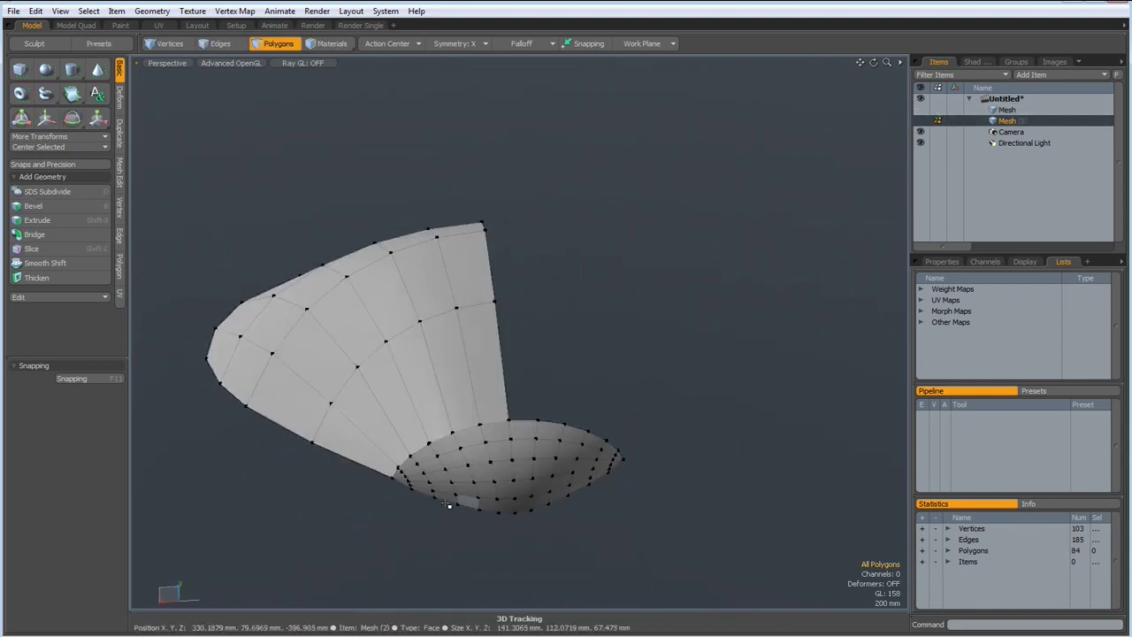
mouse_move(451, 503)
alt+mouse_down()
mouse_move(456, 470)
mouse_move(465, 486)
alt+mouse_up()
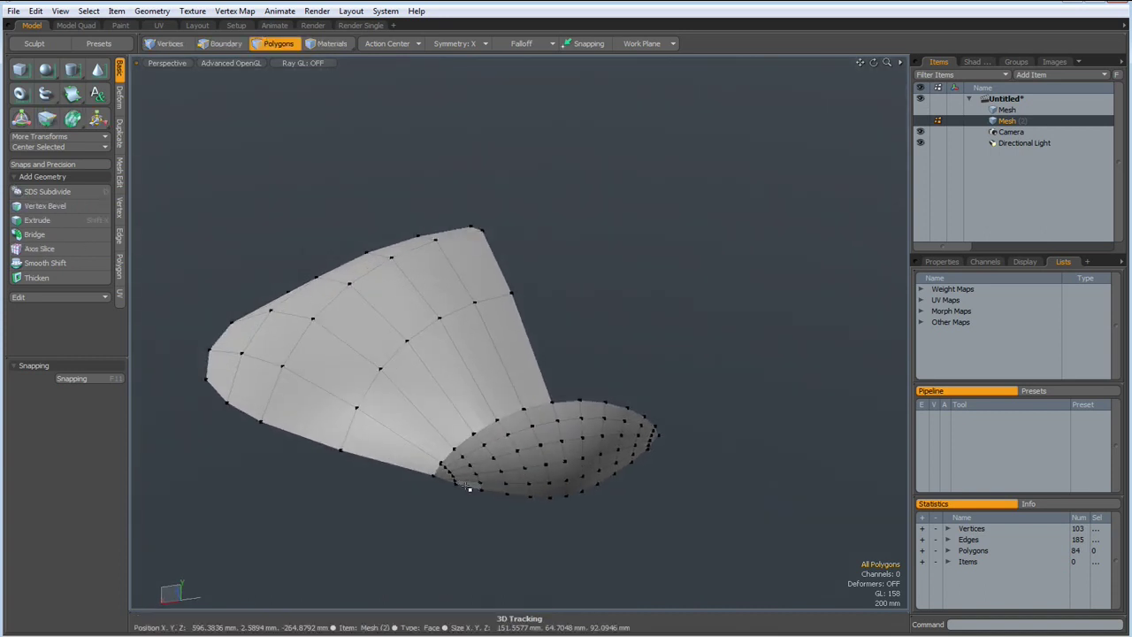
key(ctrl+3)
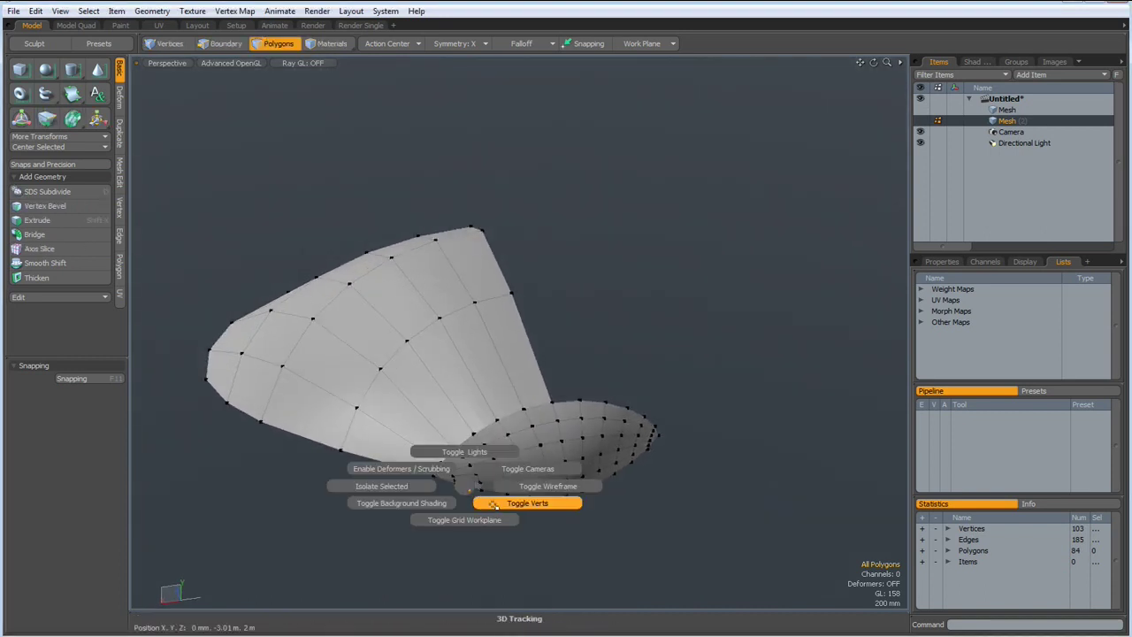
click(564, 501)
alt+drag(581, 495, 558, 469)
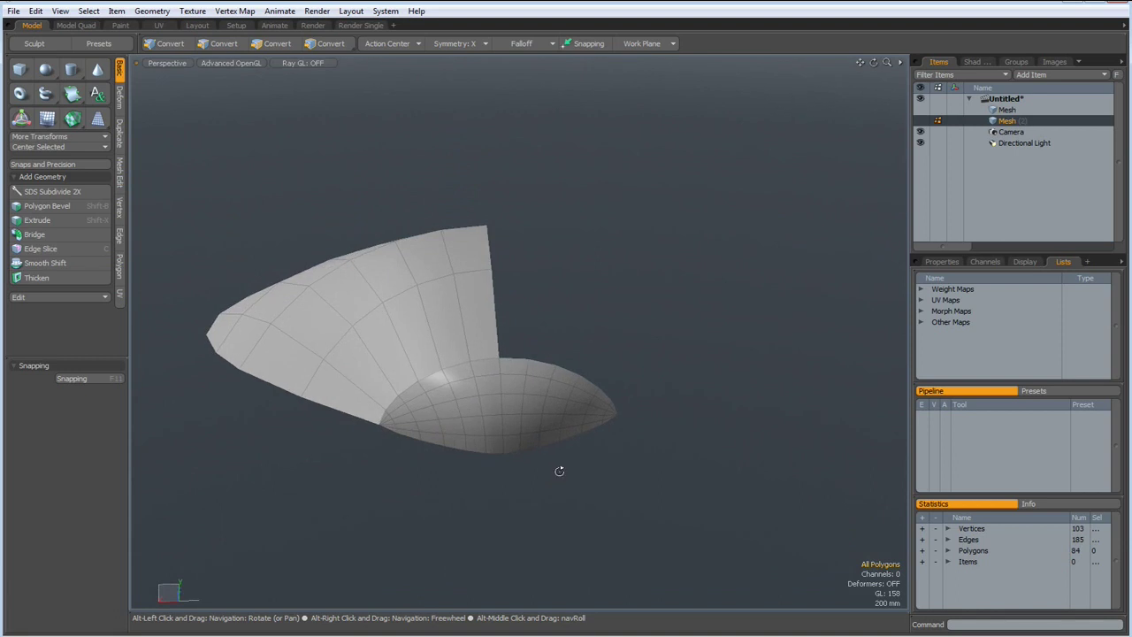
Step: Turn symmetry off and delete the half of the small end surface that lies beyond the centre line
key(3)
drag(522, 356, 517, 447)
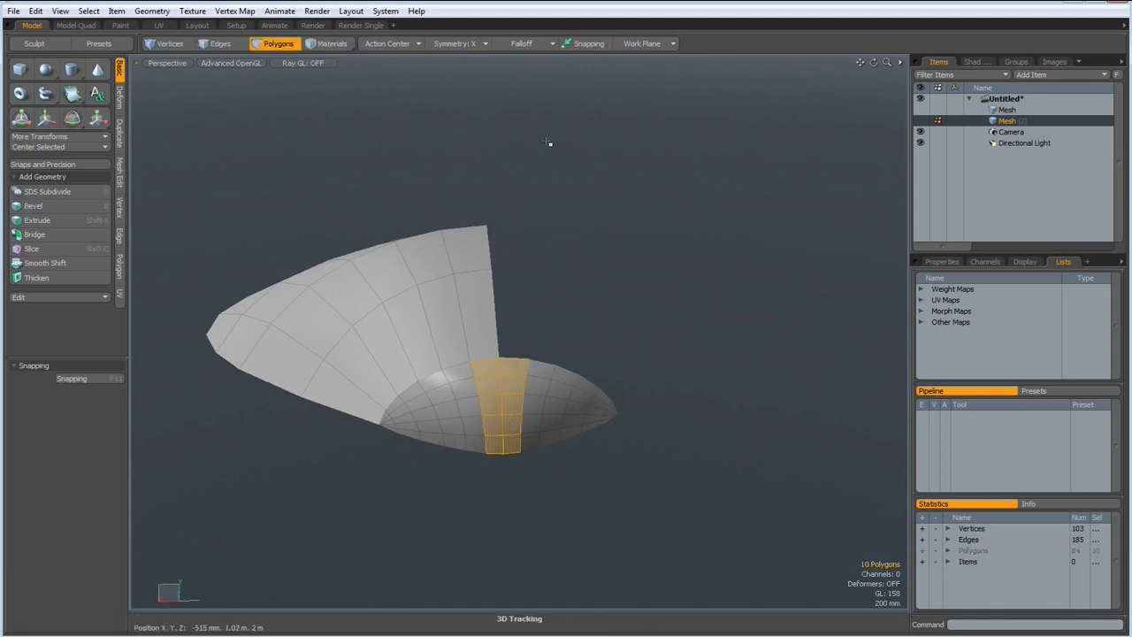
click(459, 44)
click(458, 33)
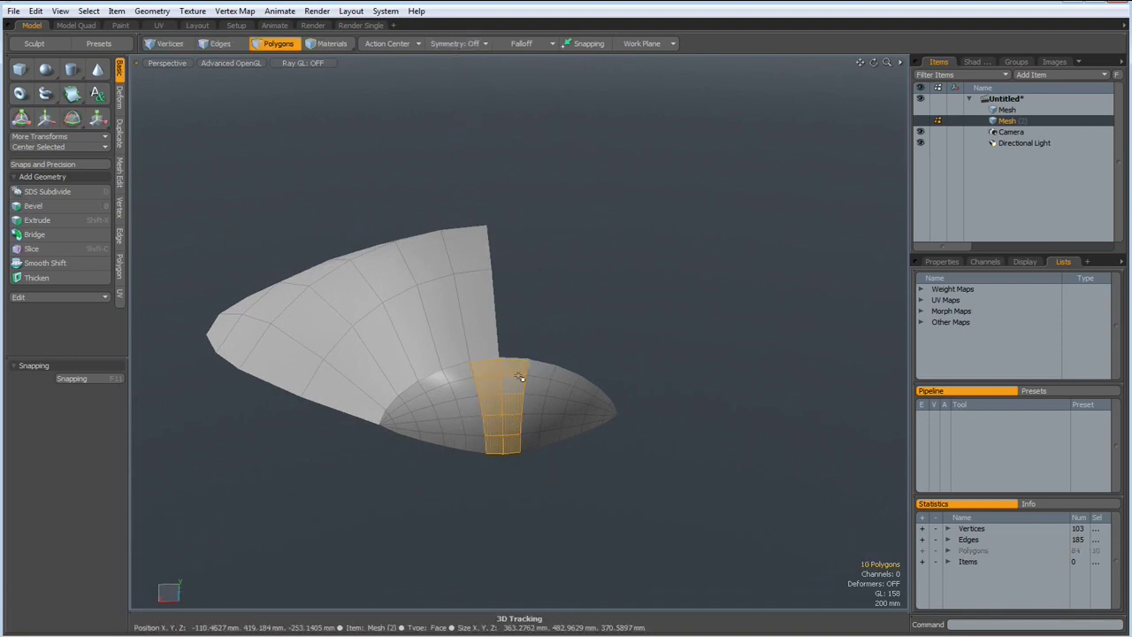
drag(519, 362, 515, 404)
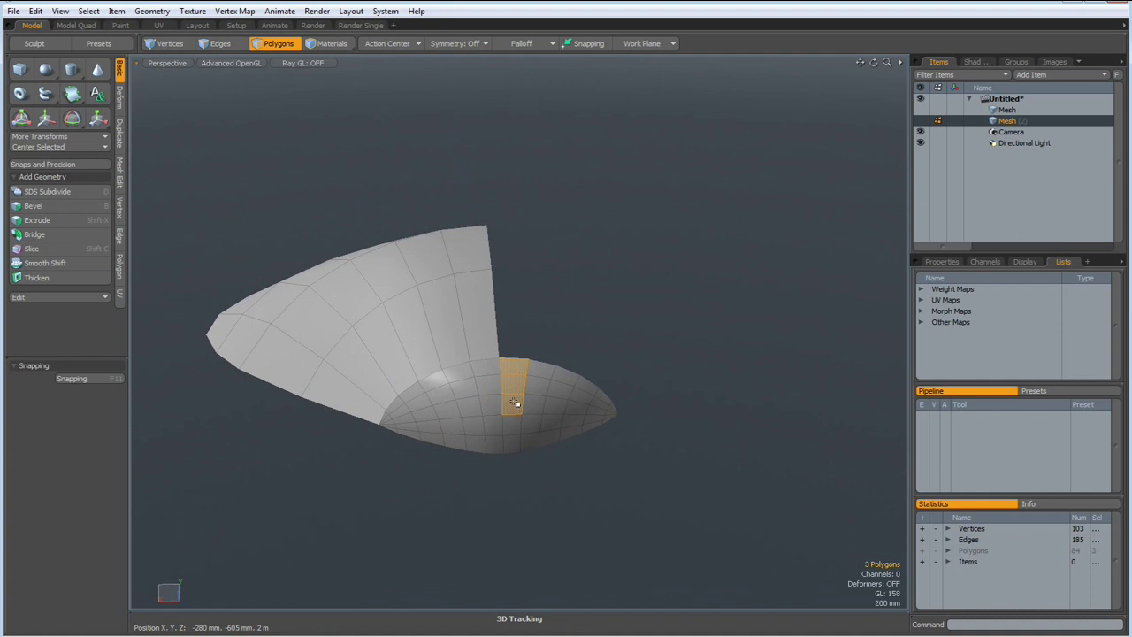
key(l)
key(Delete)
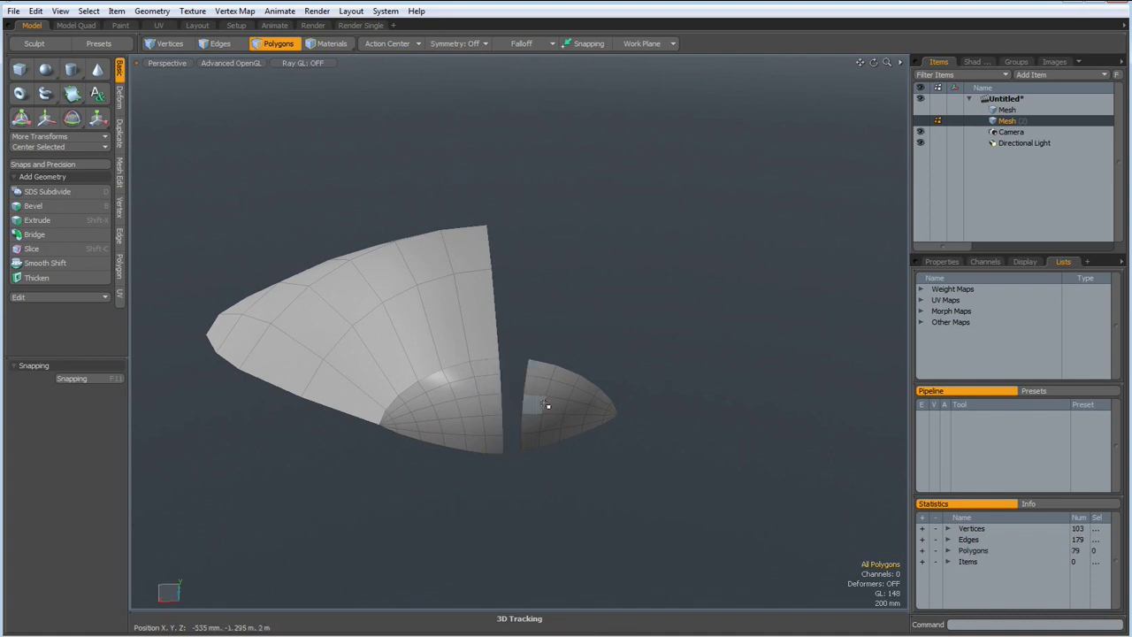
double_click(537, 404)
key(Delete)
Step: Join the first three pairs of coincident vertices along the seam between the two surfaces, starting at the lower corner
alt+drag(544, 402, 486, 376)
scroll(622, 330, up, 3)
scroll(619, 336, up, 3)
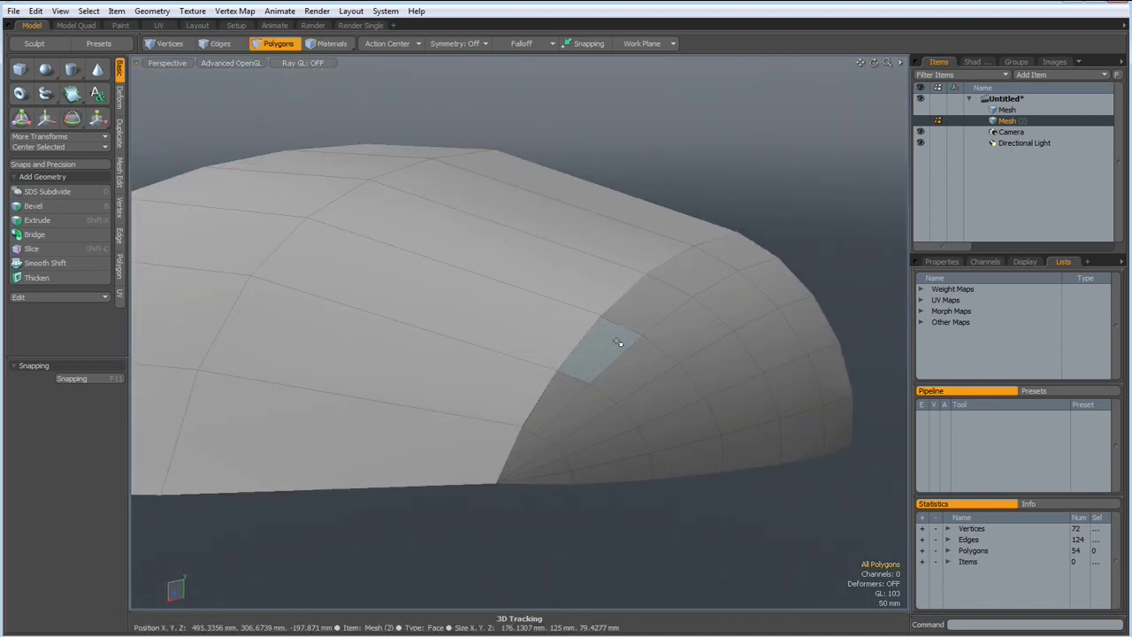
key(1)
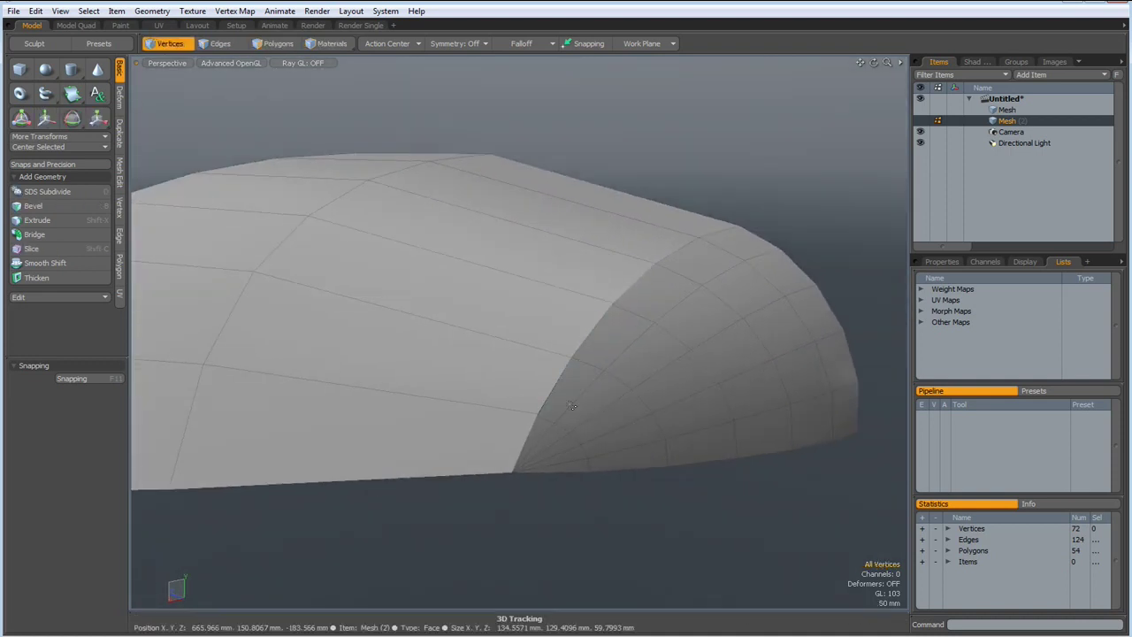
click(527, 483)
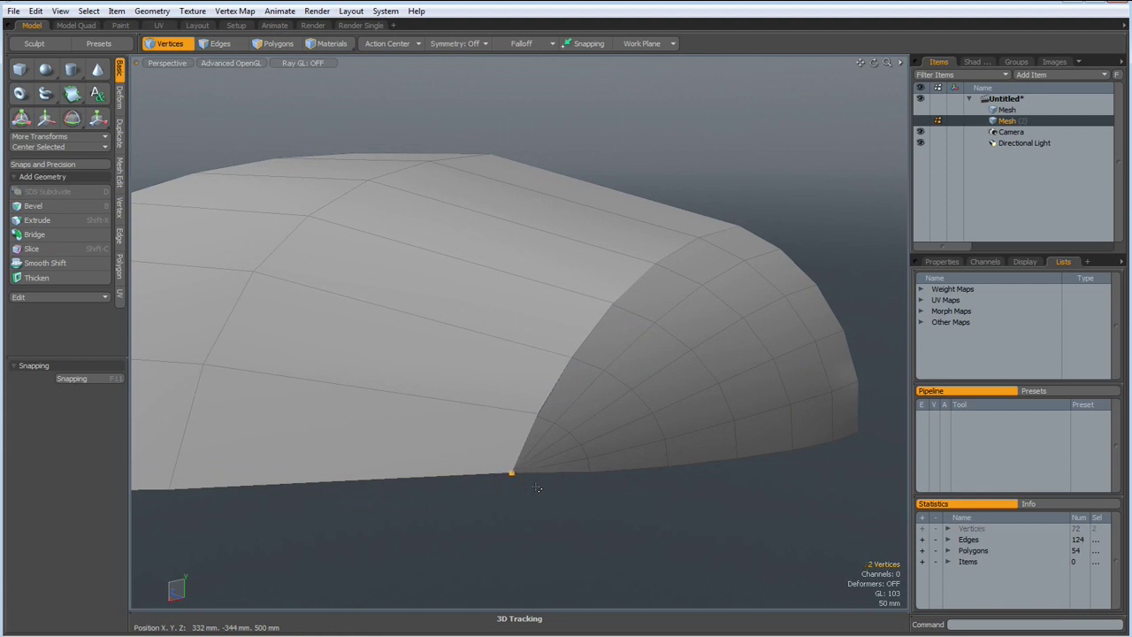
key(Home)
right_drag(513, 397, 559, 428)
drag(559, 428, 560, 429)
key(BackSpace)
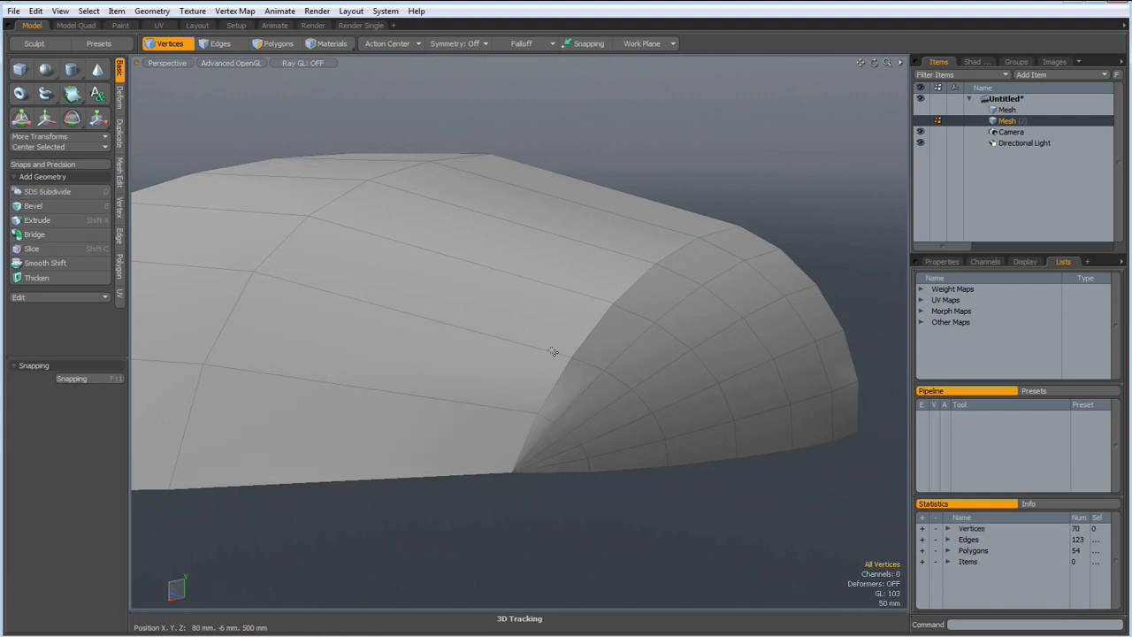
drag(590, 364, 590, 365)
key(BackSpace)
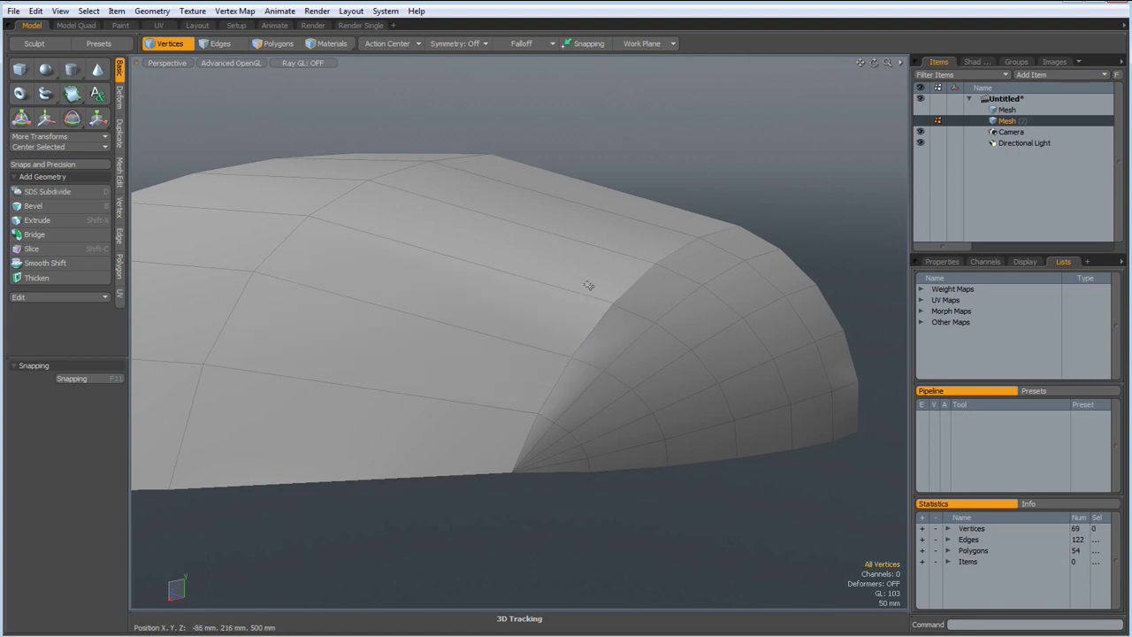
Step: Join the remaining four seam vertex pairs up to the centre line
drag(590, 285, 637, 328)
key(BackSpace)
drag(637, 242, 674, 281)
key(BackSpace)
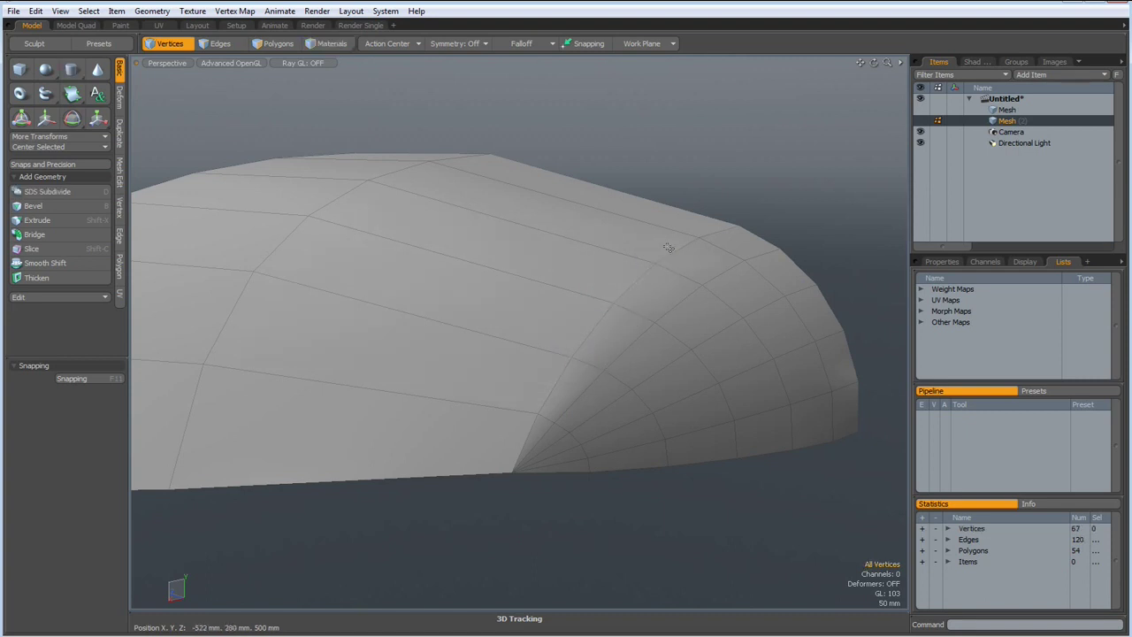
drag(686, 220, 712, 253)
key(BackSpace)
drag(726, 208, 752, 237)
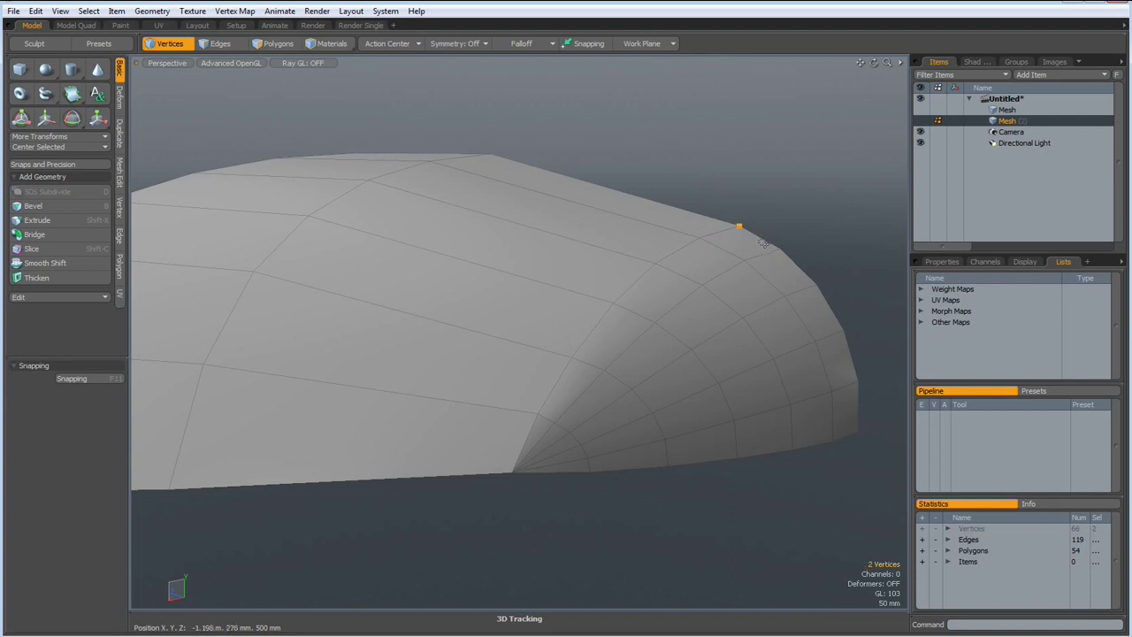
key(BackSpace)
Step: Select all vertices along the centre line in the Top view and set their X position to 0 mm
alt+drag(566, 291, 533, 309)
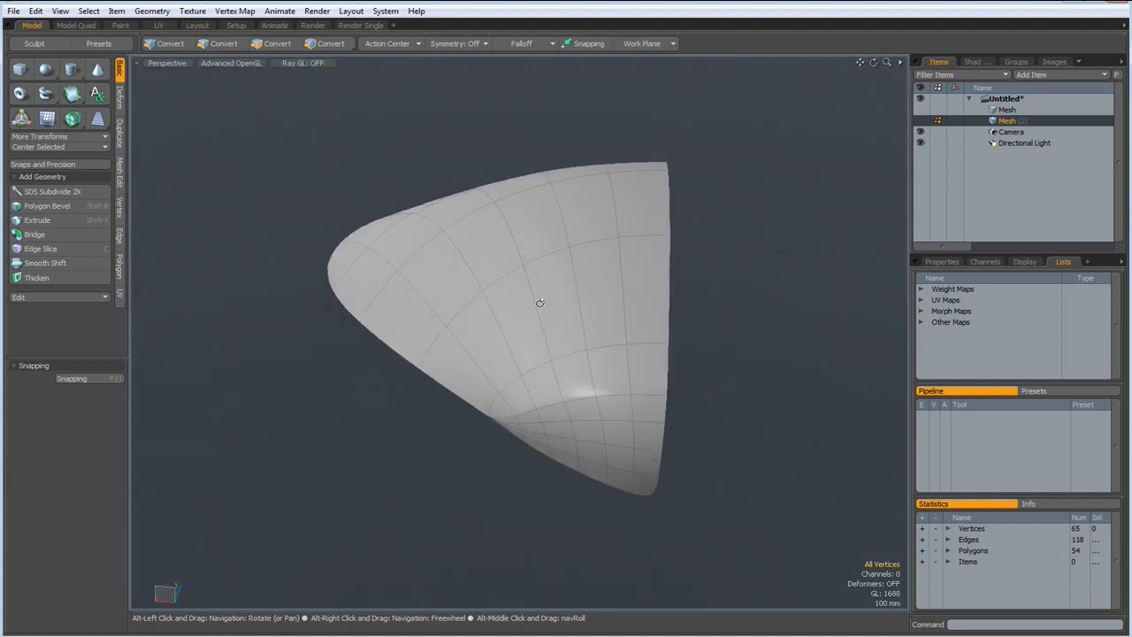
key(KP_1)
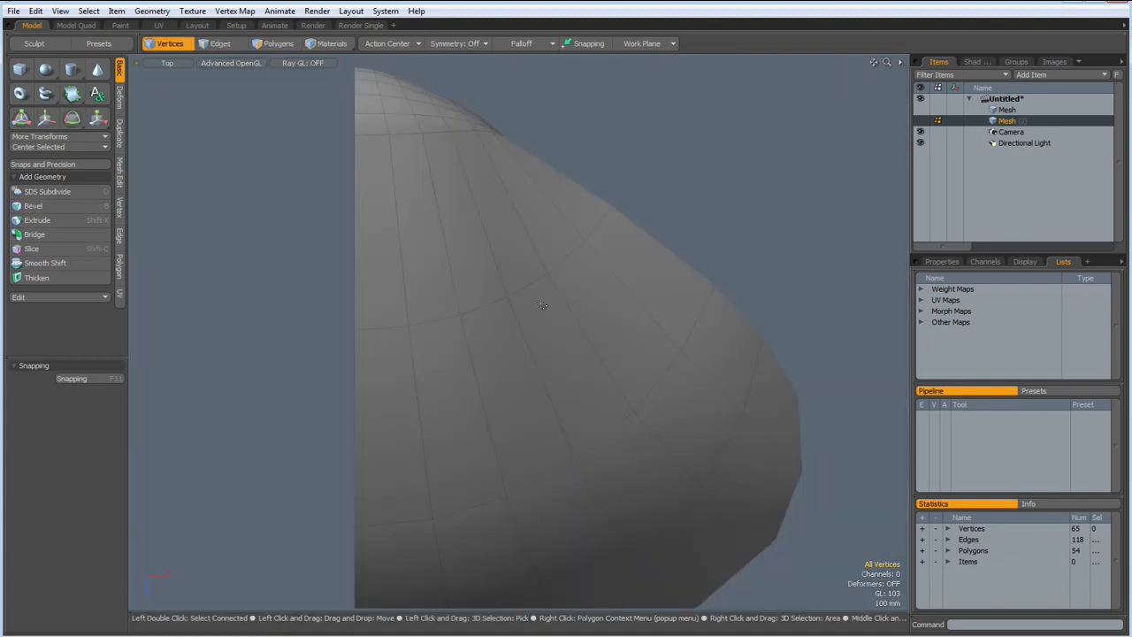
scroll(558, 301, down, 2)
alt+drag(513, 361, 558, 354)
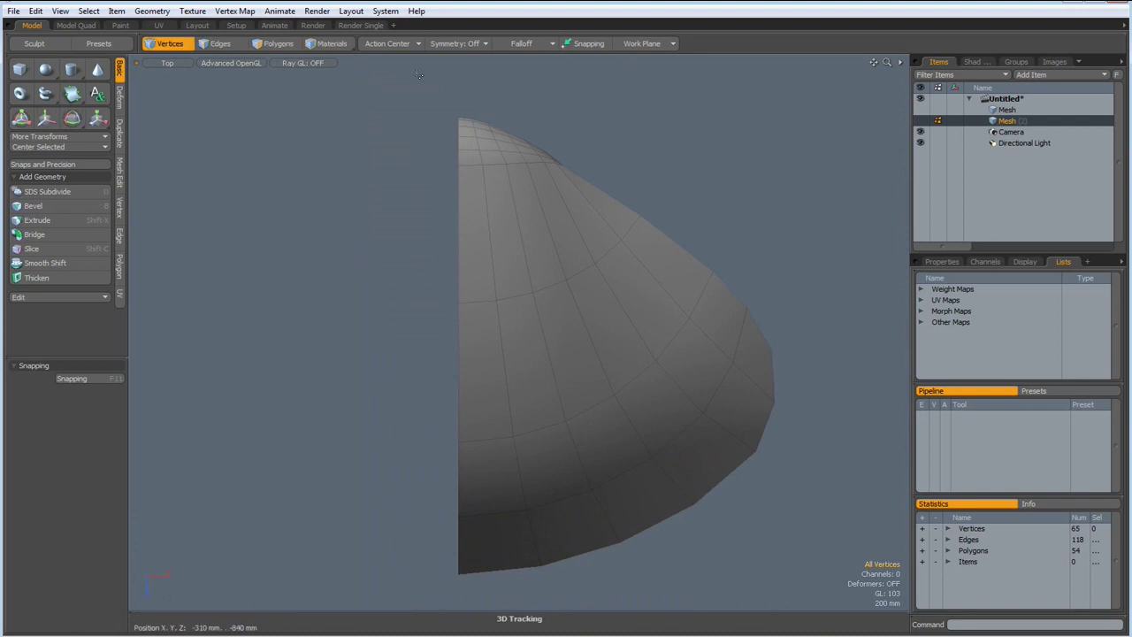
mouse_move(271, 95)
right_down()
mouse_move(444, 101)
mouse_move(461, 590)
right_up()
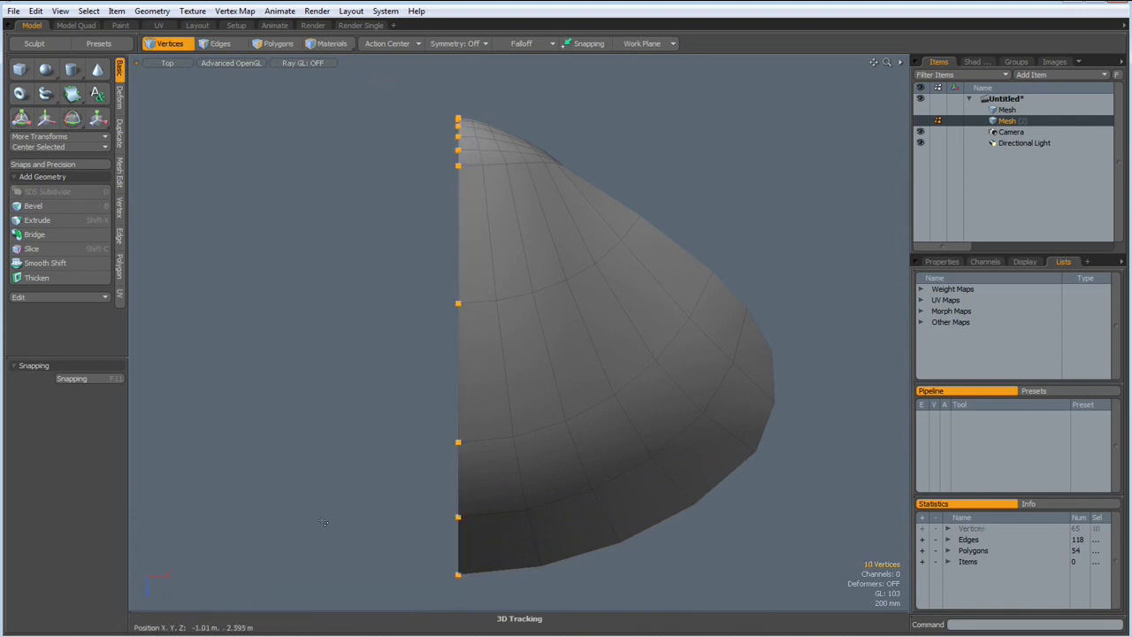
click(119, 208)
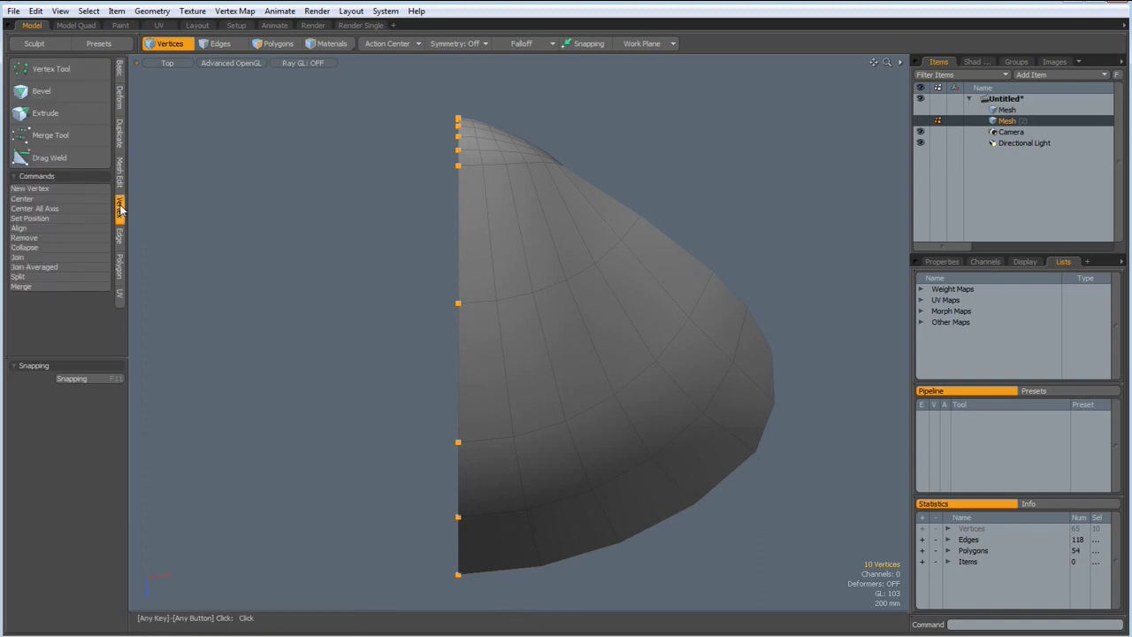
click(56, 218)
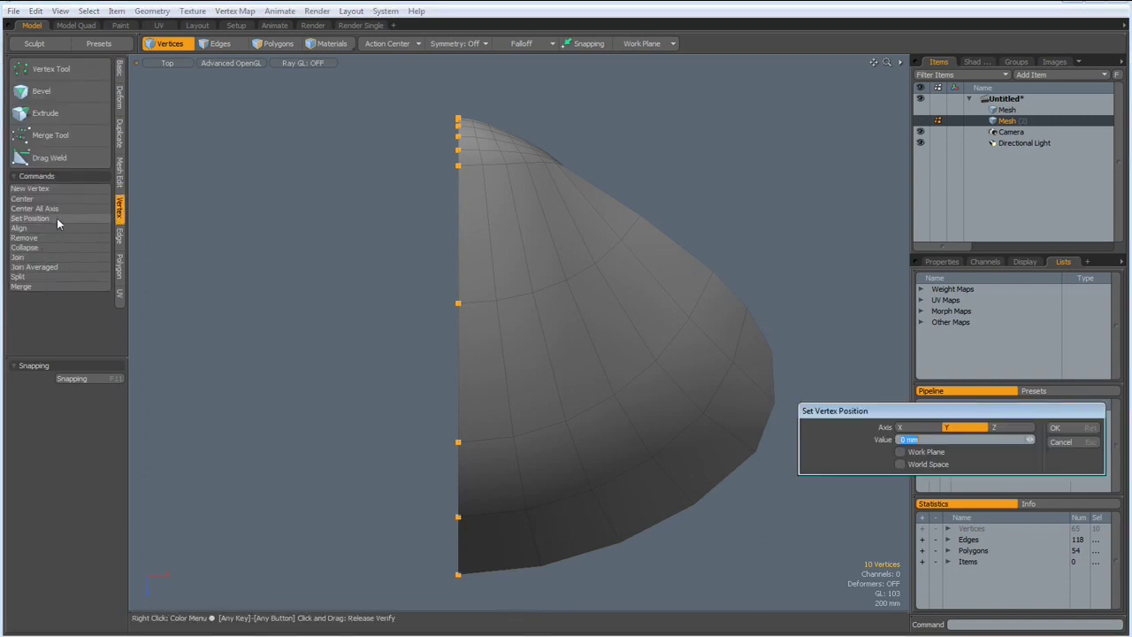
click(919, 430)
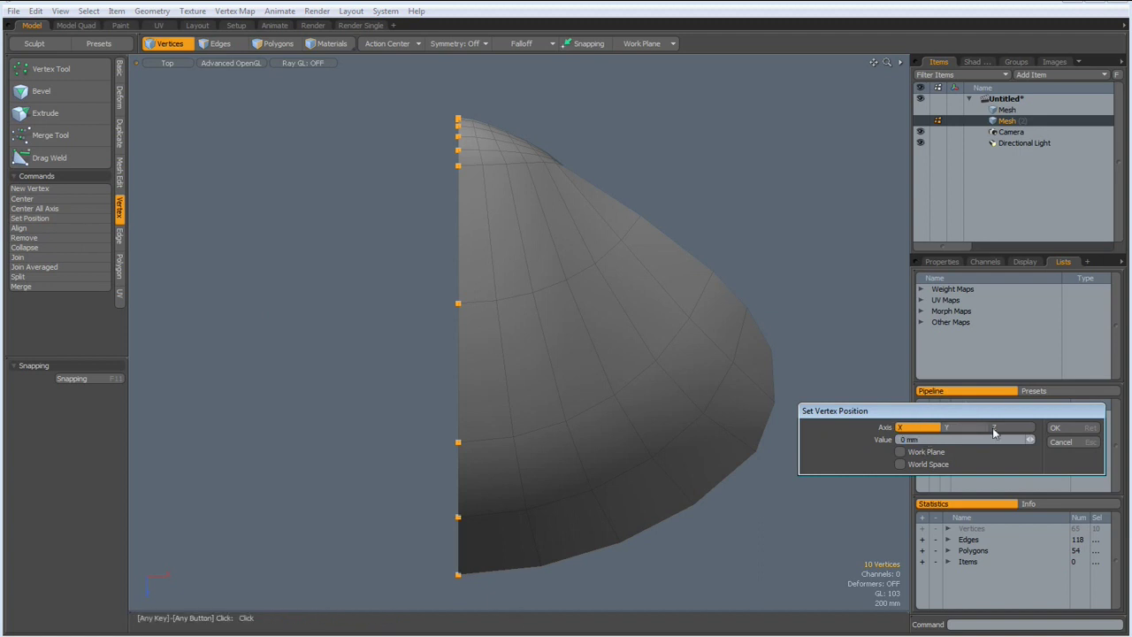
click(1070, 428)
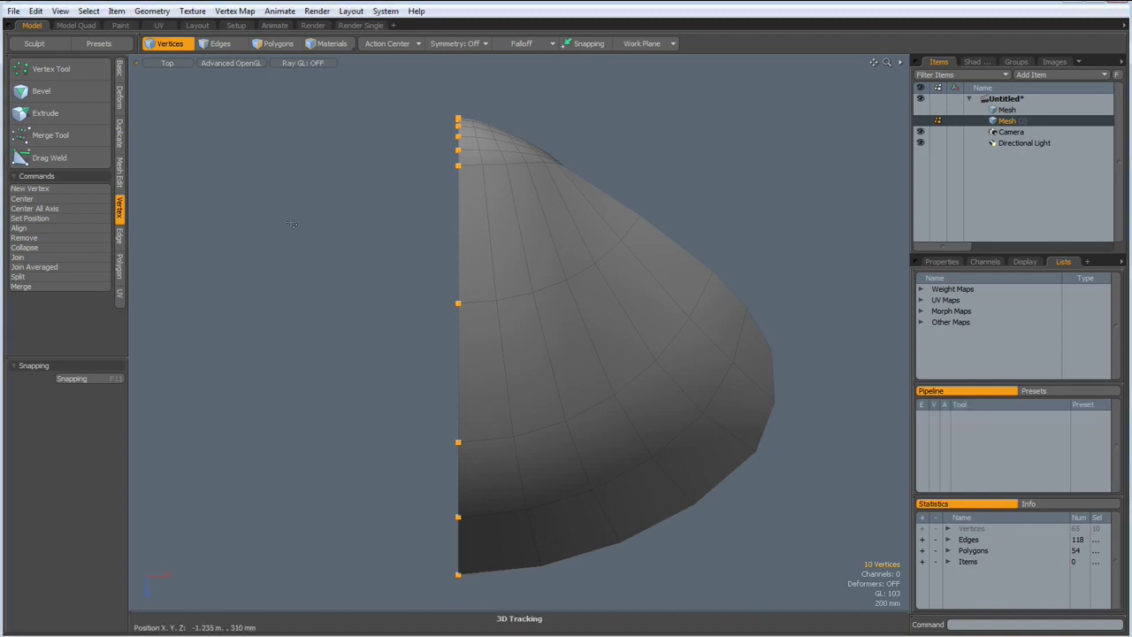
Step: Mirror the half surface across the X axis with its centre at 0 mm
key(2)
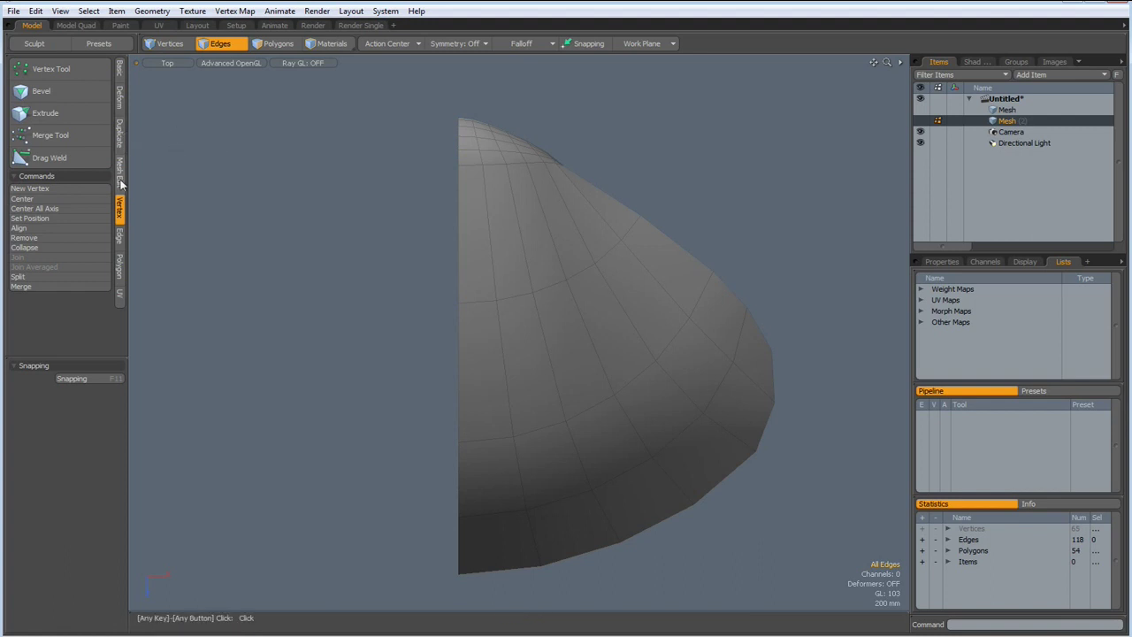
click(120, 133)
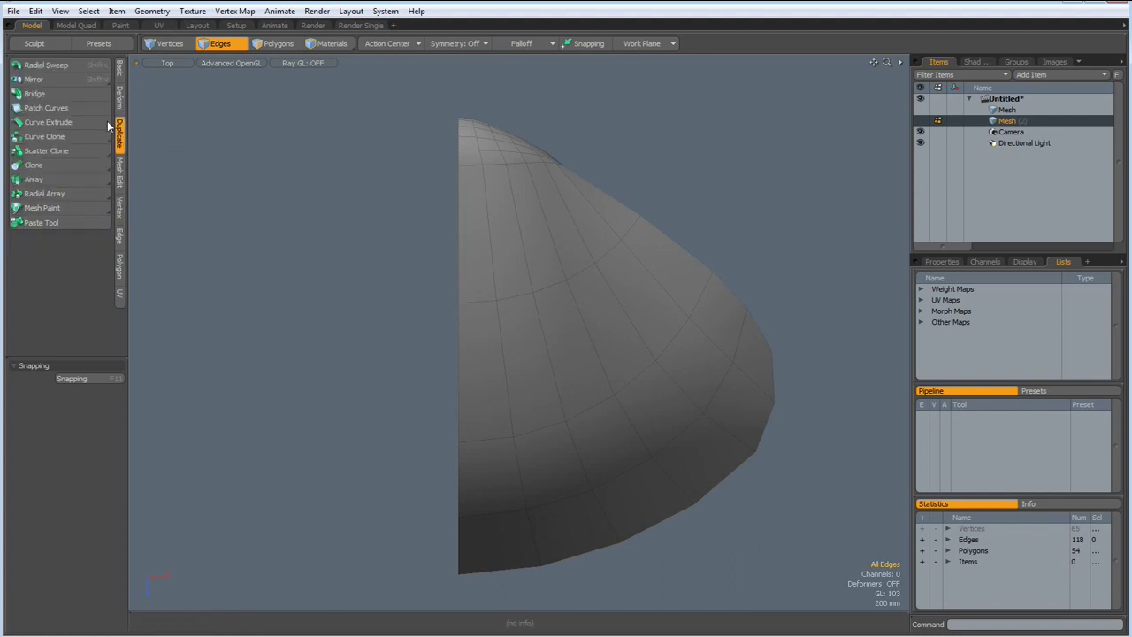
click(35, 80)
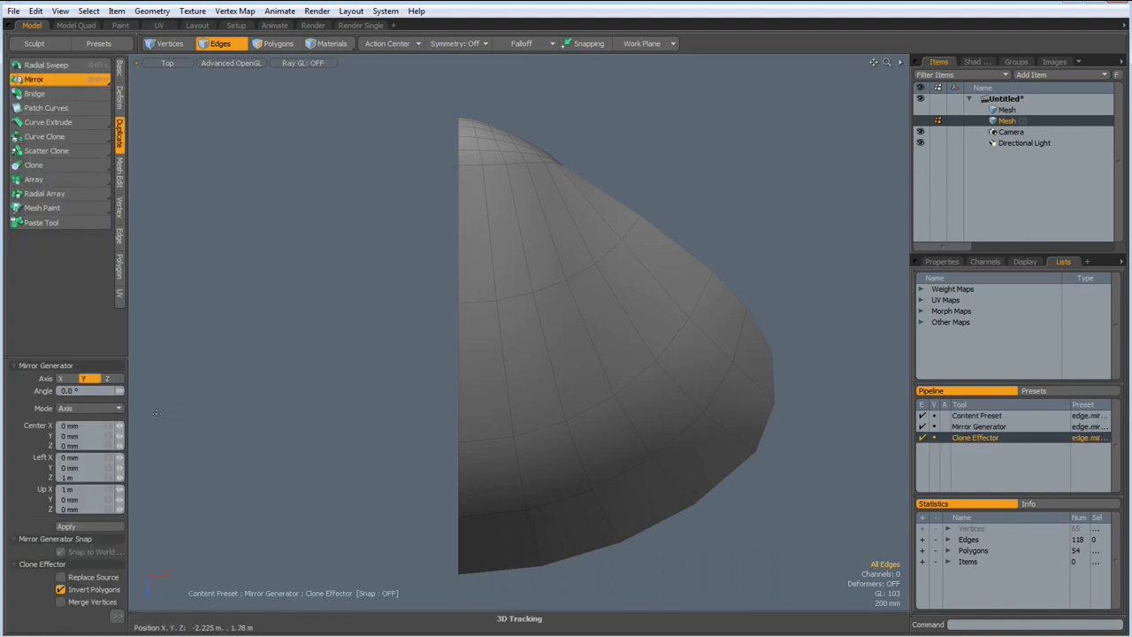
click(77, 525)
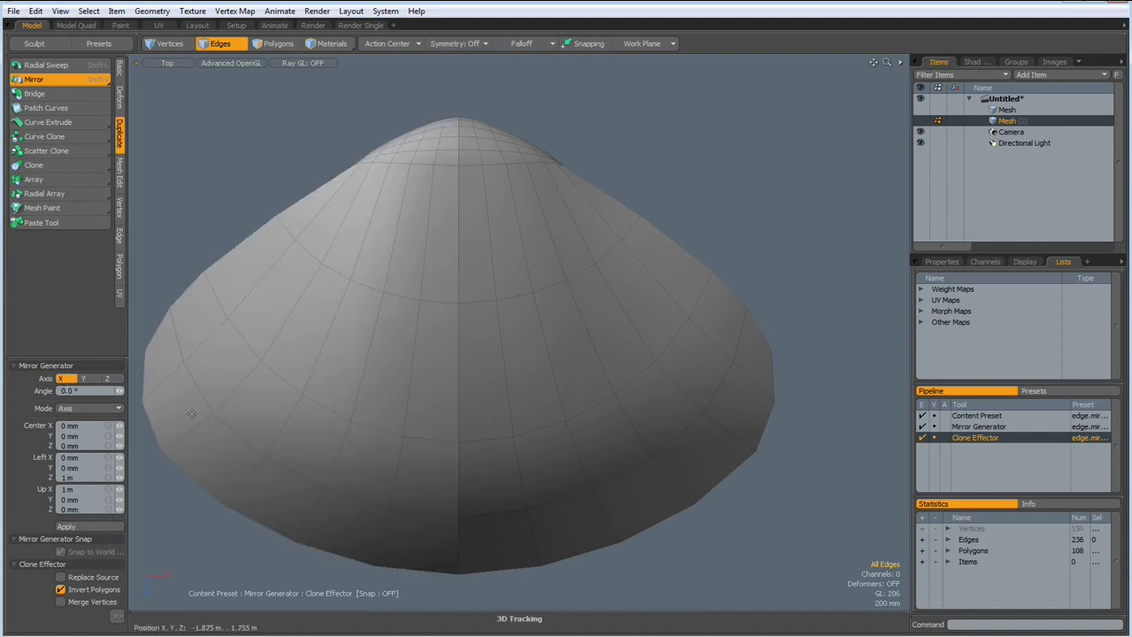
Step: Merge the duplicate vertices along the mirrored centre seam using the Automatic range
click(121, 207)
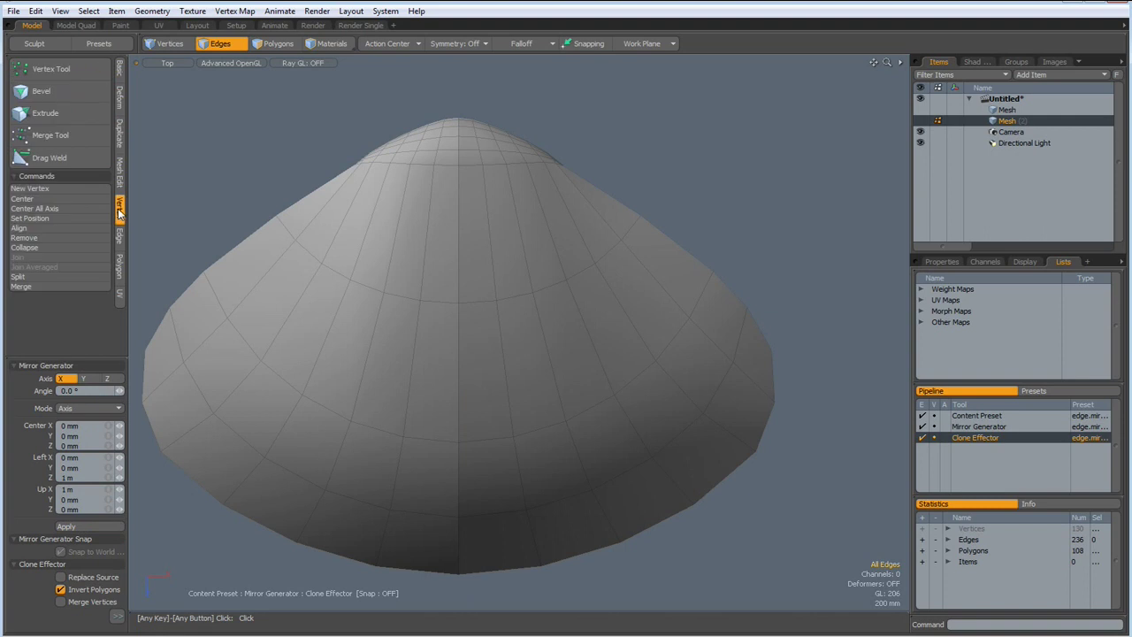
click(44, 286)
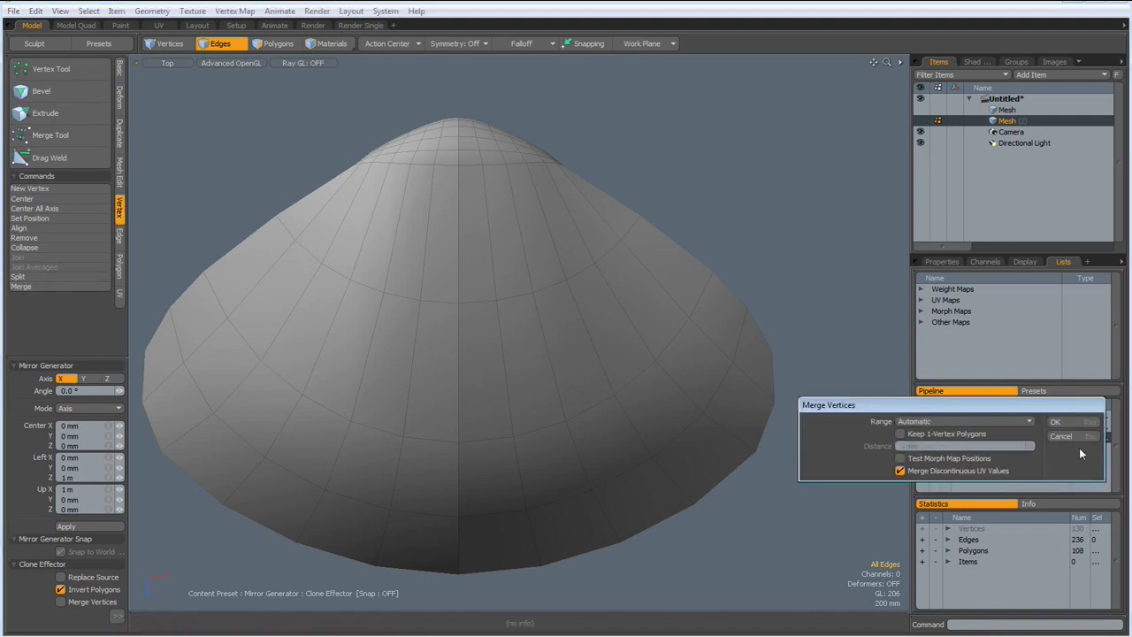
click(1055, 422)
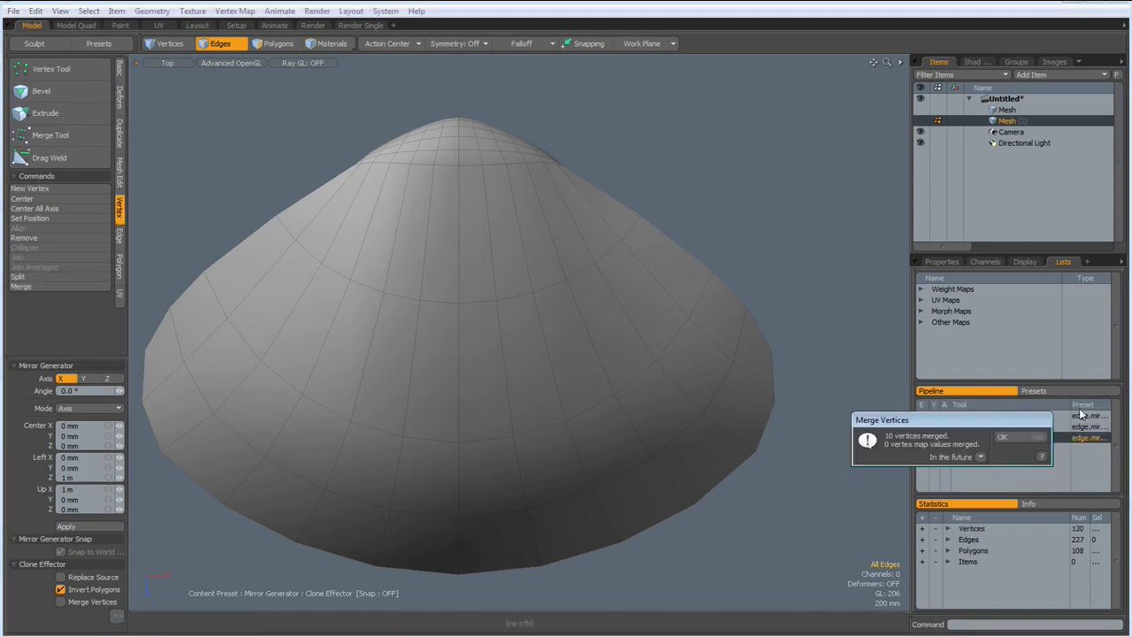
click(1017, 434)
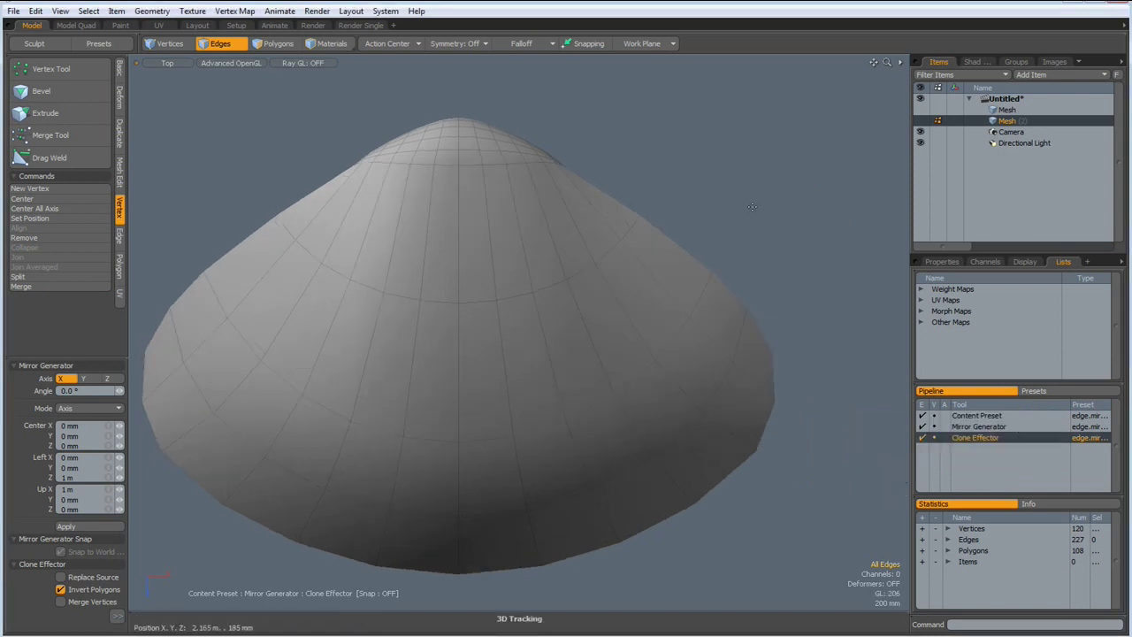
Step: Select the dome's open border edge loop in the Perspective view and extend it about 25 mm downward in Y with Edge Extend
key(ctrl+space)
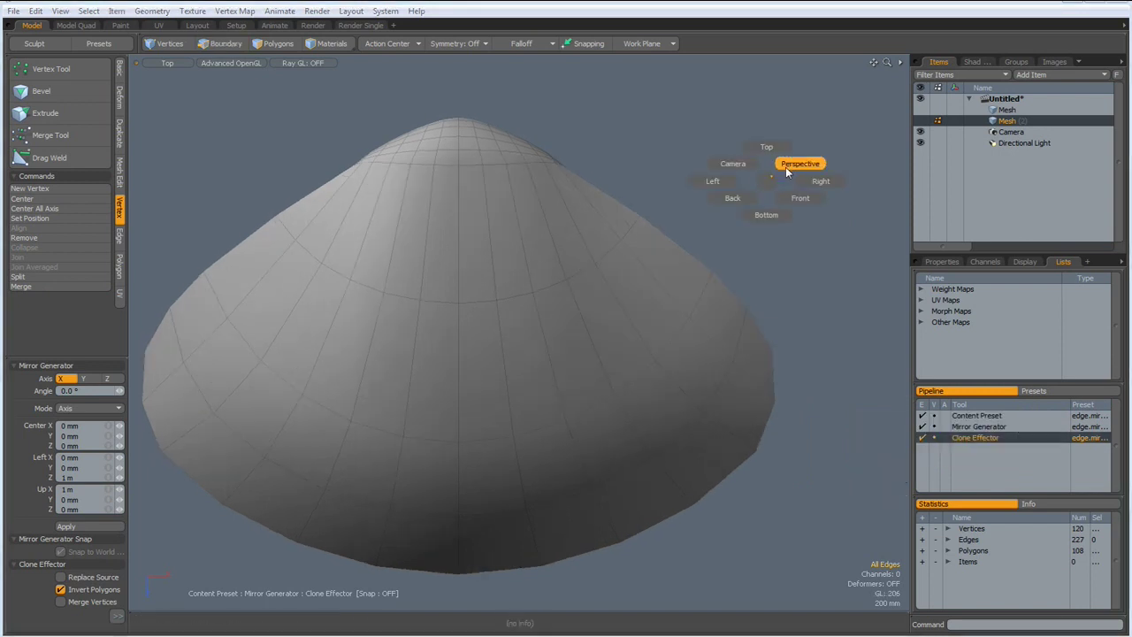
click(790, 166)
alt+drag(403, 413, 575, 355)
scroll(568, 320, up, 3)
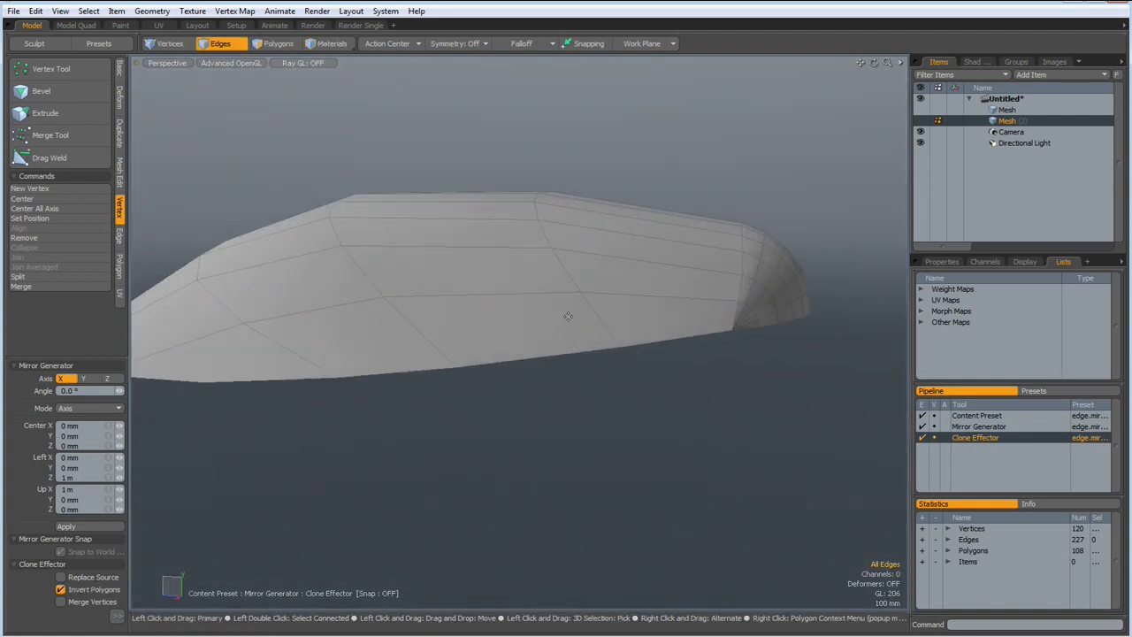
key(space)
double_click(524, 363)
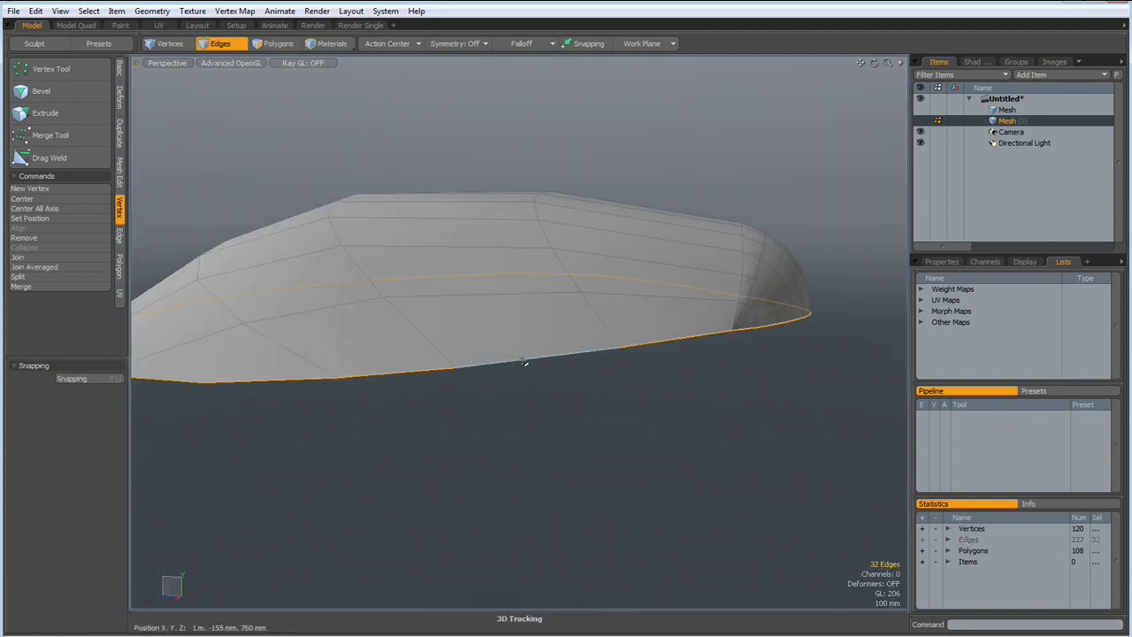
alt+drag(523, 362, 451, 352)
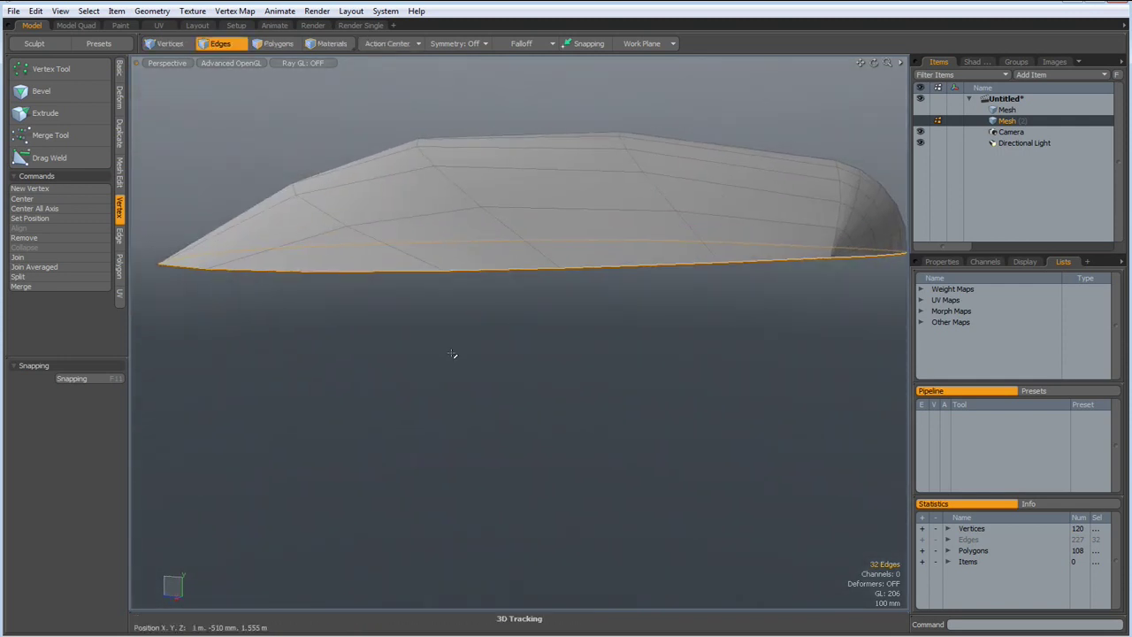
key(z)
click(536, 349)
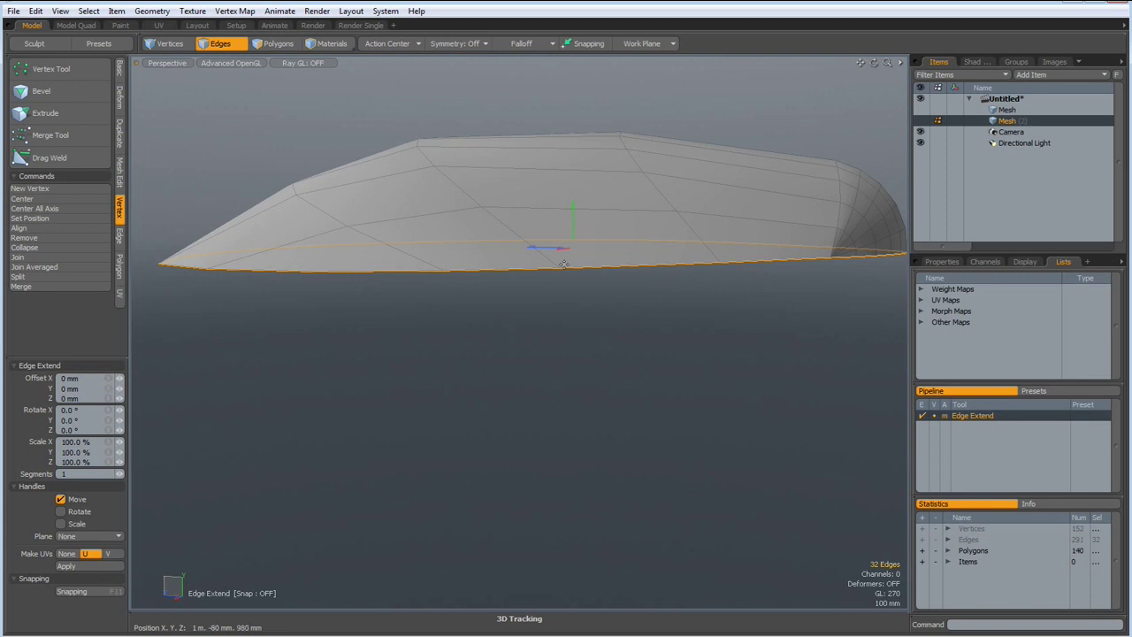
drag(576, 207, 574, 214)
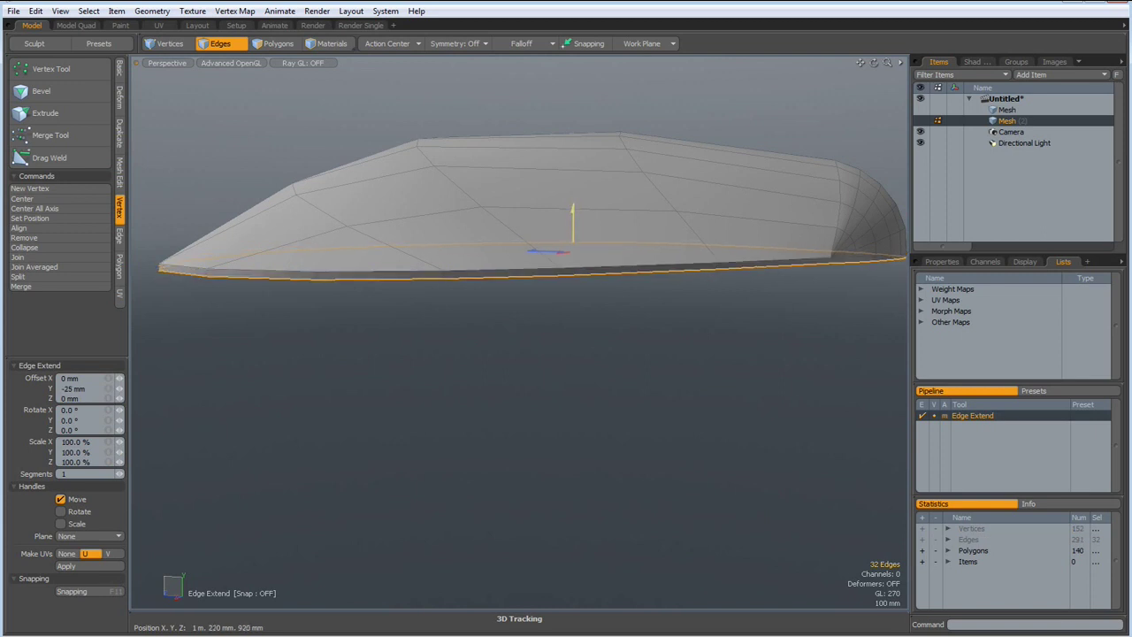
key(space)
click(558, 385)
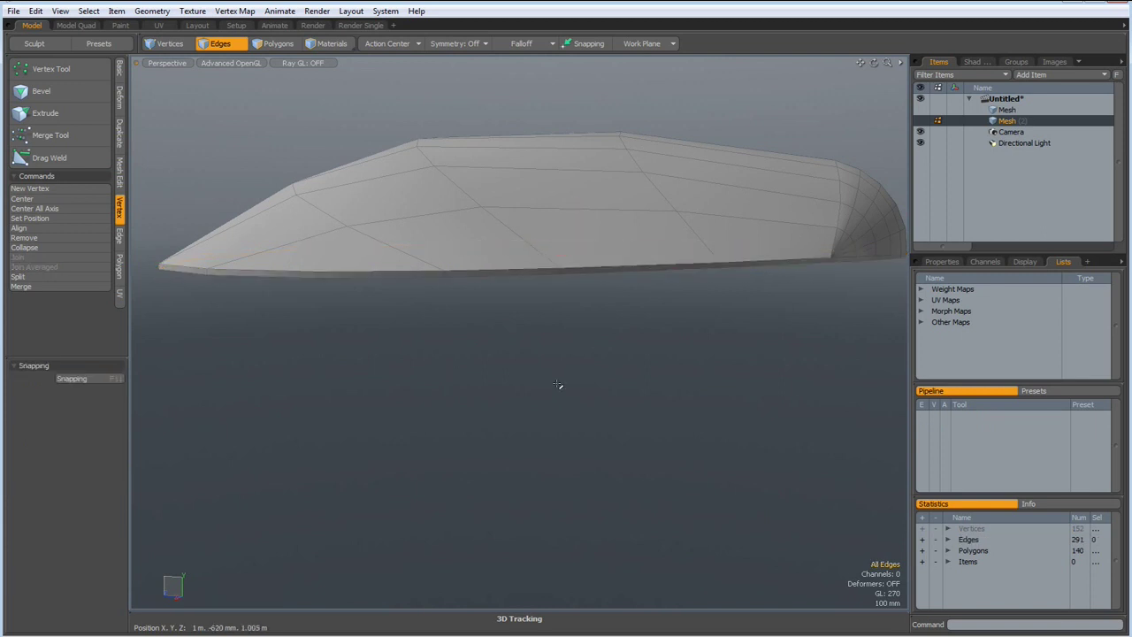
Step: Thicken the whole domed mesh with a 20 mm offset, keeping the scale at 100%
click(121, 265)
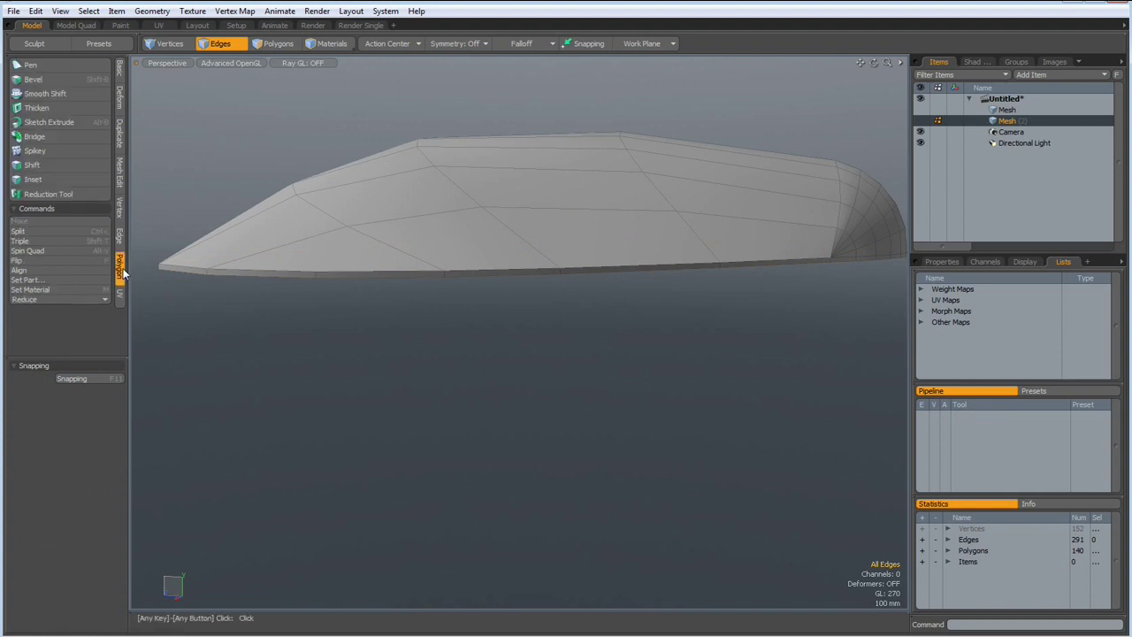
click(63, 108)
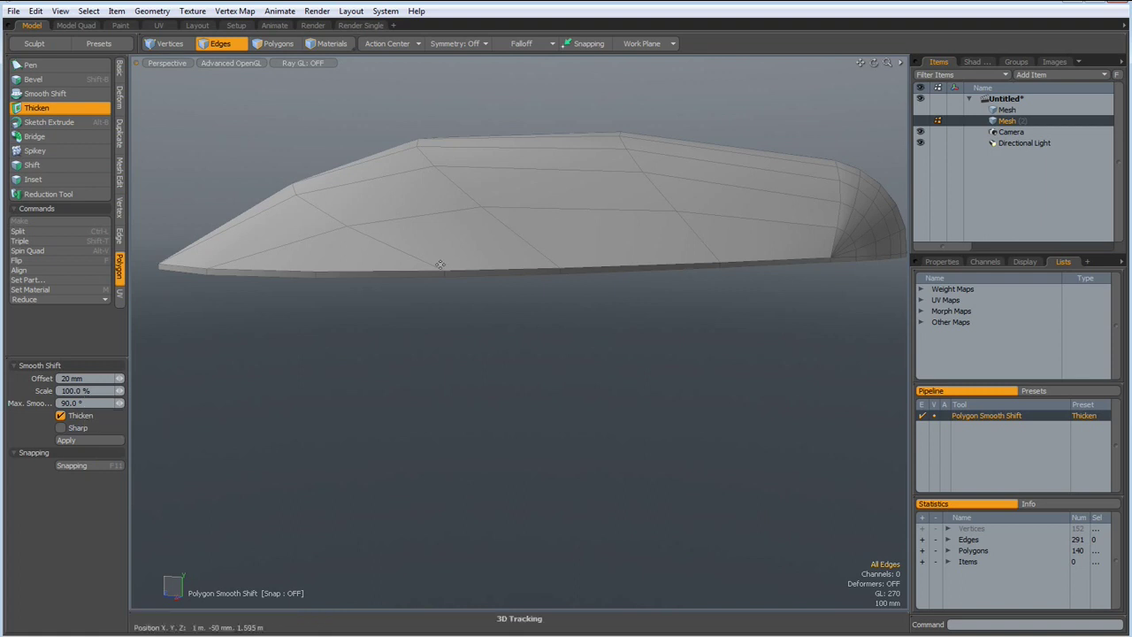
alt+drag(441, 266, 468, 270)
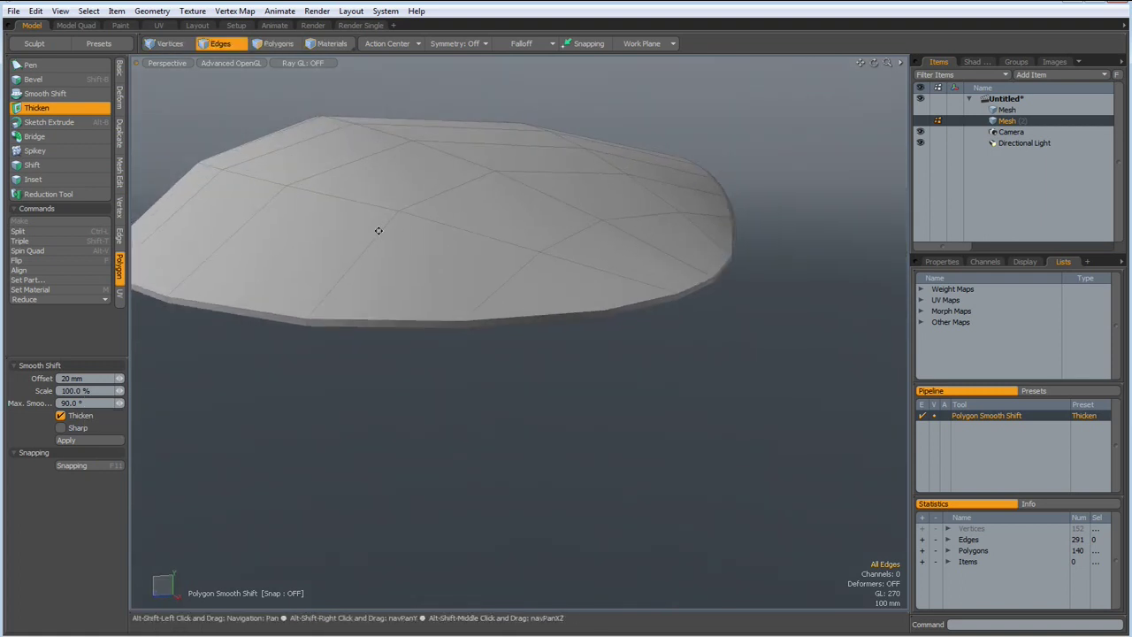
alt+drag(380, 232, 498, 233)
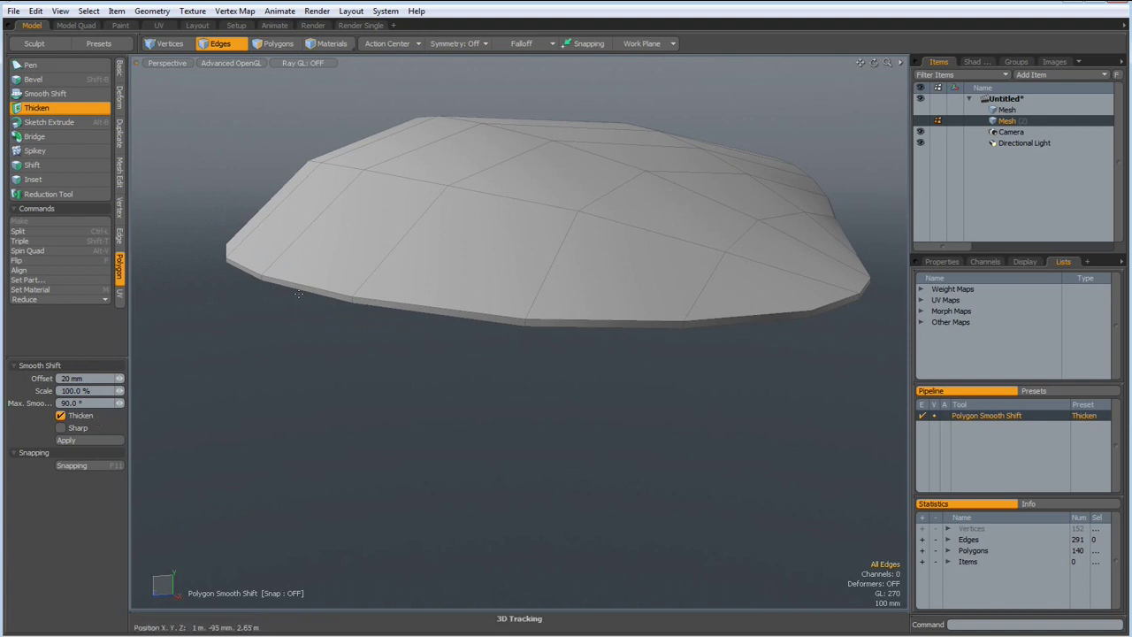
click(87, 441)
alt+drag(501, 420, 509, 395)
scroll(408, 368, down, 5)
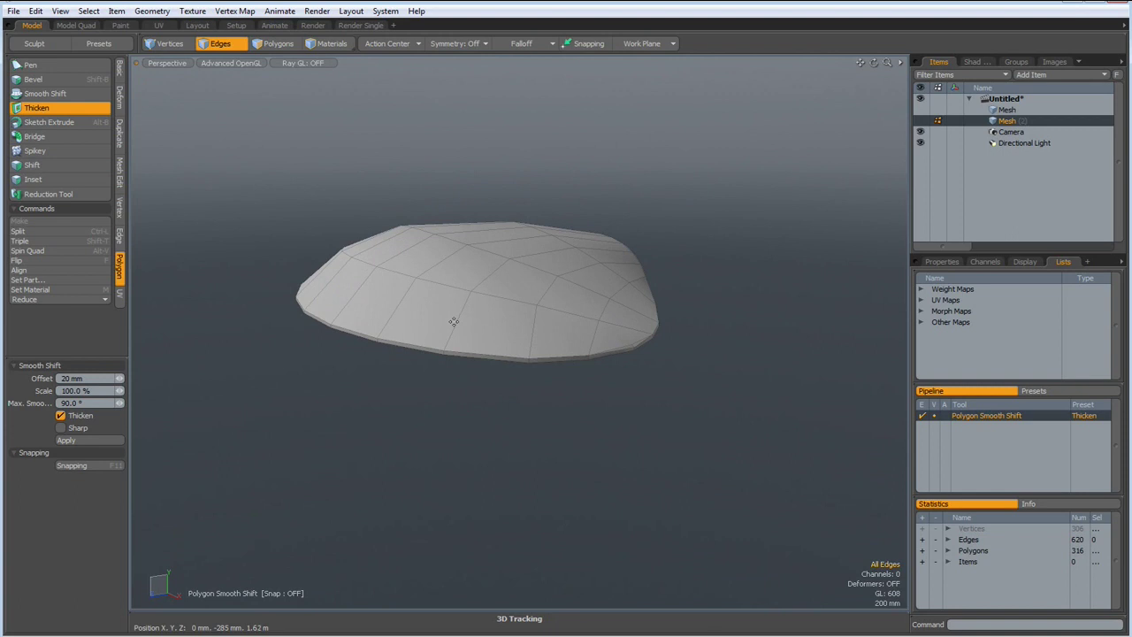
key(ctrl+3)
click(455, 356)
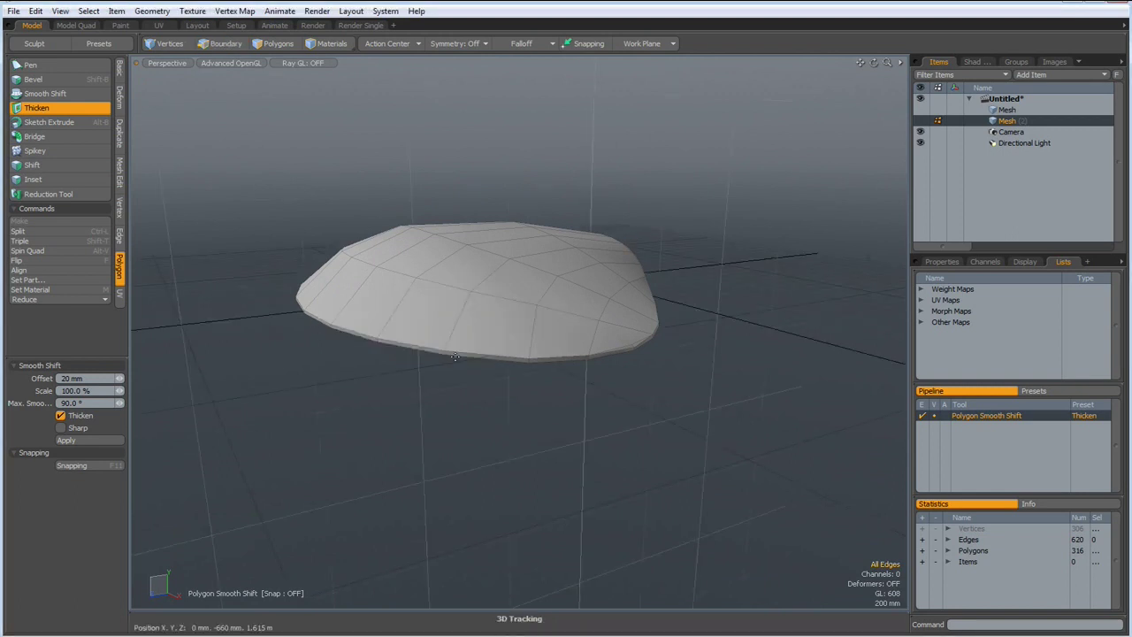
Step: Move the thickened dome up 20 mm in Y in the Front view
alt+drag(634, 374, 599, 399)
key(KP_2)
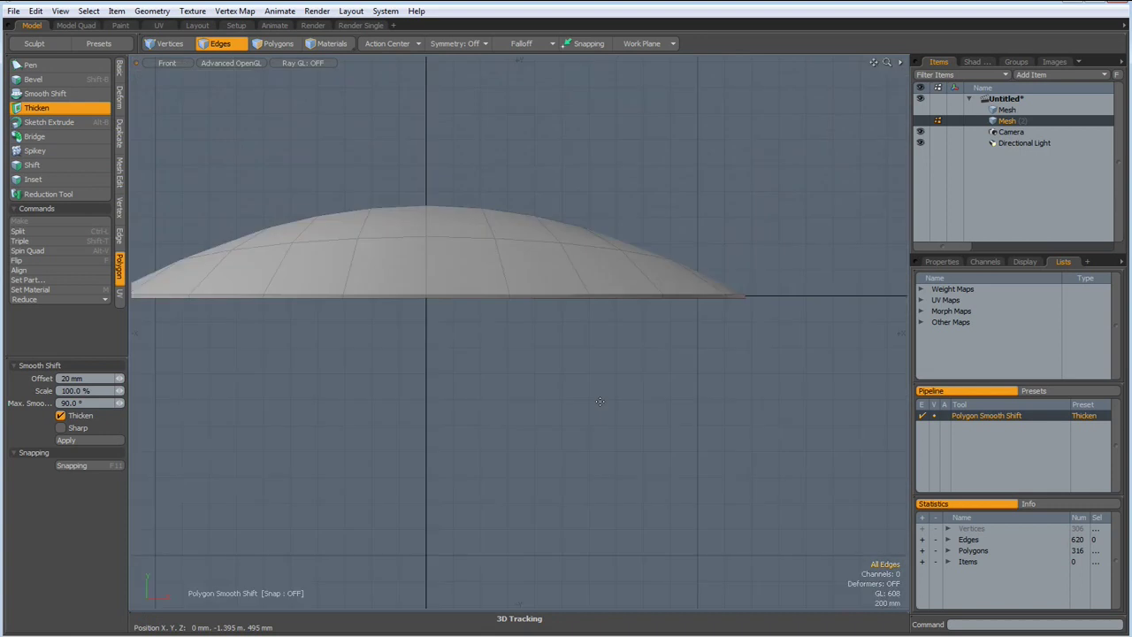
key(w)
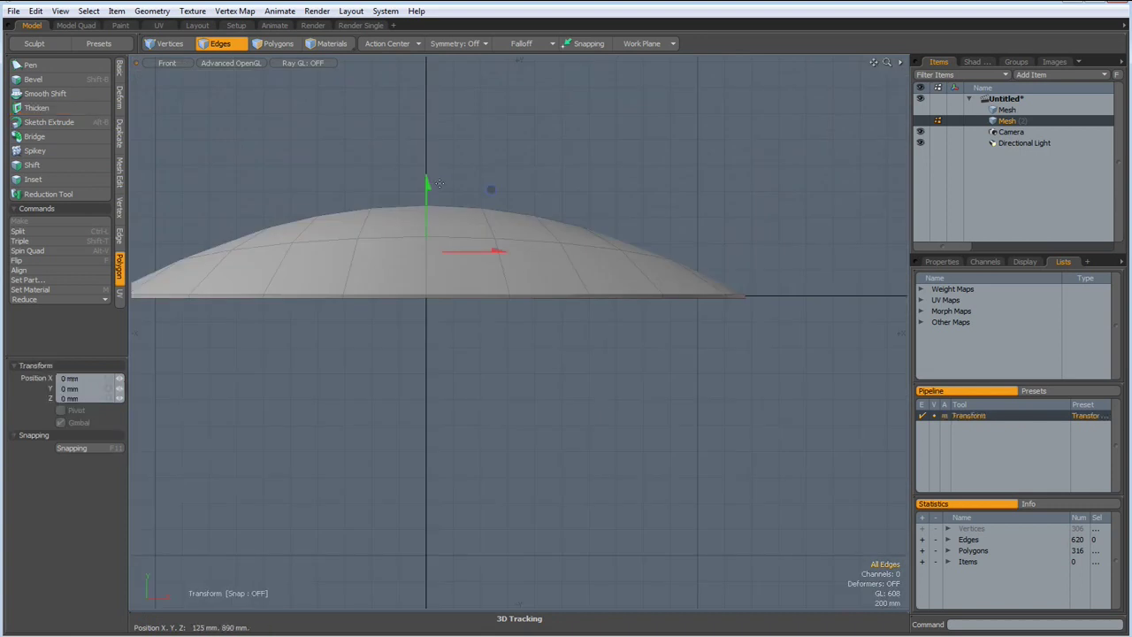
drag(429, 190, 428, 183)
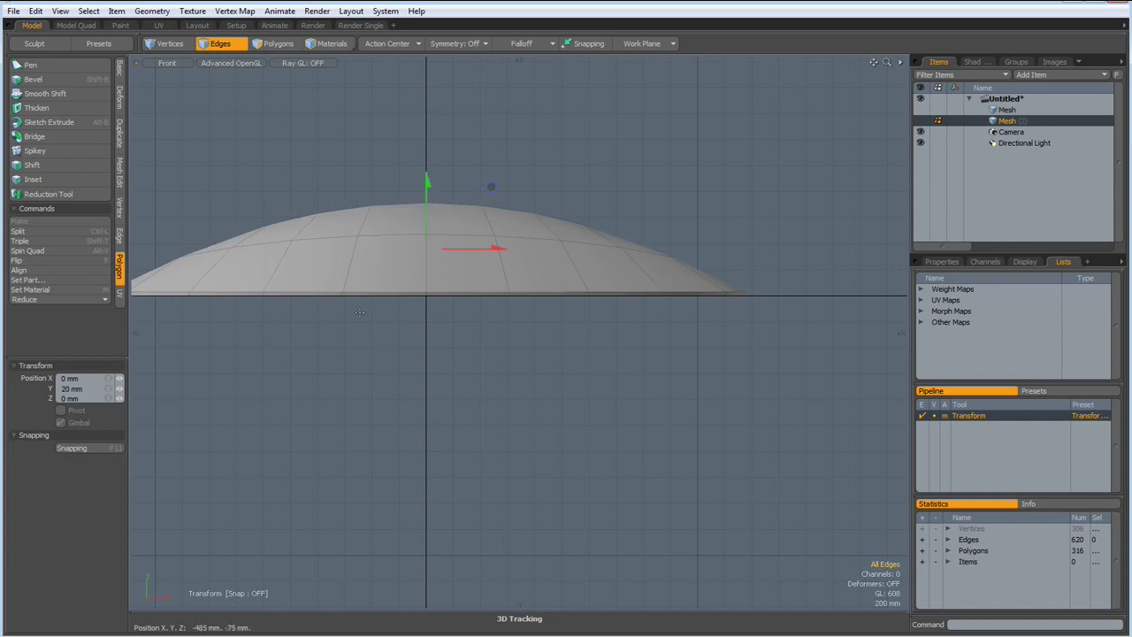
key(q)
Step: Select all edges along the dome's bottom rim in the Front view and set their Y position to 0 mm
alt+shift+drag(319, 378, 394, 354)
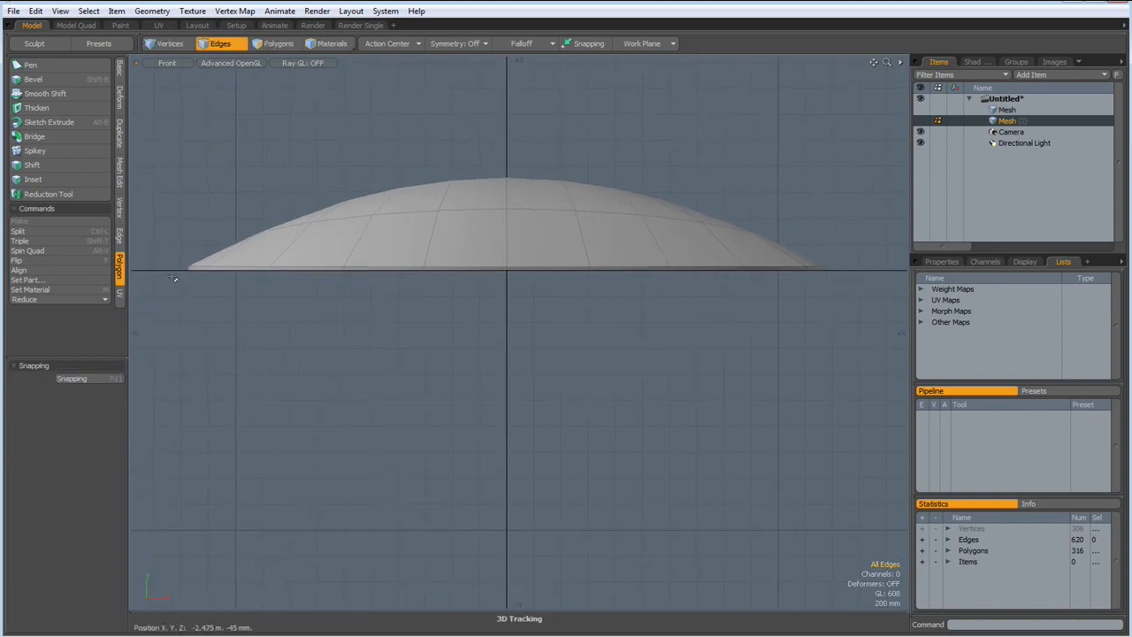
right_drag(183, 274, 863, 291)
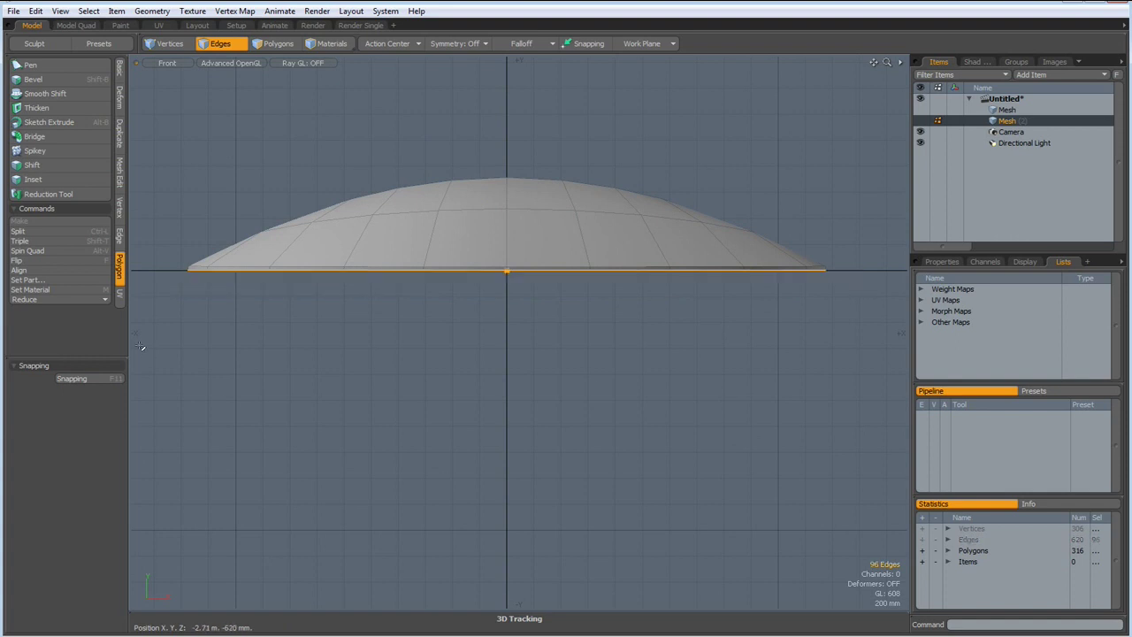
click(120, 207)
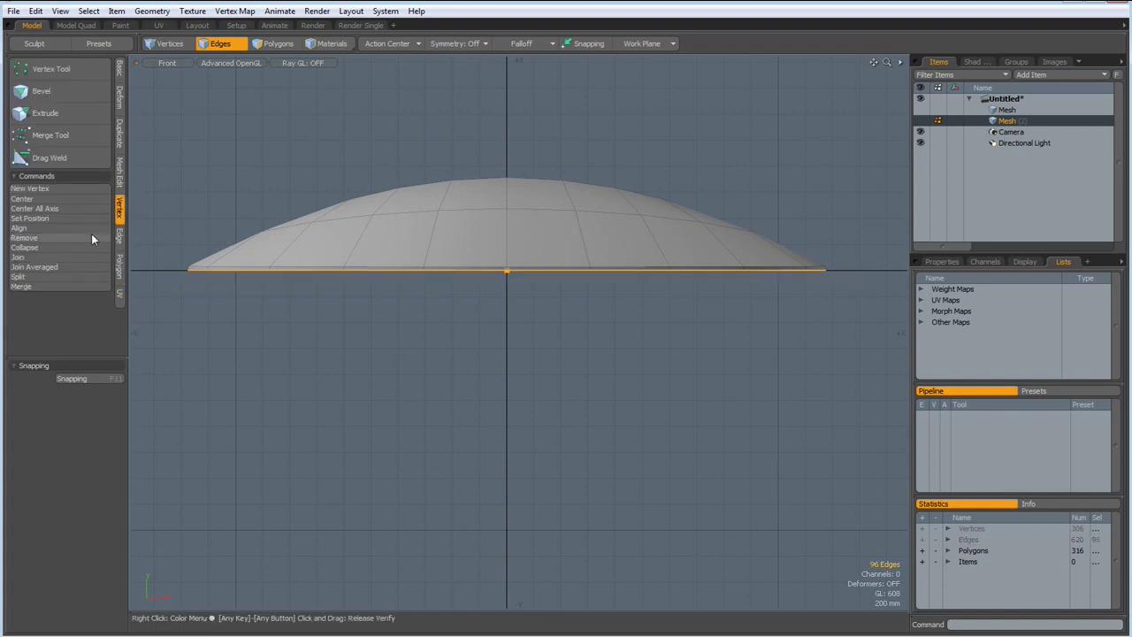
click(43, 218)
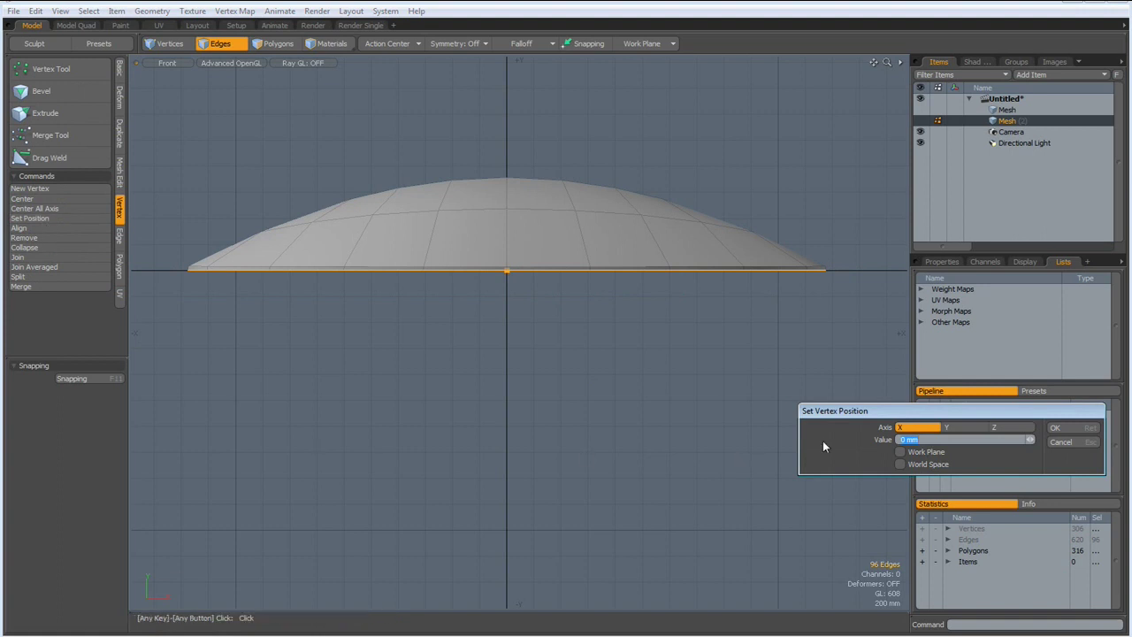
click(958, 427)
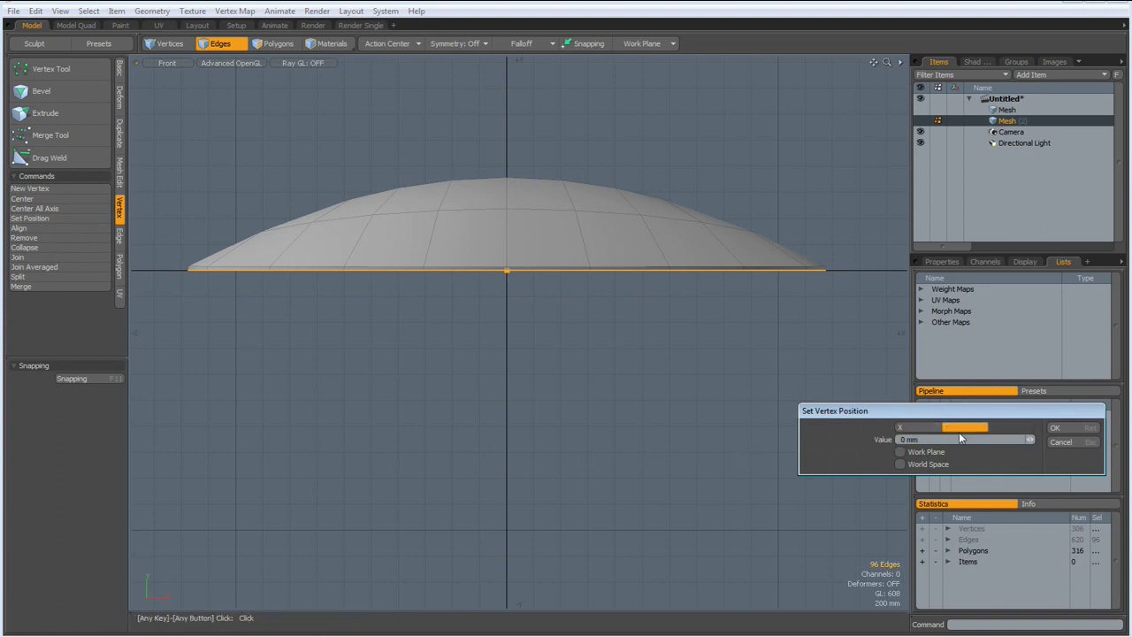
click(1061, 426)
Step: Switch to polygon selection and start mirroring the whole thickened dome with Invert Polygons and Merge Vertices enabled
key(3)
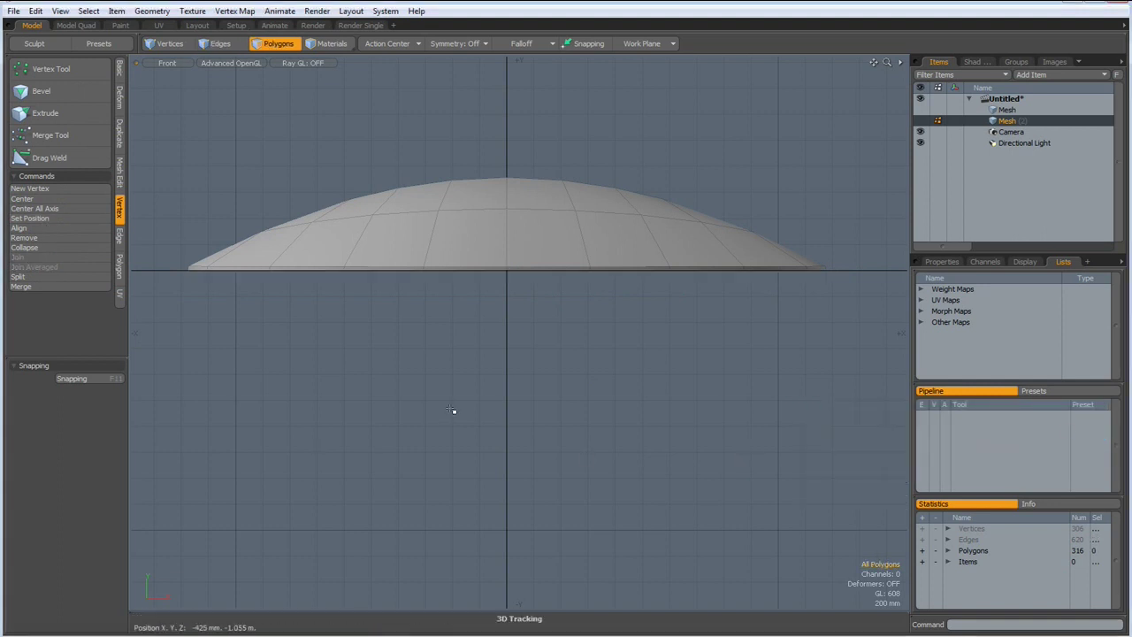
click(122, 134)
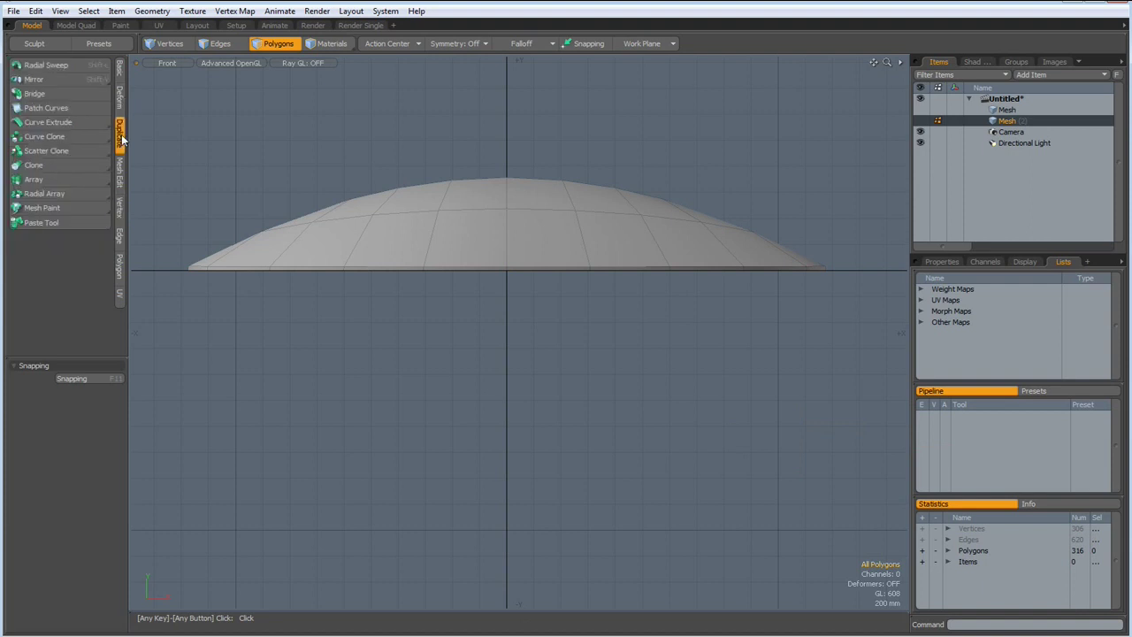
click(44, 81)
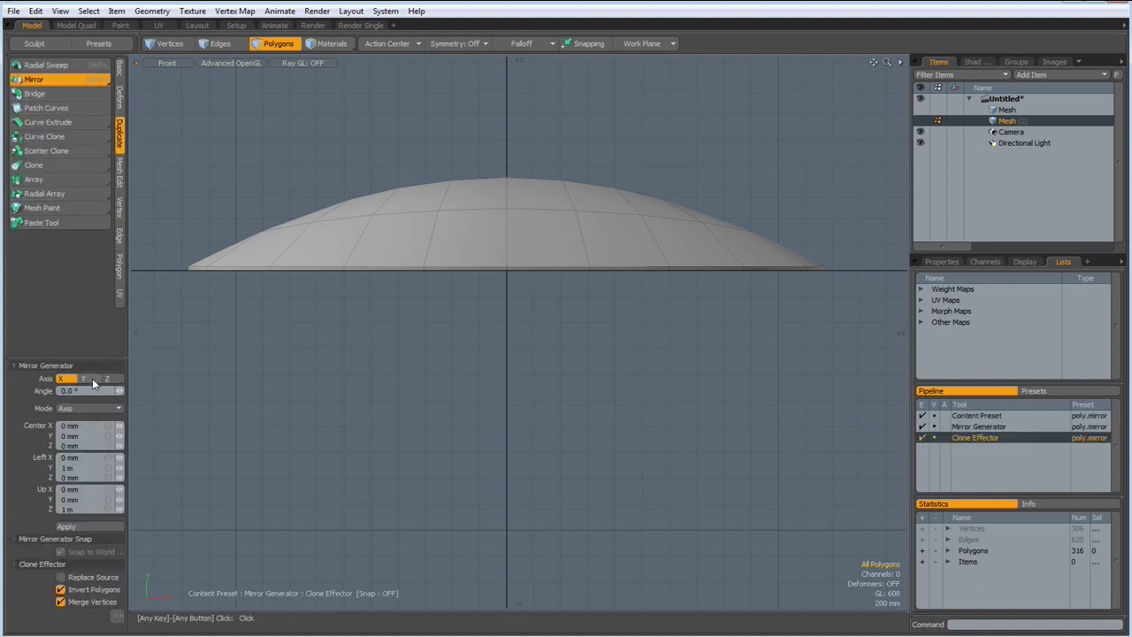